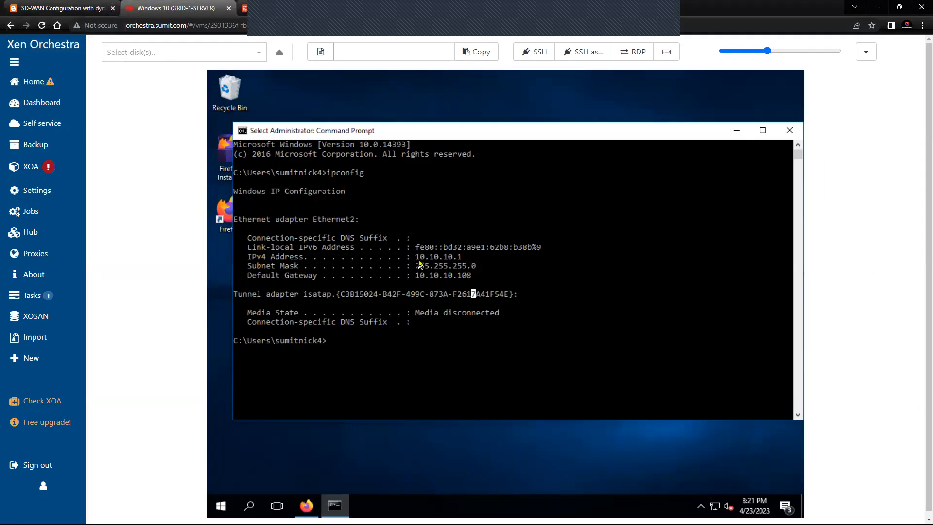
# Step: Highlight the Windows 10 VM's default gateway, 10.10.10.108, then return to the FortiGate page
pyautogui.moveTo(412, 275); pyautogui.dragTo(470, 283)
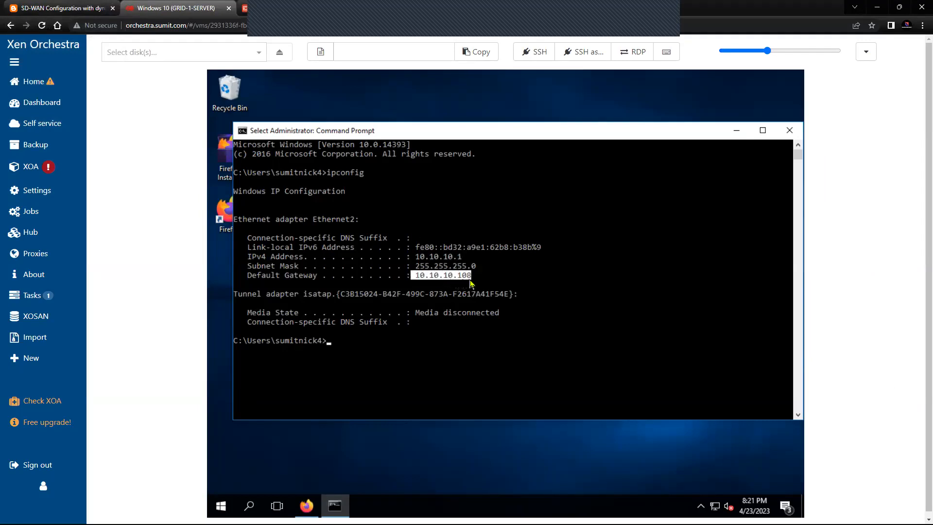
pyautogui.click(244, 9)
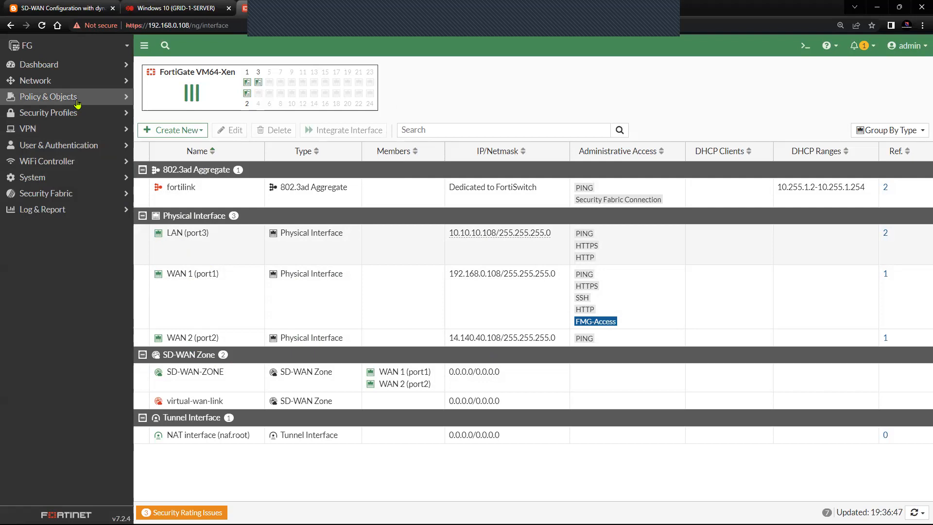
# Step: Under Network > SD-WAN, expand SD-WAN-ZONE to show WAN 1 (port1) and WAN 2 (port2), then view SD-WAN Rules
pyautogui.click(78, 81)
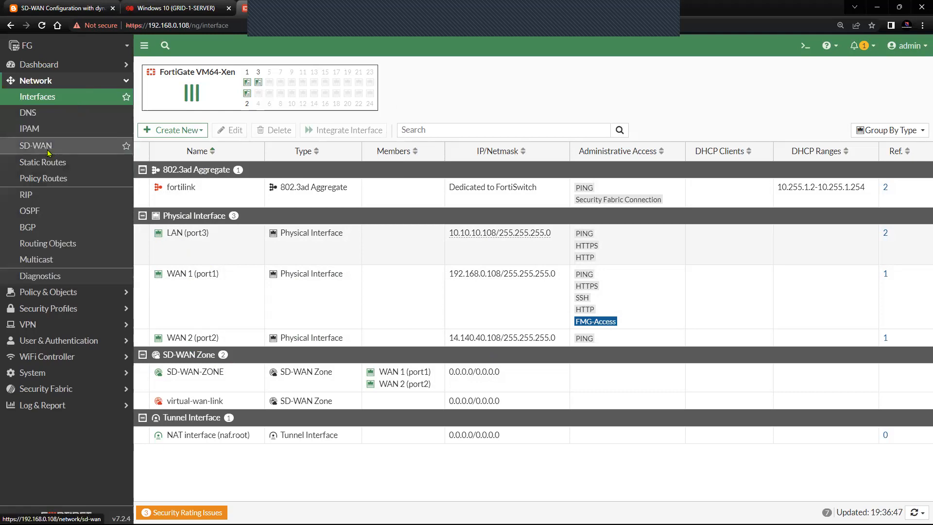
pyautogui.click(88, 146)
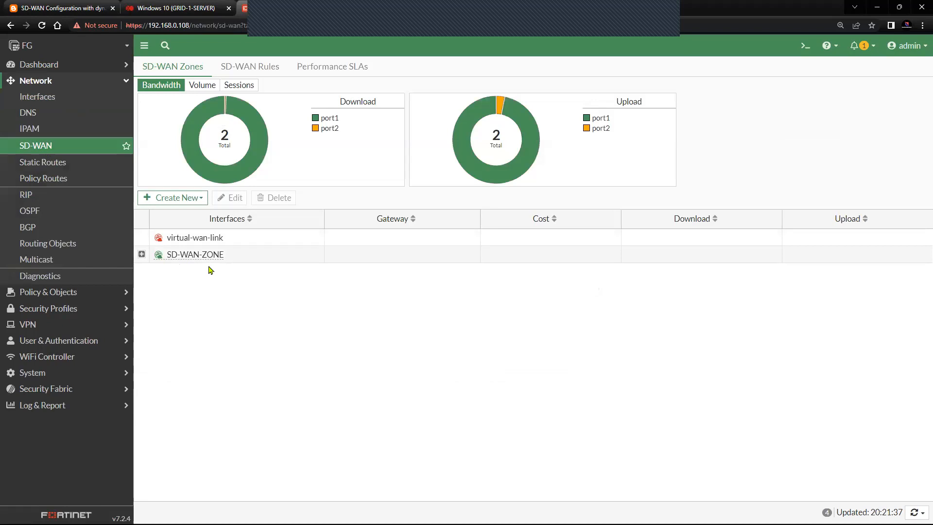
pyautogui.click(142, 253)
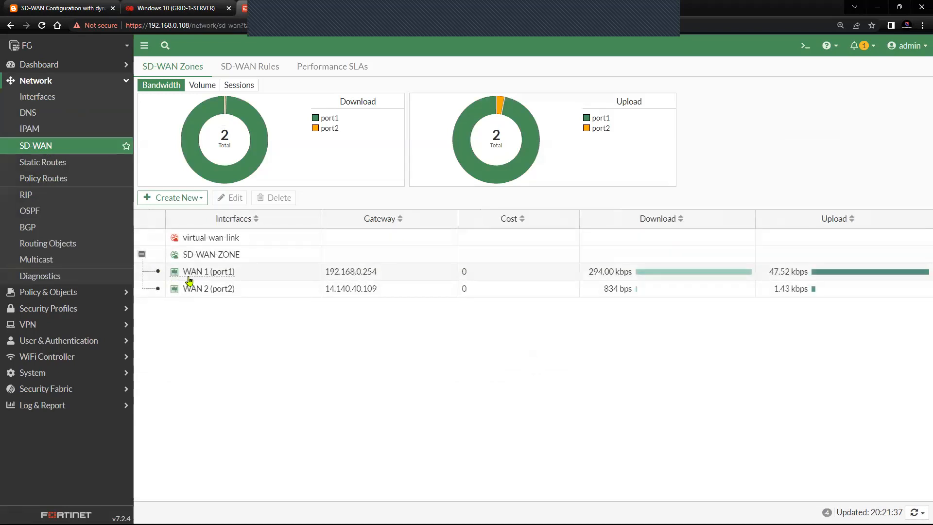
pyautogui.moveTo(227, 280)
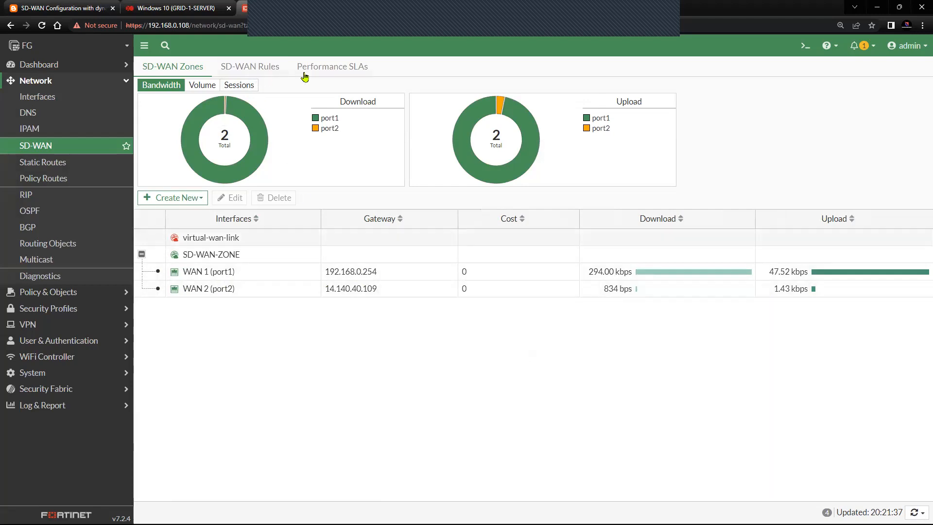
pyautogui.click(263, 75)
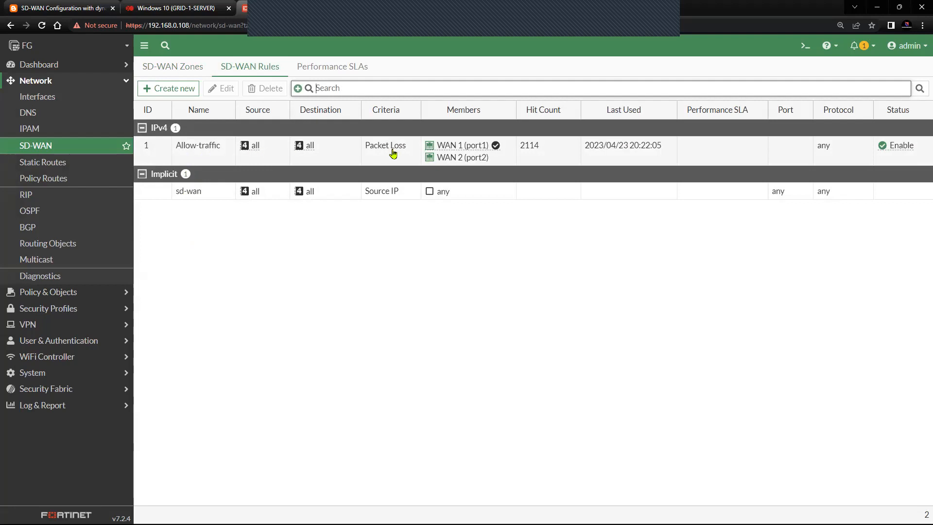
# Step: Review the Allow-traffic rule's SLA_TEST packet-loss settings, then view SLA_TEST's latency graph
pyautogui.click(162, 152)
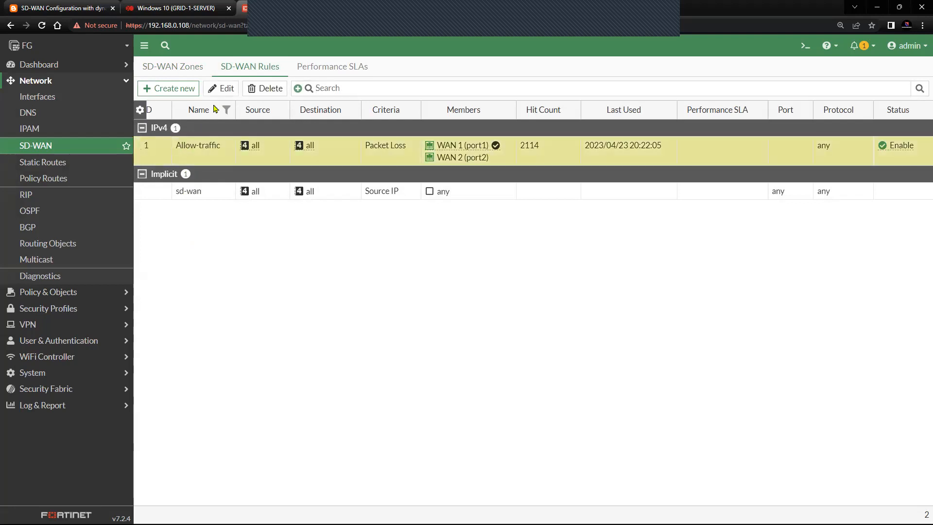
pyautogui.click(218, 89)
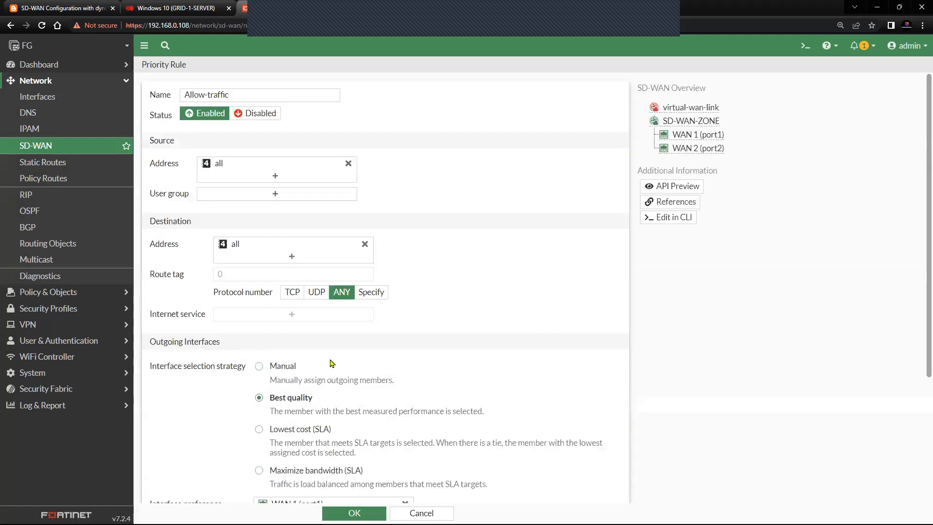
pyautogui.scroll(-1, 338, 371)
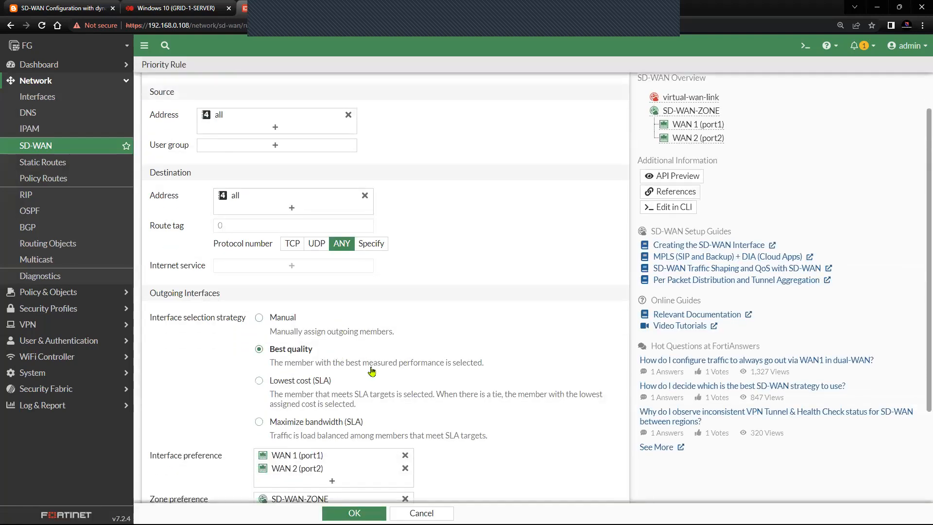
pyautogui.scroll(-1, 485, 374)
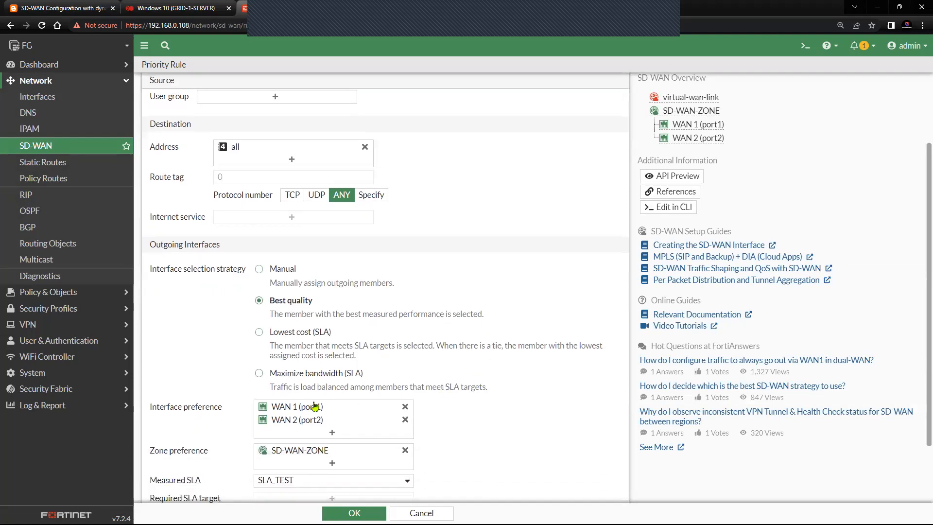
pyautogui.moveTo(353, 418)
pyautogui.scroll(-2, 501, 442)
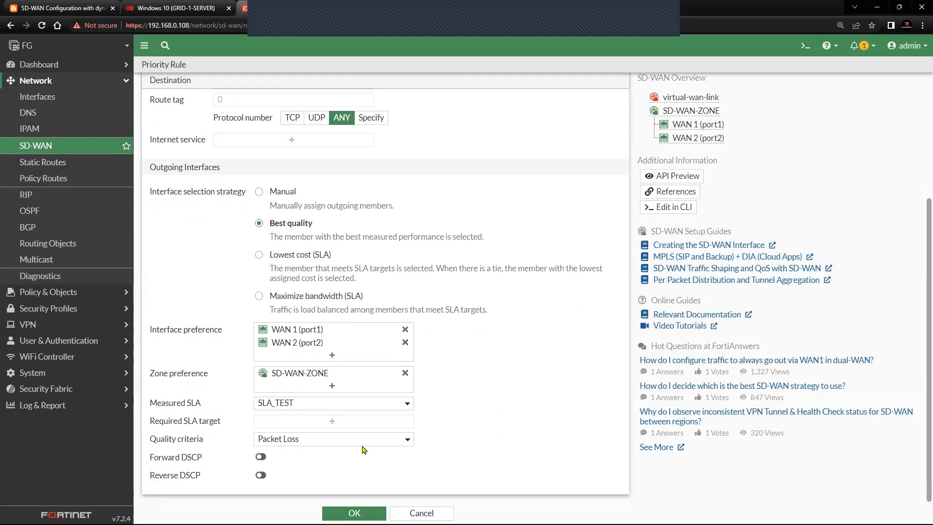
pyautogui.click(354, 513)
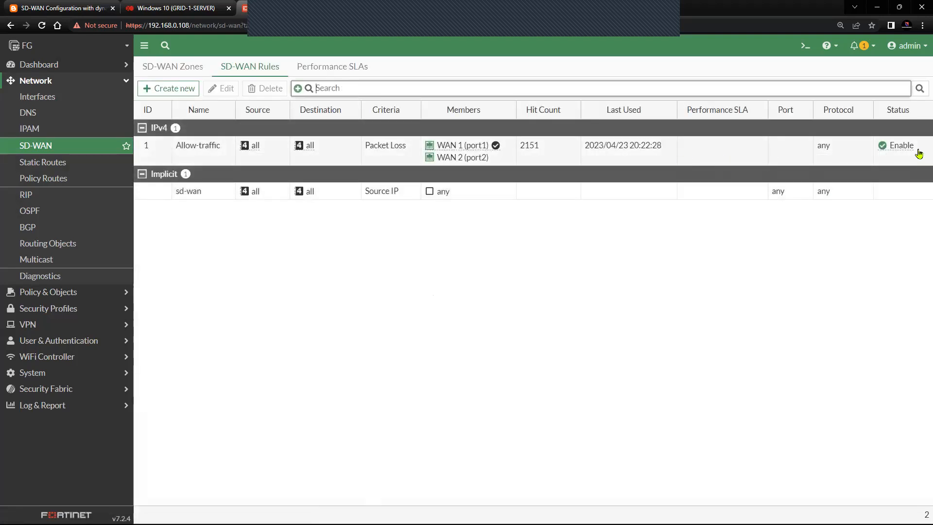
pyautogui.click(330, 69)
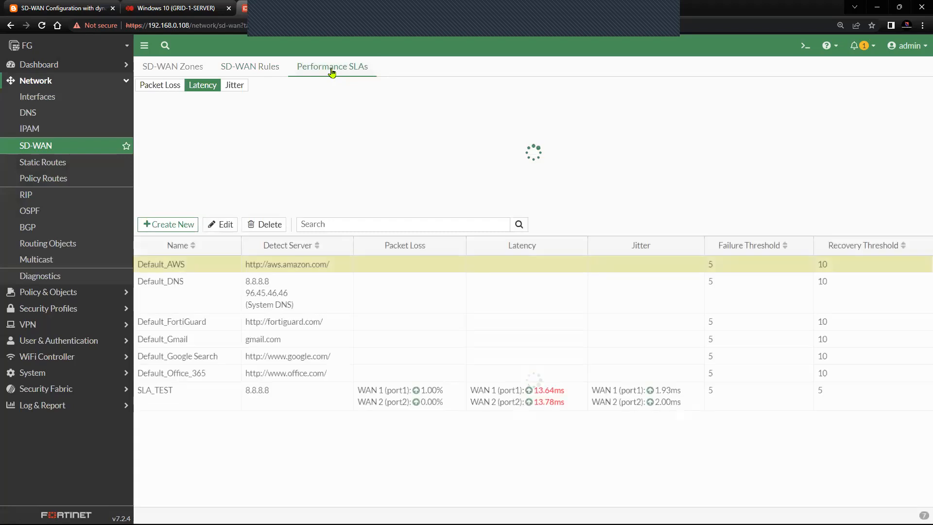
pyautogui.click(143, 400)
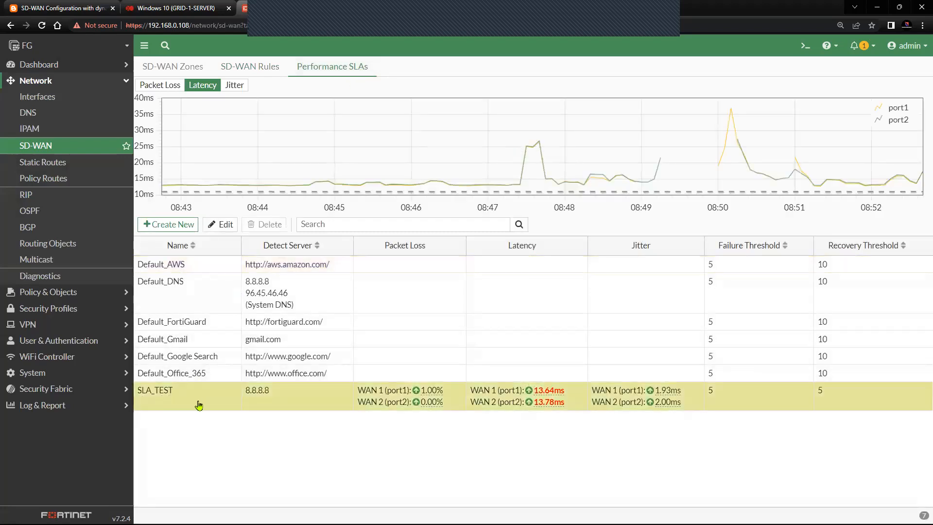
# Step: Re-check the Allow-traffic rule and return to SLA_TEST's latency chart, about 13.5 ms on both WANs
pyautogui.click(267, 71)
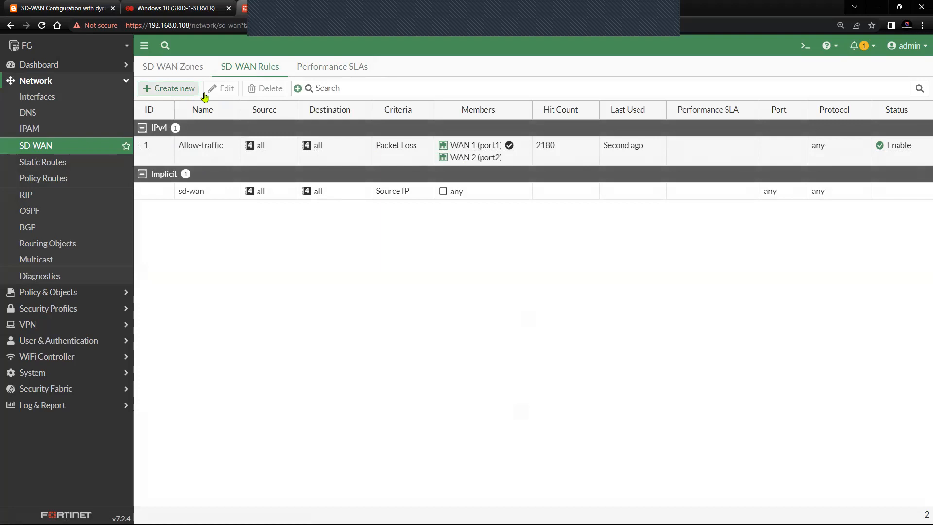
pyautogui.click(223, 159)
pyautogui.click(219, 89)
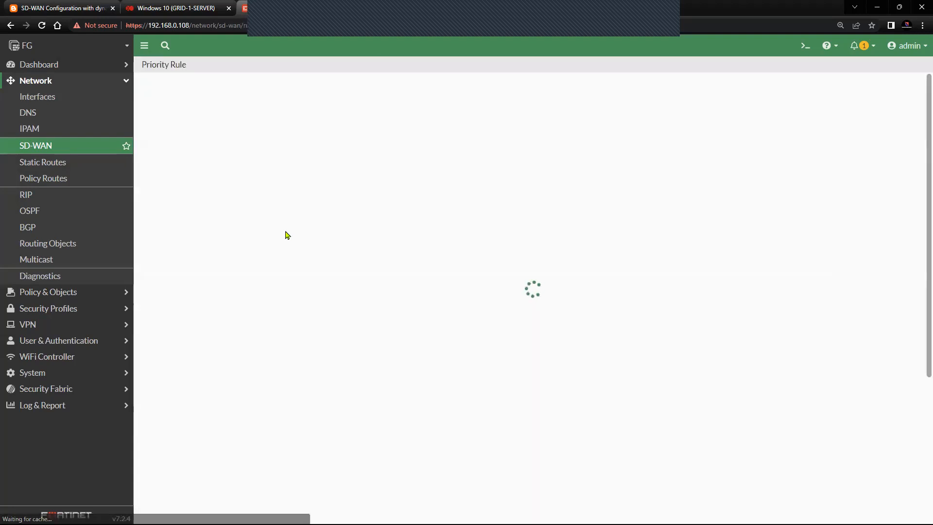
pyautogui.scroll(-1, 344, 324)
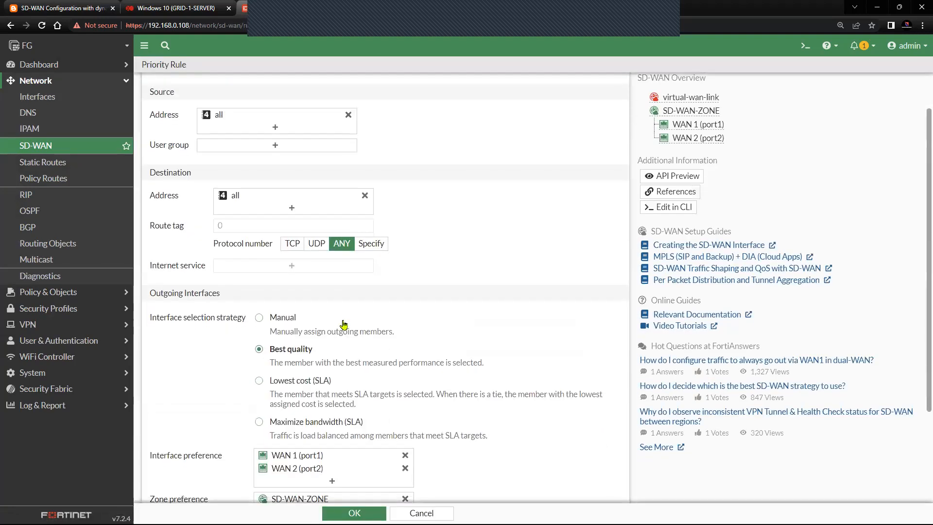
pyautogui.scroll(-3, 344, 324)
pyautogui.moveTo(276, 412)
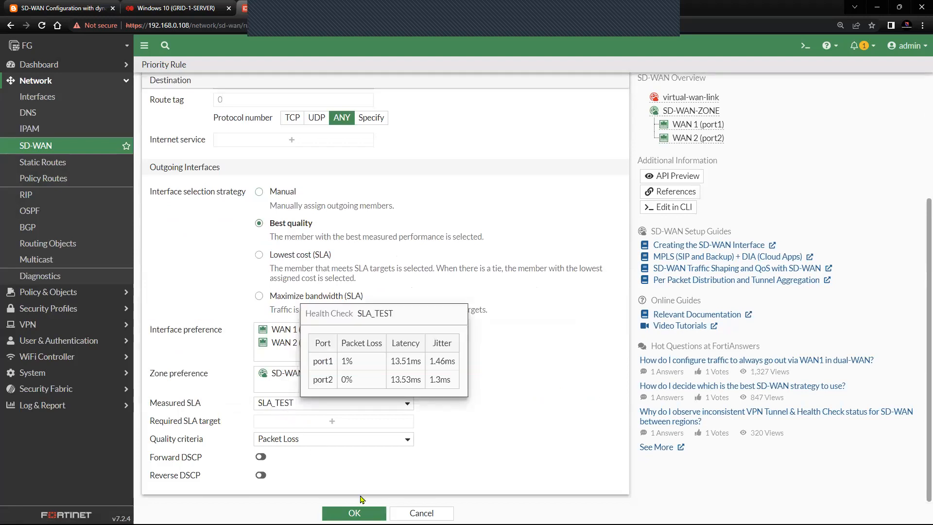
pyautogui.click(355, 513)
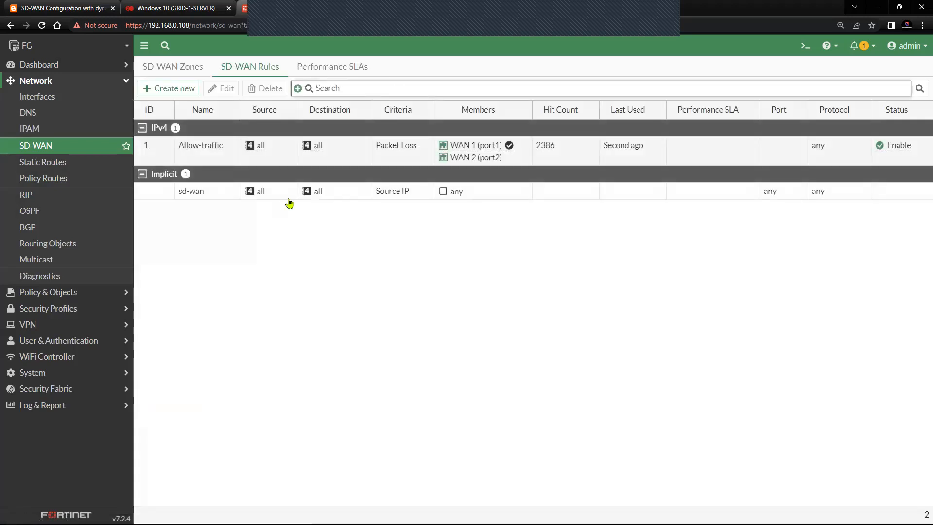
pyautogui.click(329, 73)
pyautogui.click(190, 396)
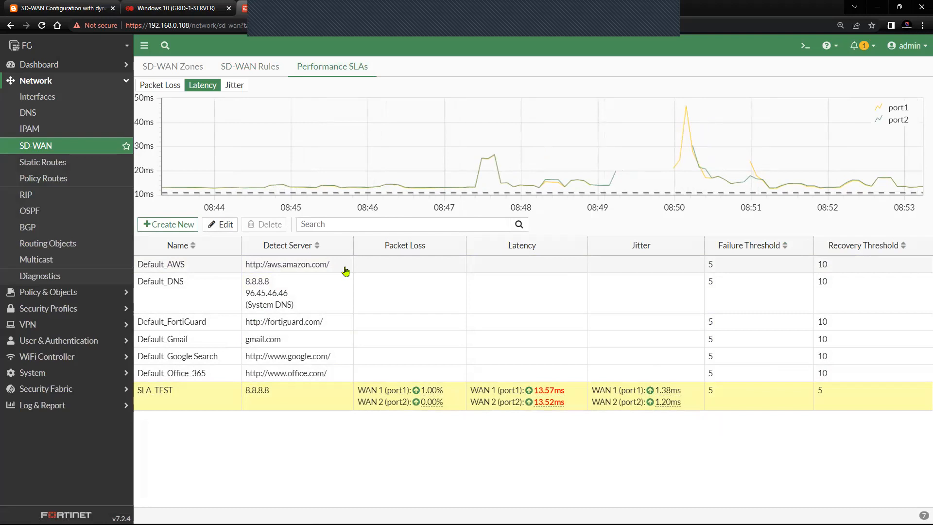
# Step: In System > Feature Visibility, expand Explicit Proxy's note and select its 'set gui-proxy-inspection enable' CLI lines
pyautogui.click(98, 82)
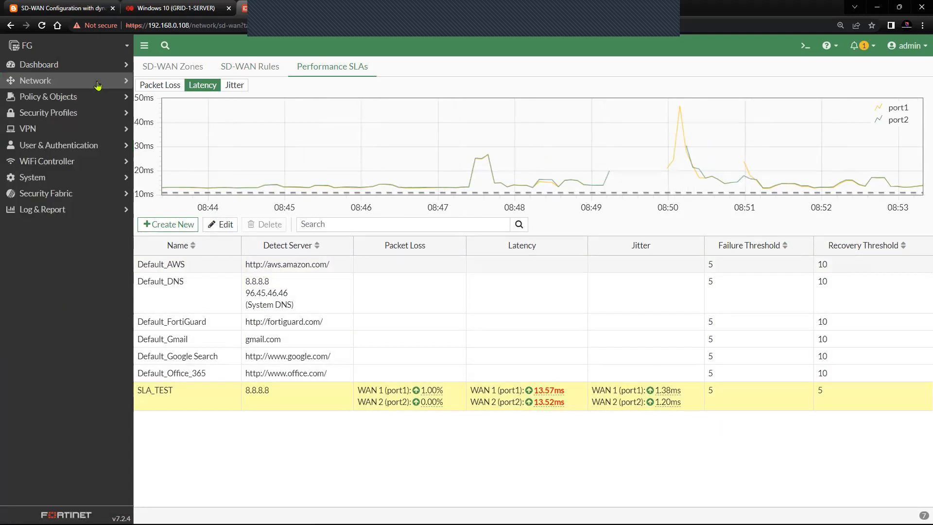
pyautogui.click(61, 178)
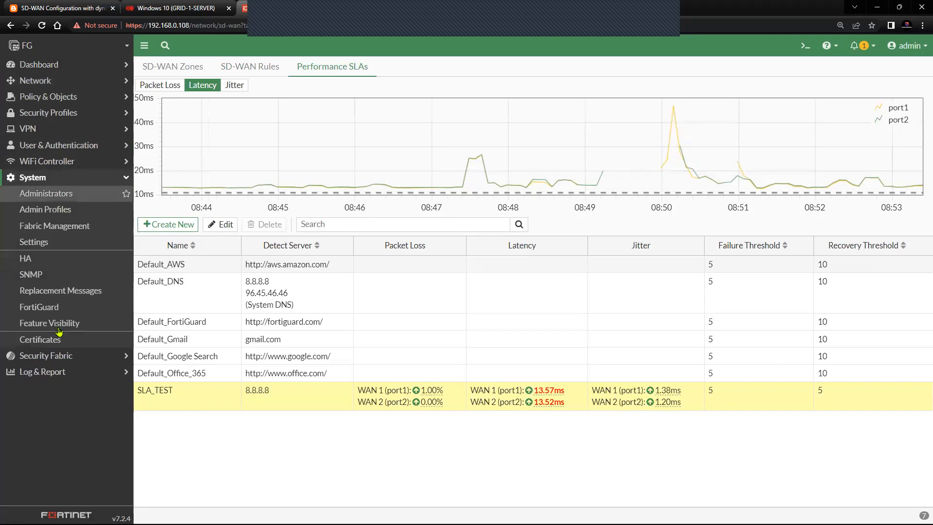
pyautogui.click(49, 323)
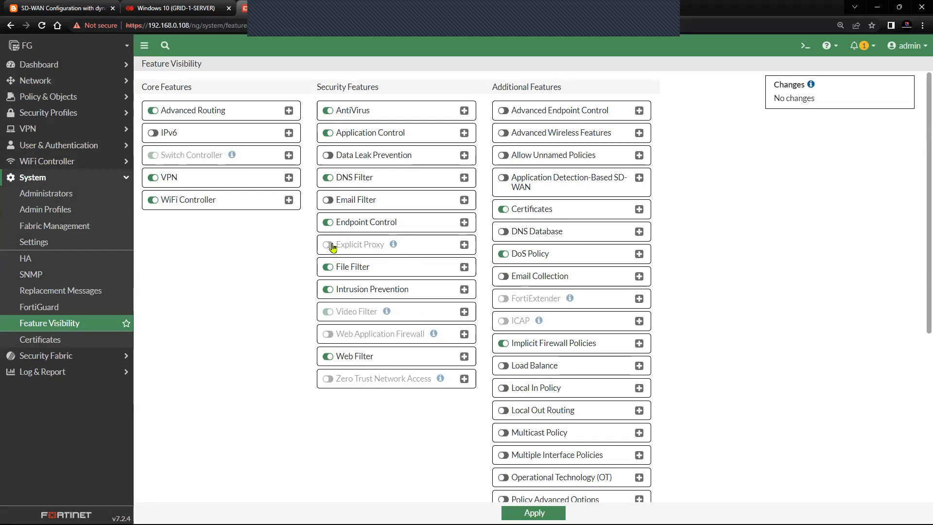
pyautogui.click(465, 245)
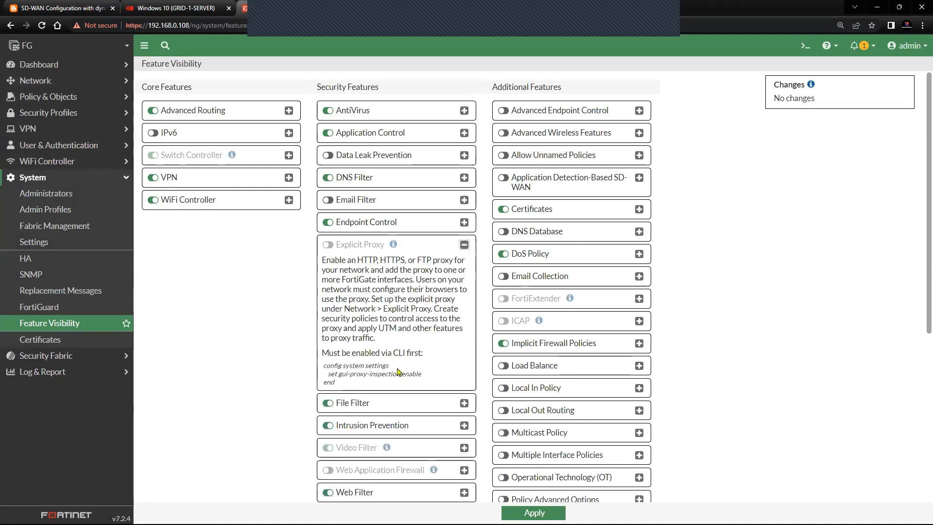
pyautogui.moveTo(324, 368); pyautogui.dragTo(370, 386)
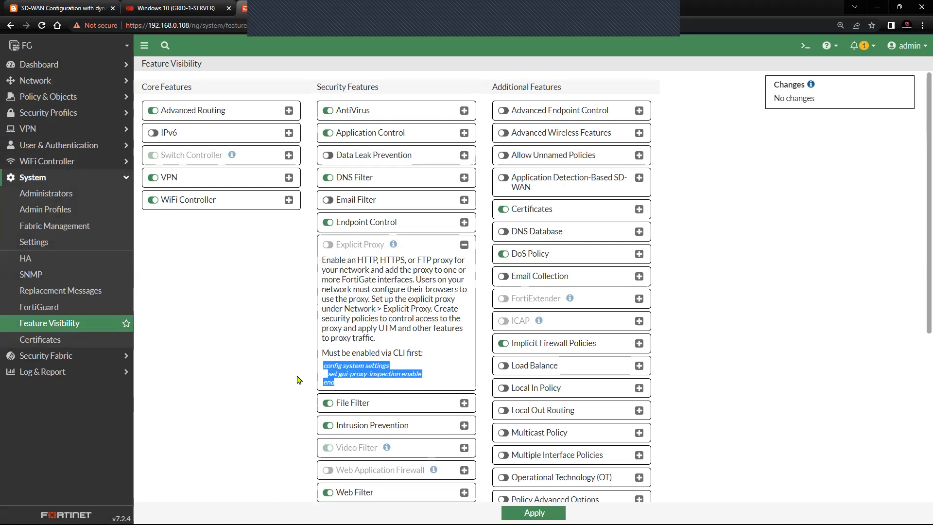
pyautogui.click(348, 375)
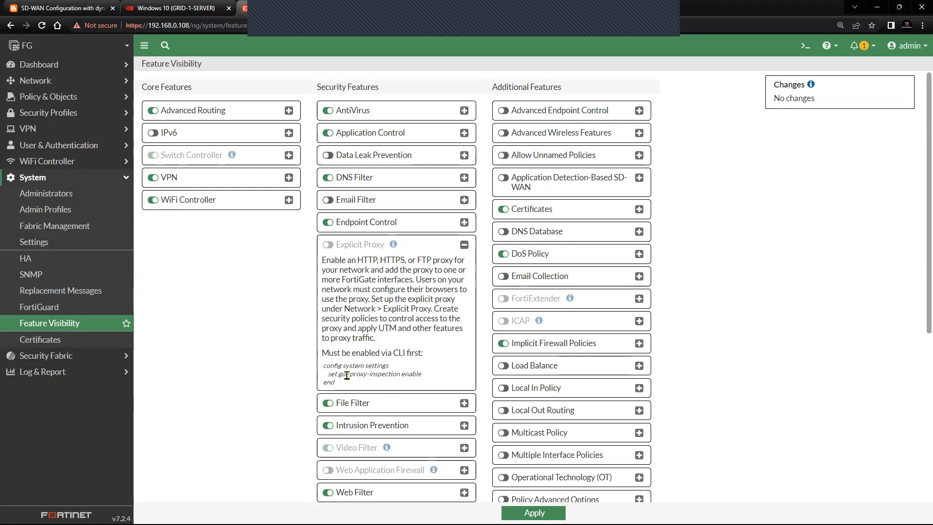
pyautogui.moveTo(342, 374); pyautogui.dragTo(383, 382)
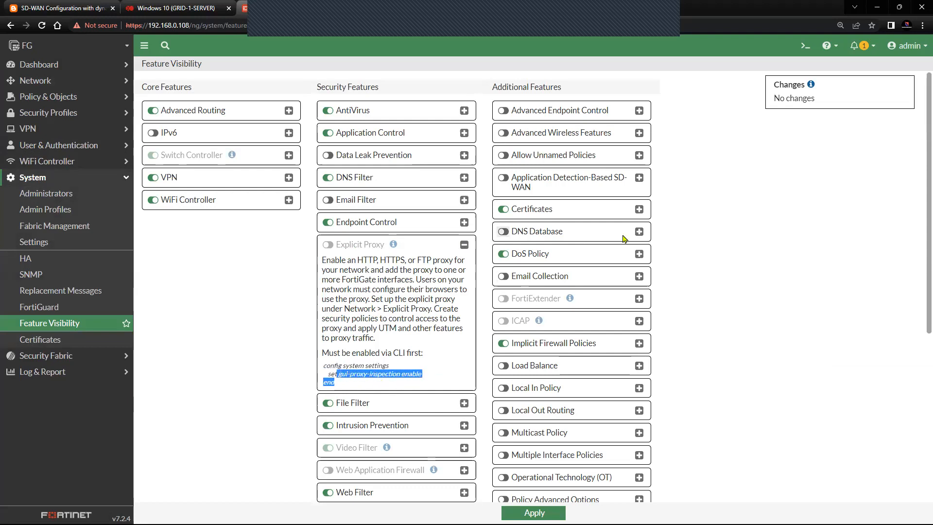
# Step: In the CLI console, run 'config system settings', 'set gui-proxy-inspection enable', and 'end'
pyautogui.click(804, 47)
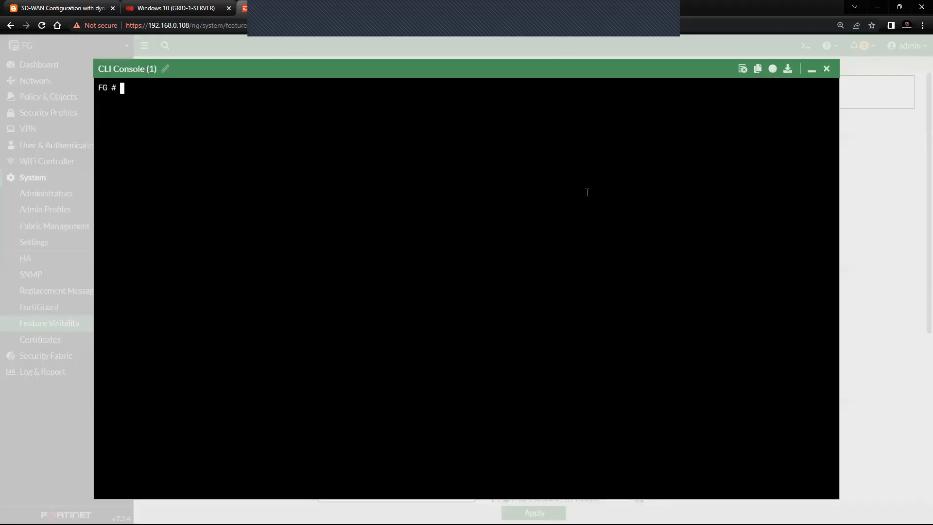
pyautogui.write('config sy')
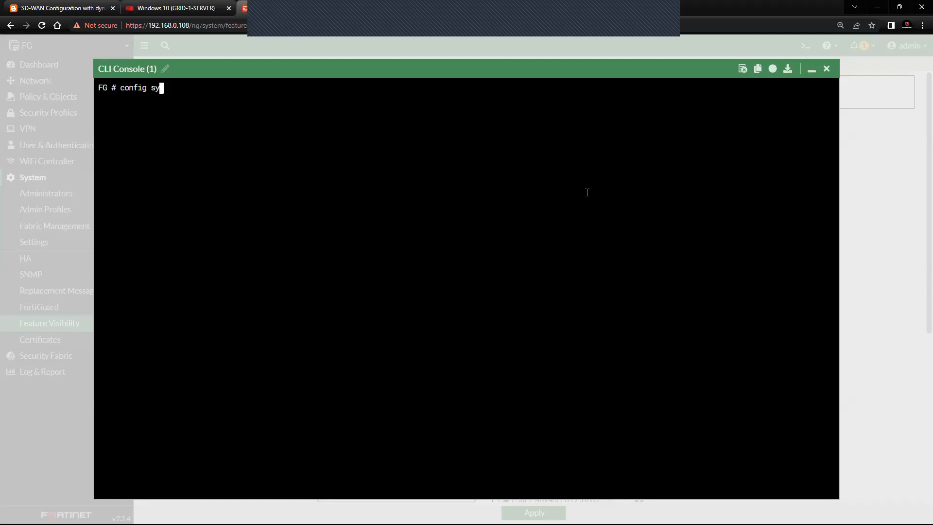
pyautogui.write('stem settings')
pyautogui.press('Return')
pyautogui.write('set ')
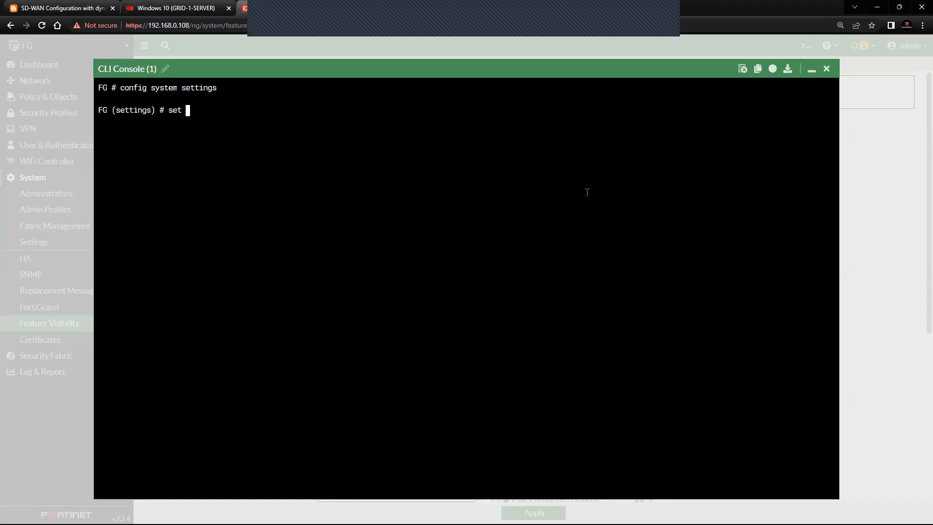
pyautogui.write('gui-pro')
pyautogui.press('Tab')
pyautogui.write('en')
pyautogui.press('Tab')
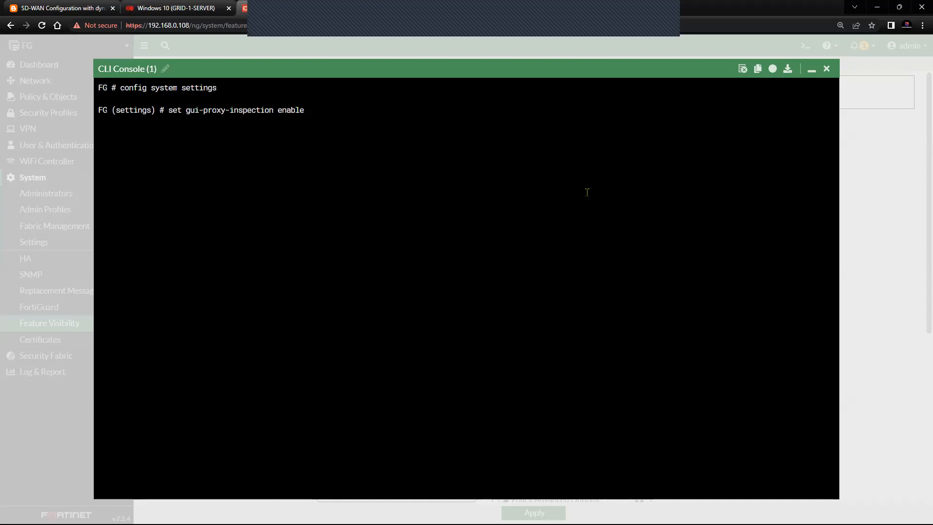
pyautogui.press('Return')
pyautogui.write('end')
pyautogui.press('Return')
pyautogui.press('Return')
pyautogui.press('Return')
pyautogui.press('Return')
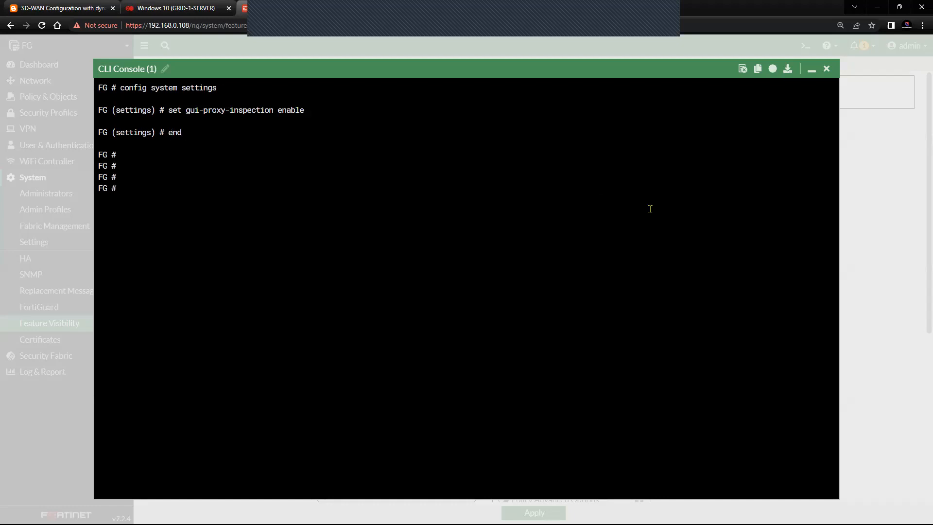
# Step: Reload Feature Visibility, toggle on Explicit Proxy and Policy Advanced Options, and apply the changes
pyautogui.click(825, 68)
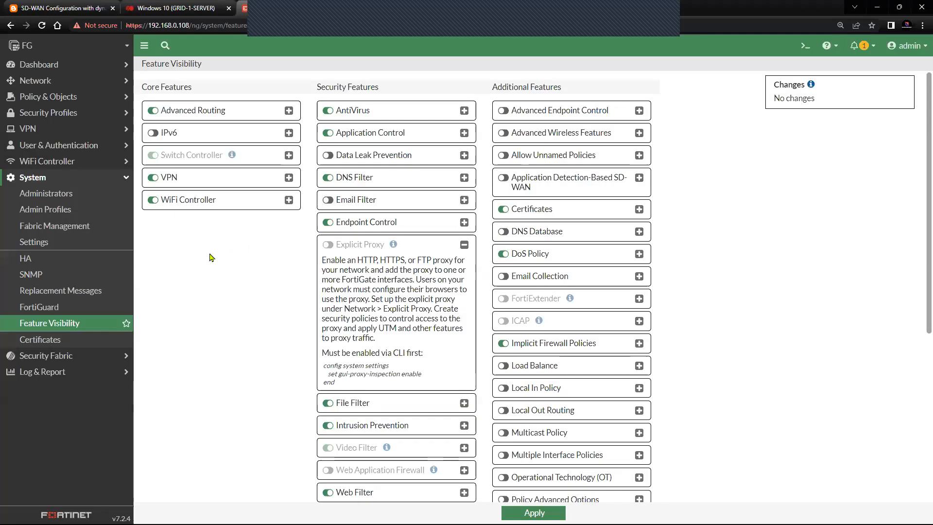
pyautogui.click(83, 328)
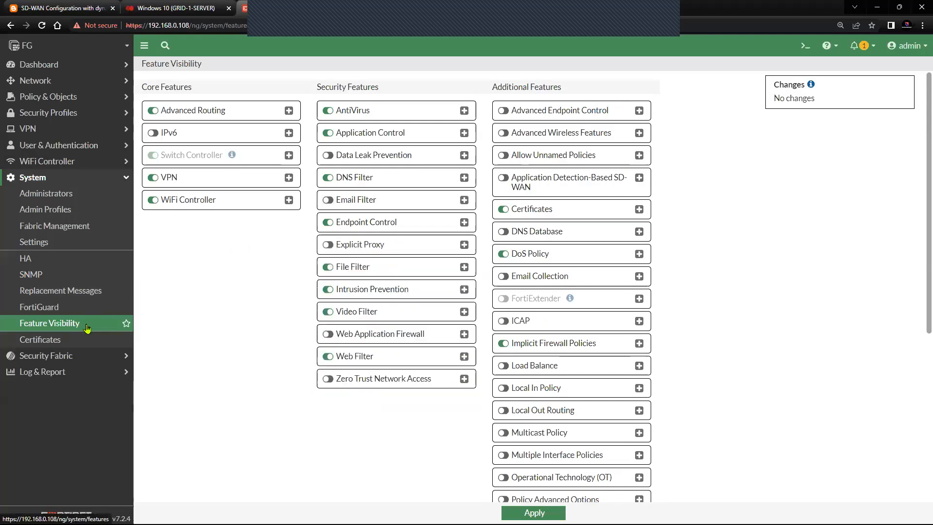
pyautogui.click(328, 245)
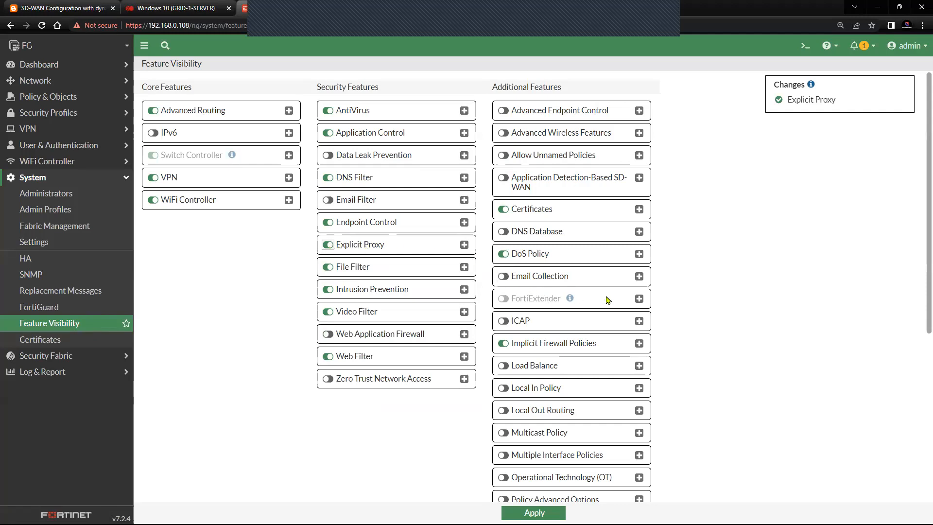
pyautogui.scroll(-5, 606, 300)
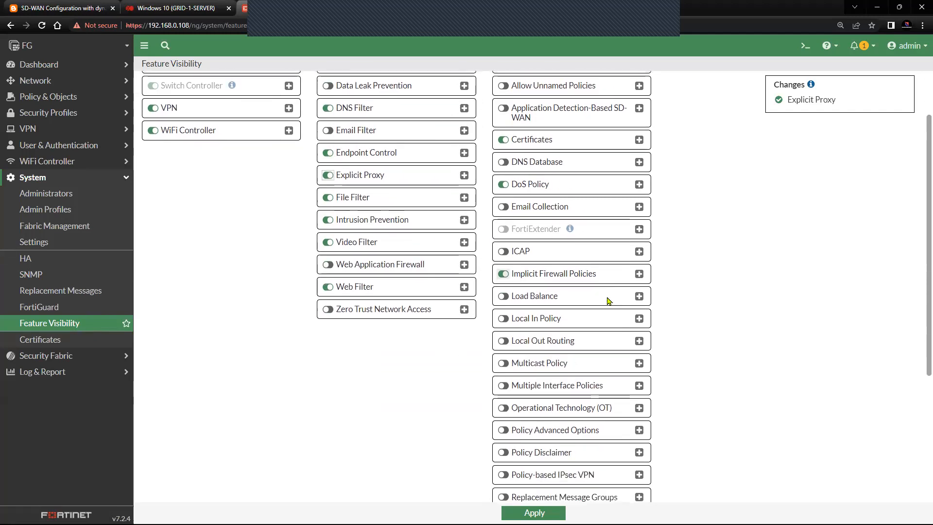
pyautogui.scroll(-1, 608, 301)
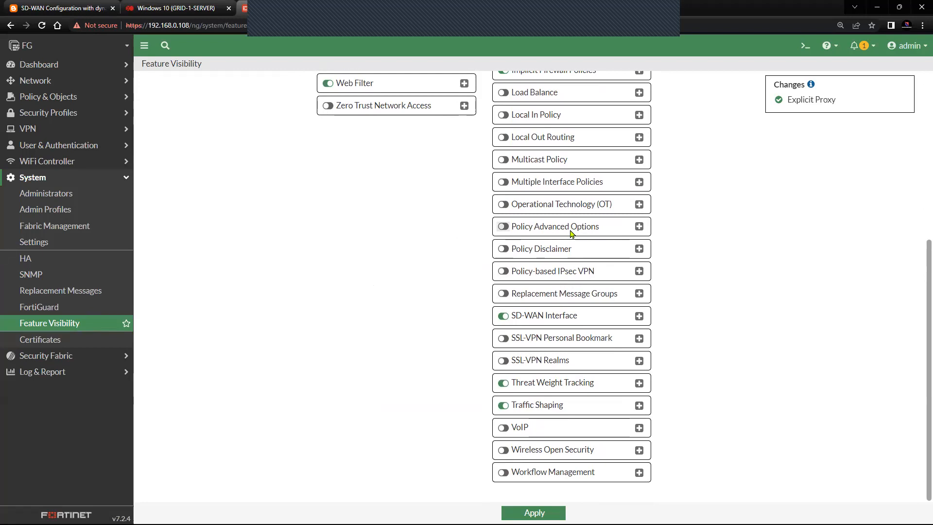
pyautogui.click(639, 227)
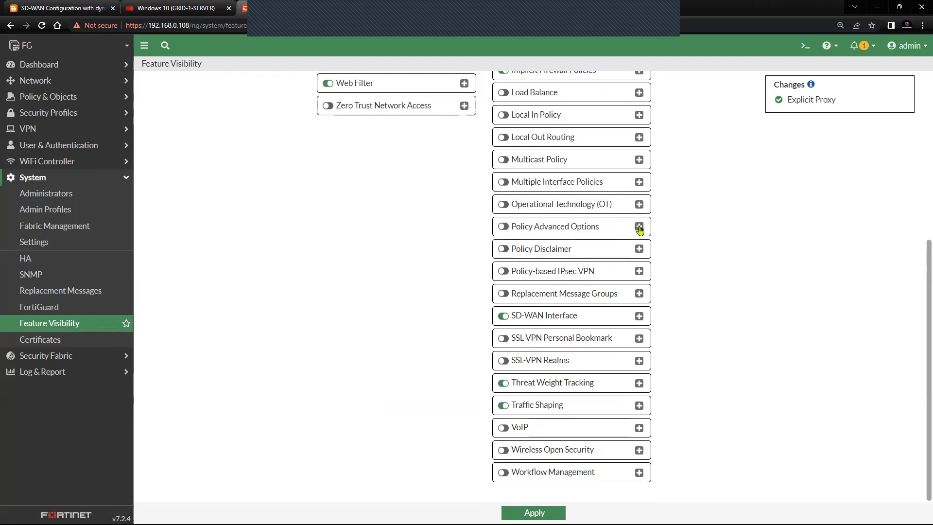
pyautogui.click(503, 227)
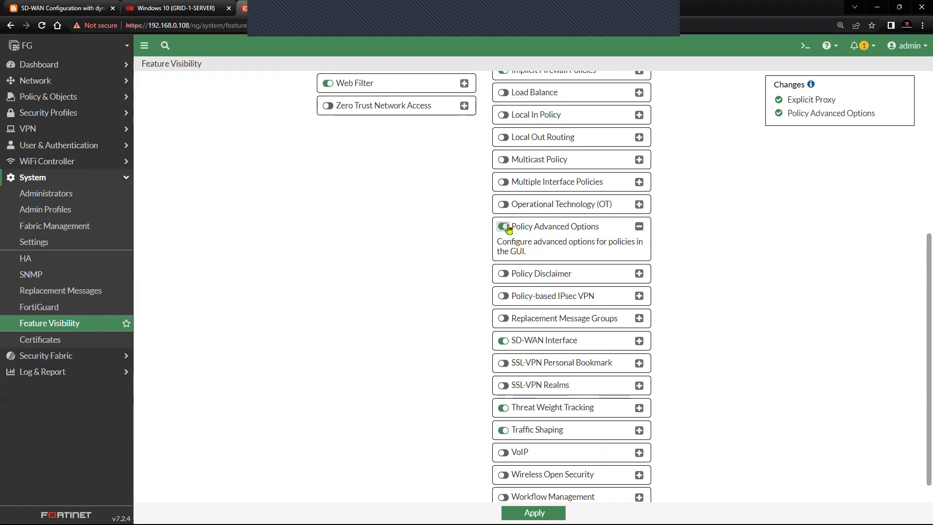
pyautogui.click(534, 513)
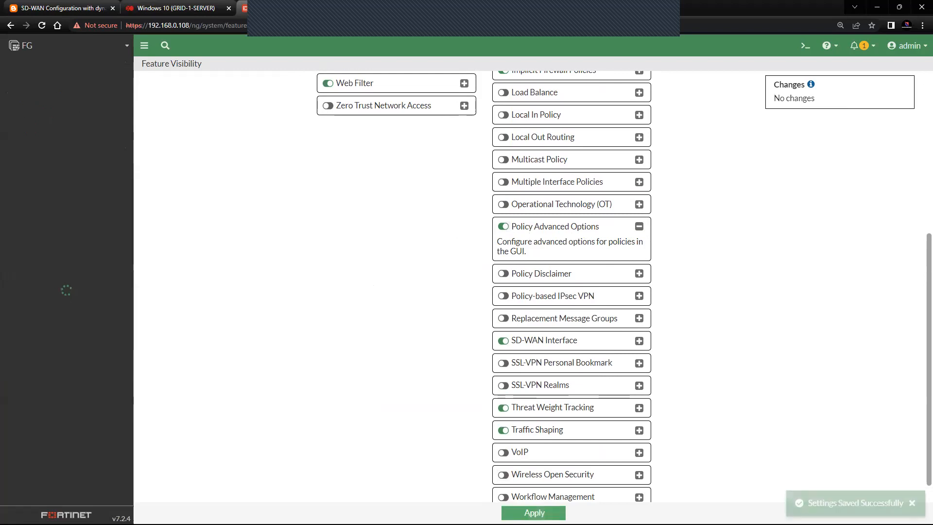
pyautogui.scroll(4, 338, 333)
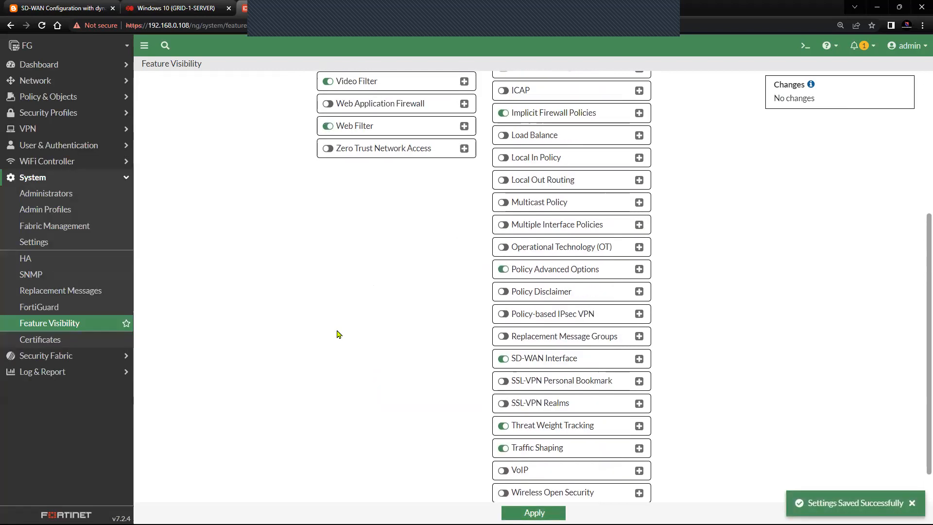
pyautogui.click(71, 177)
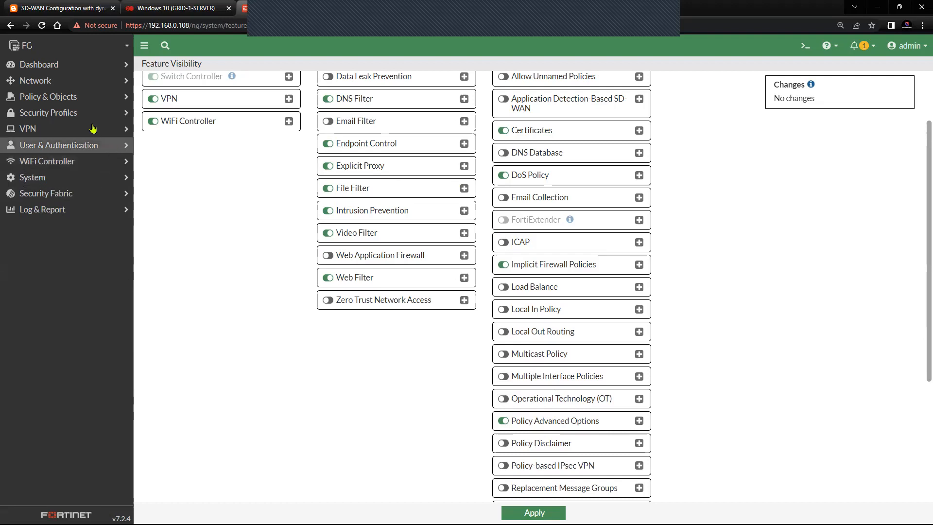
# Step: Glance at the Network settings, then open Policy & Objects > Proxy Policy showing the 'allow' policy
pyautogui.click(77, 83)
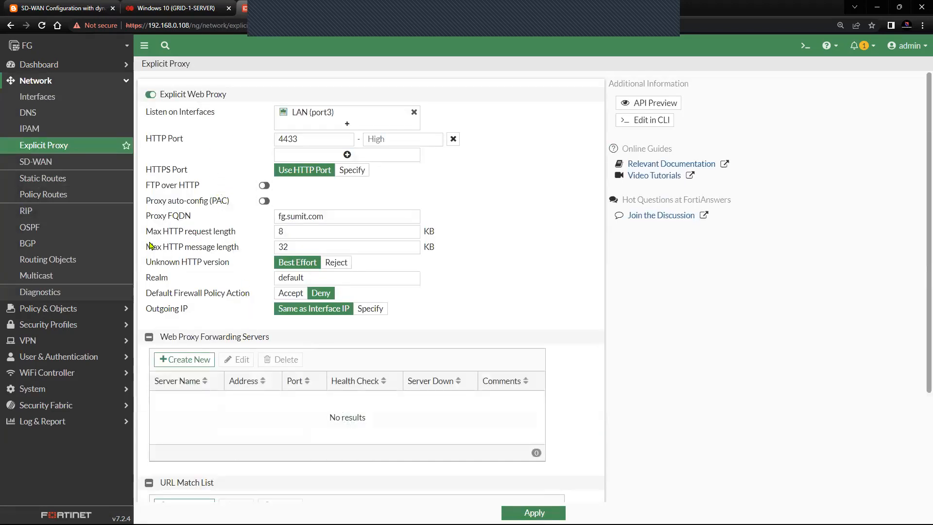
pyautogui.click(77, 84)
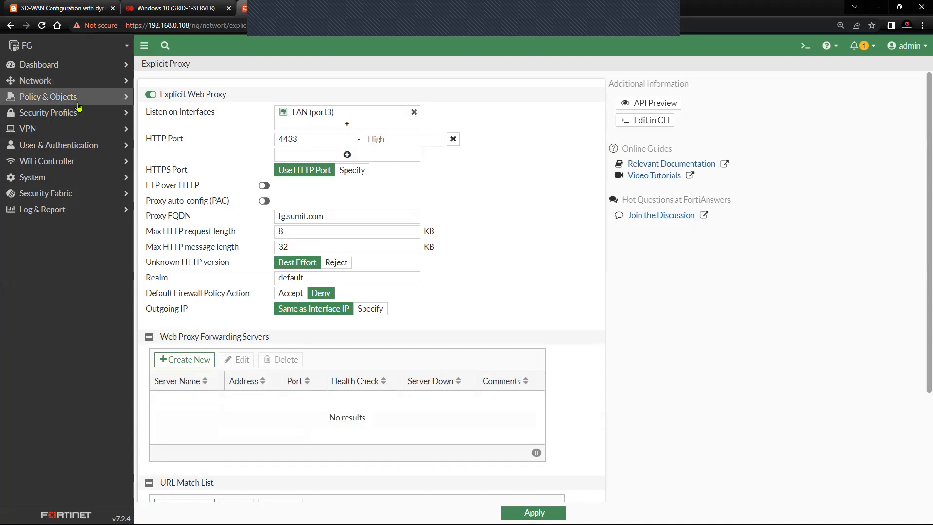
pyautogui.click(78, 99)
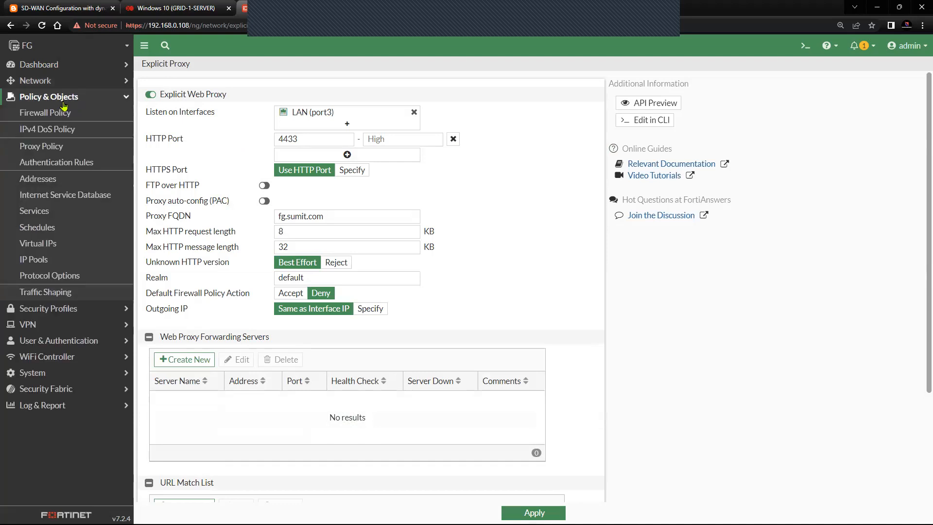
pyautogui.click(56, 146)
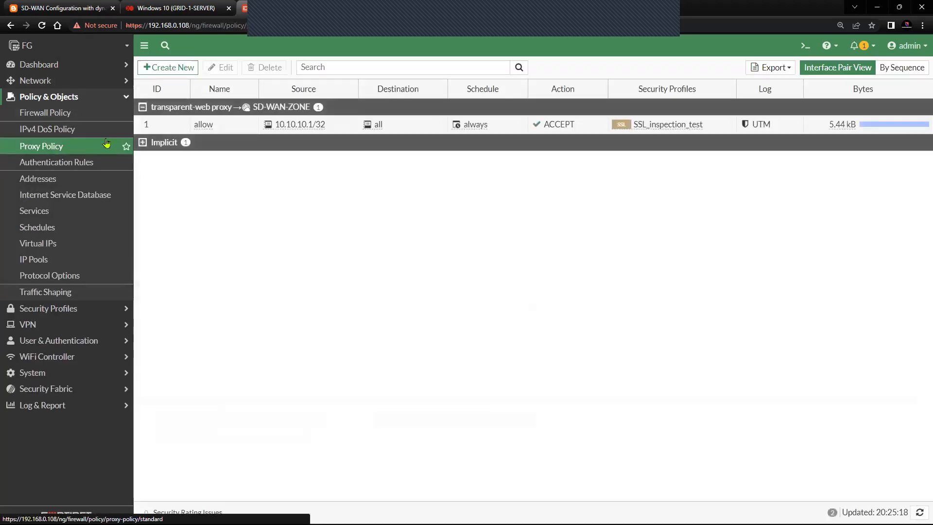
# Step: Select the SSL_inspection_test proxy policy, then the LAN (port3) to SD-WAN-ZONE Allow firewall policy
pyautogui.click(161, 130)
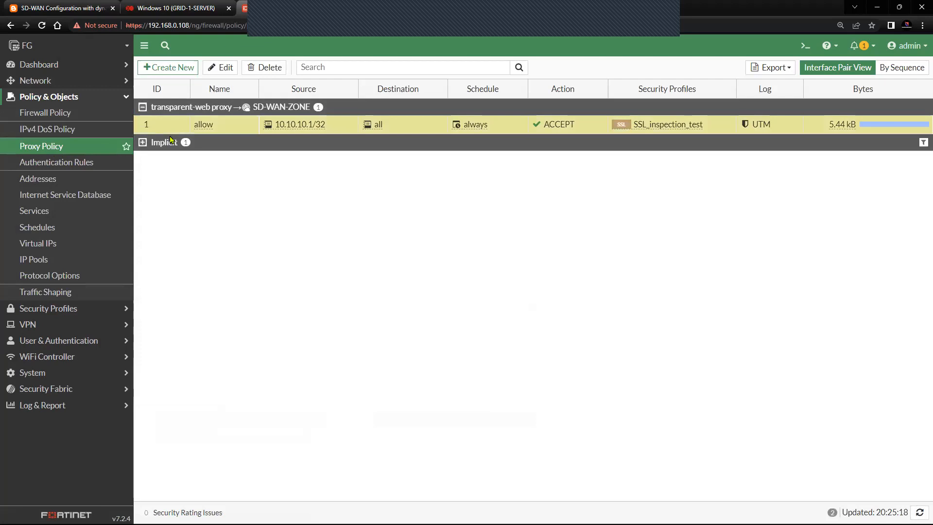
pyautogui.click(70, 115)
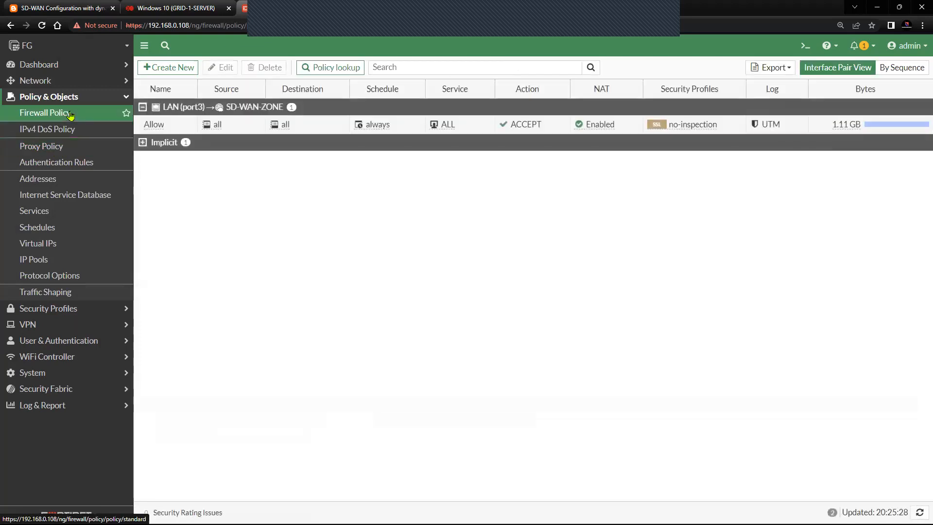
pyautogui.click(164, 126)
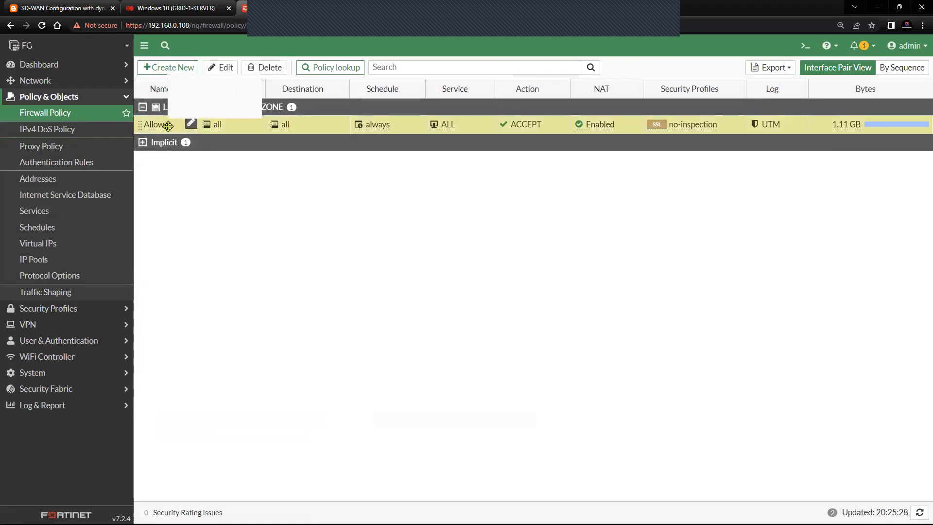
# Step: Open the Allow firewall policy (ID 1) for editing and highlight its Flow-based Inspection Mode
pyautogui.click(221, 67)
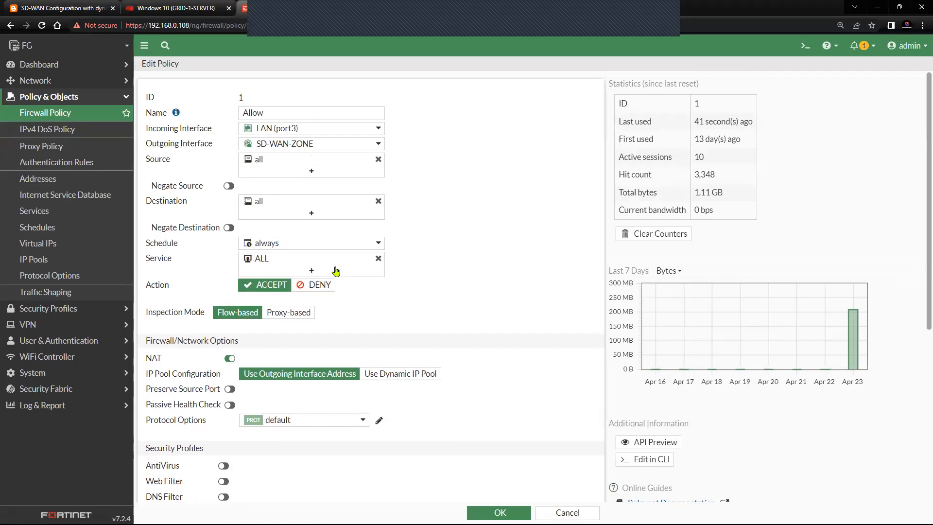
pyautogui.moveTo(303, 137)
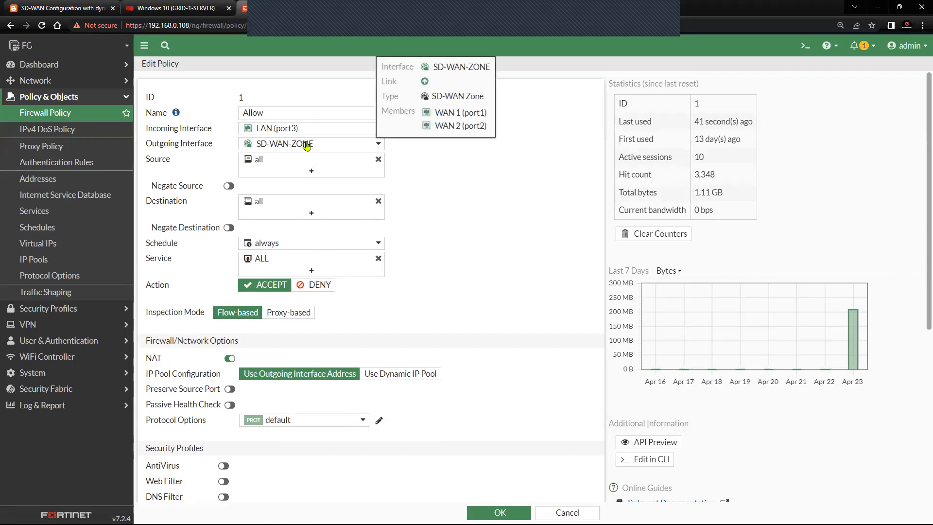
pyautogui.click(63, 8)
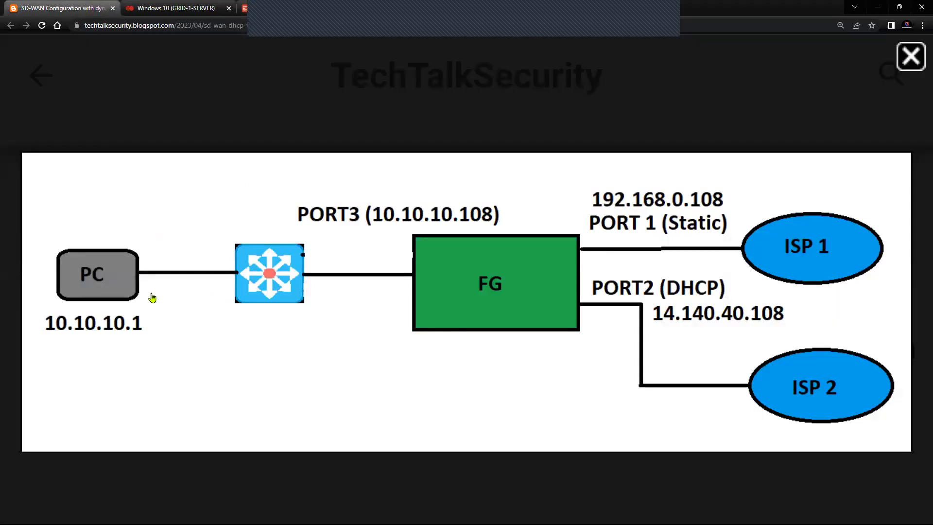
pyautogui.click(174, 8)
pyautogui.click(243, 9)
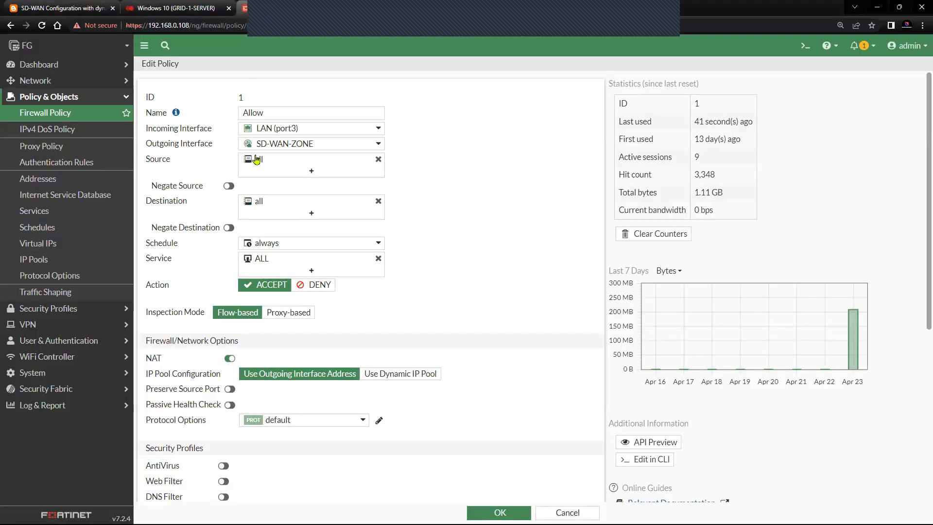
pyautogui.moveTo(298, 149)
pyautogui.moveTo(144, 315); pyautogui.dragTo(205, 317)
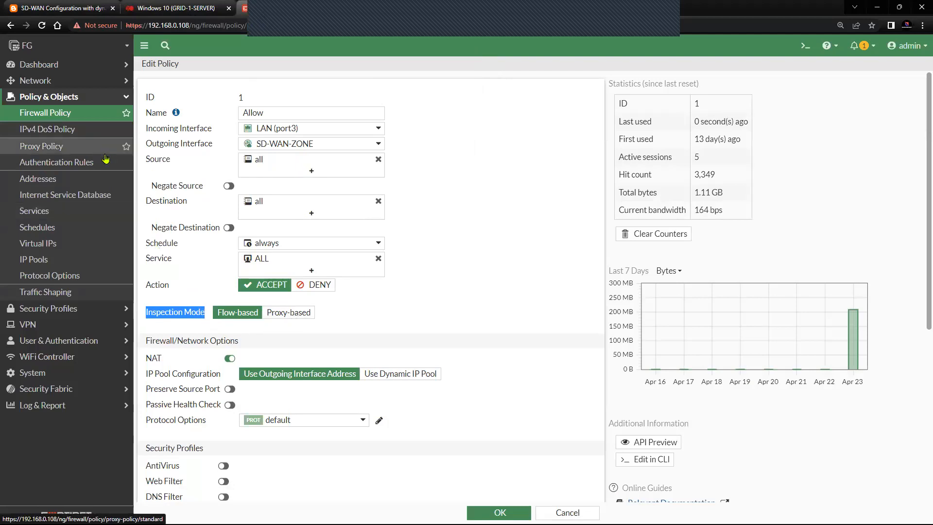
pyautogui.scroll(-4, 337, 390)
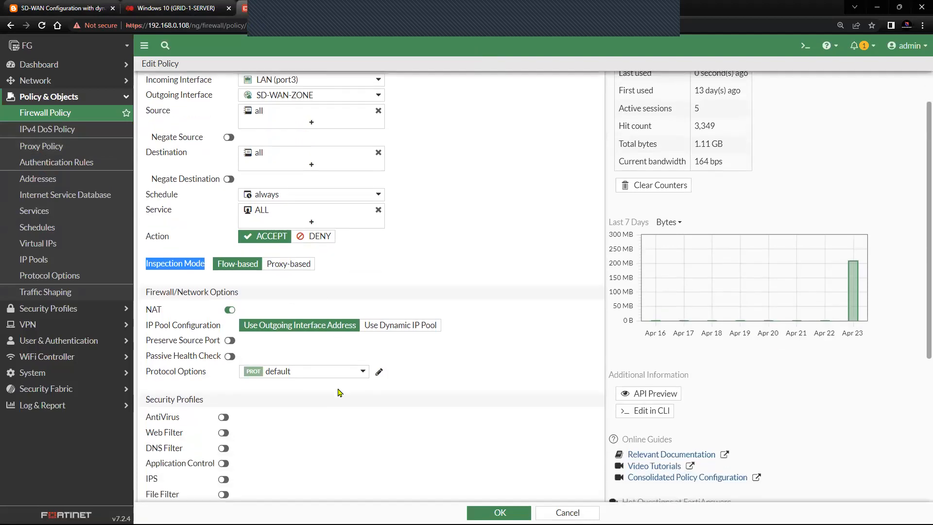
pyautogui.scroll(4, 338, 390)
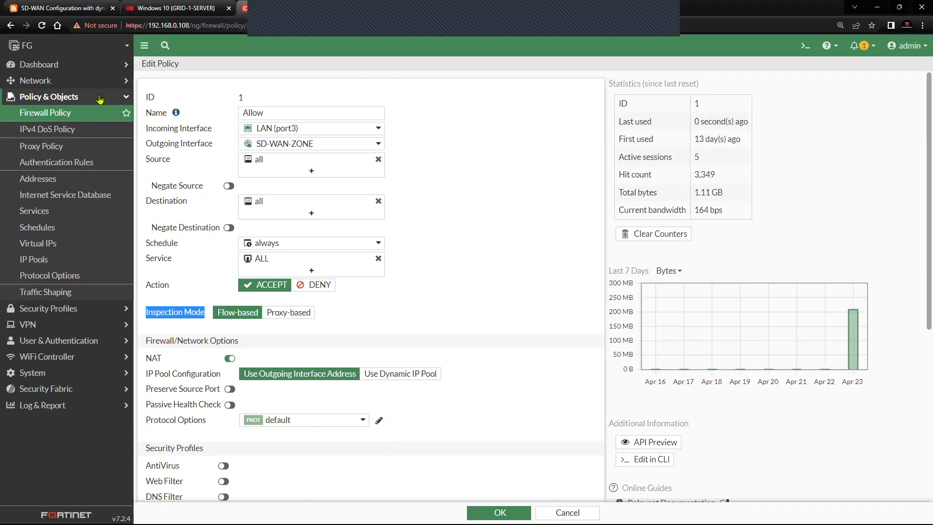
pyautogui.click(197, 310)
pyautogui.moveTo(198, 317); pyautogui.dragTo(146, 314)
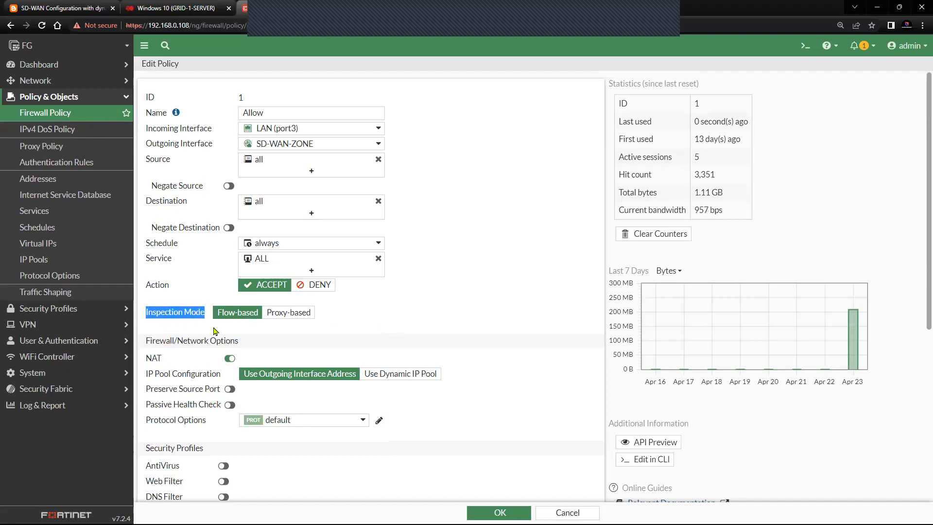
pyautogui.click(312, 316)
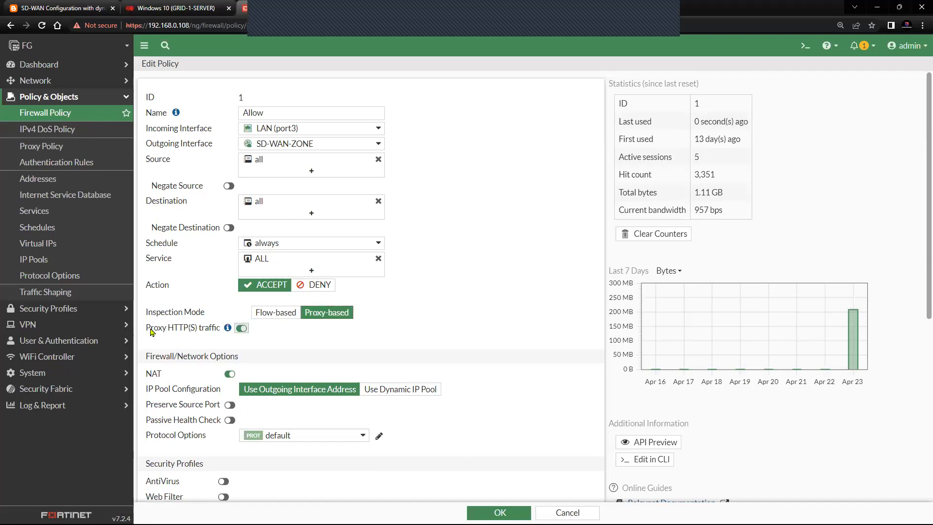
pyautogui.moveTo(149, 330); pyautogui.dragTo(218, 337)
pyautogui.click(221, 342)
pyautogui.moveTo(221, 330); pyautogui.dragTo(145, 330)
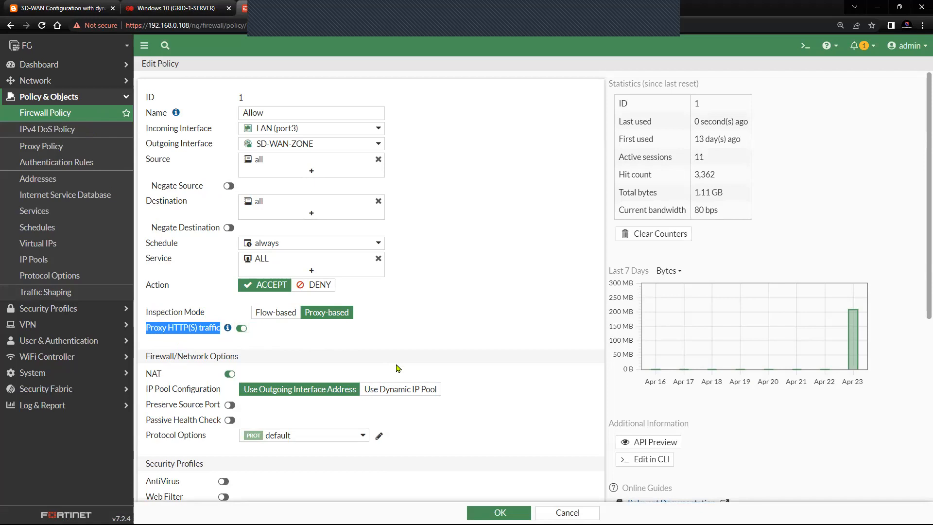
pyautogui.scroll(-3, 515, 357)
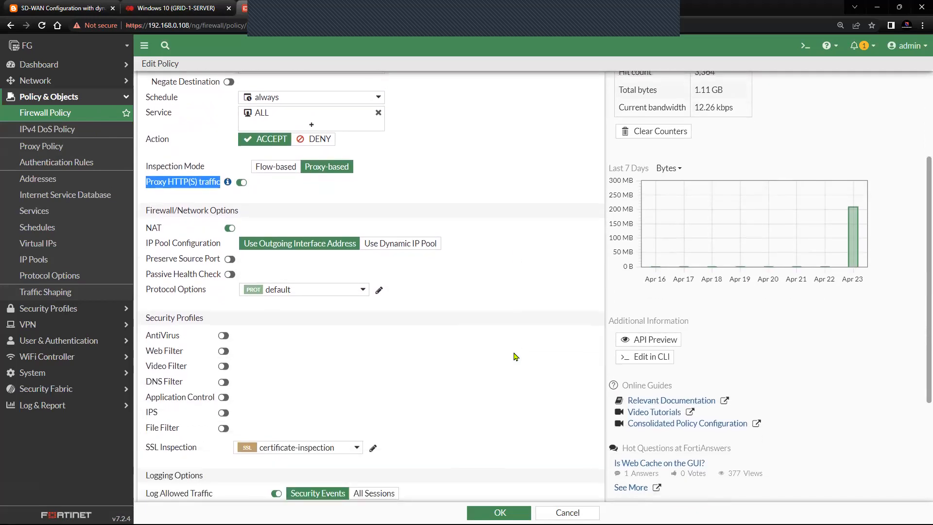
pyautogui.scroll(-2, 515, 357)
pyautogui.moveTo(198, 354); pyautogui.dragTo(146, 354)
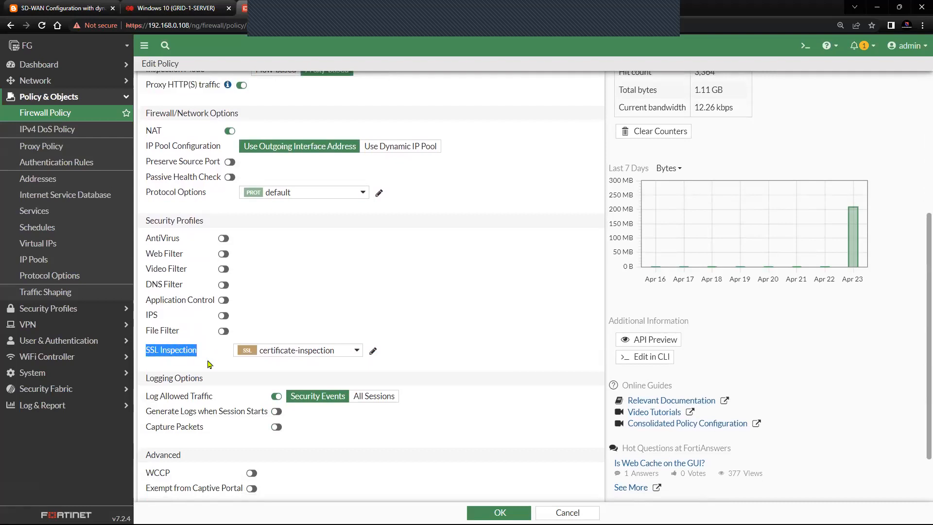
pyautogui.scroll(3, 209, 364)
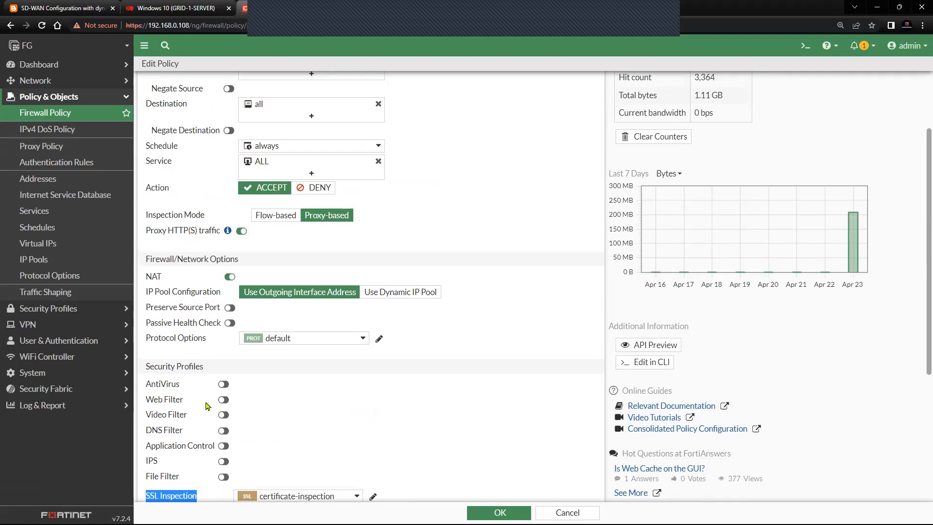
pyautogui.scroll(-1, 202, 473)
pyautogui.click(200, 453)
pyautogui.moveTo(200, 453); pyautogui.dragTo(147, 451)
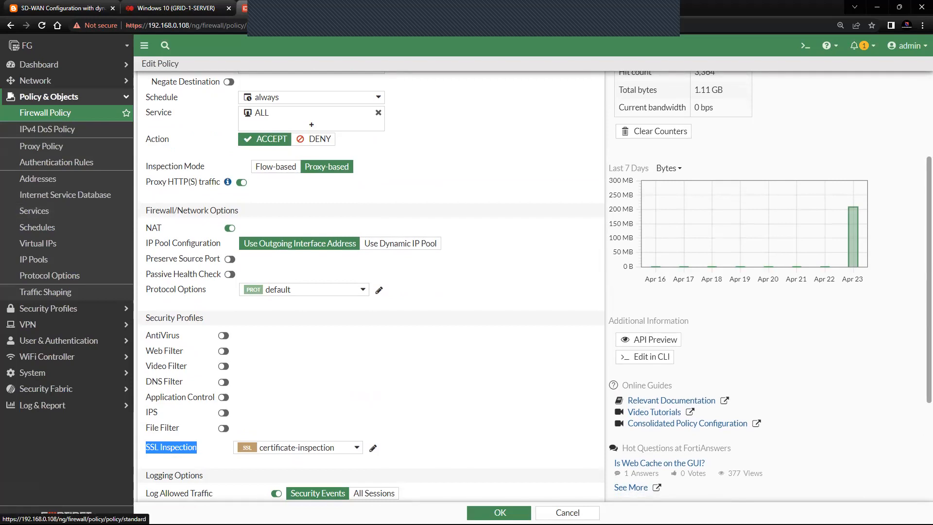
# Step: Browse the SSL Inspection profiles, keep certificate-inspection, and save the Allow policy with OK
pyautogui.click(337, 452)
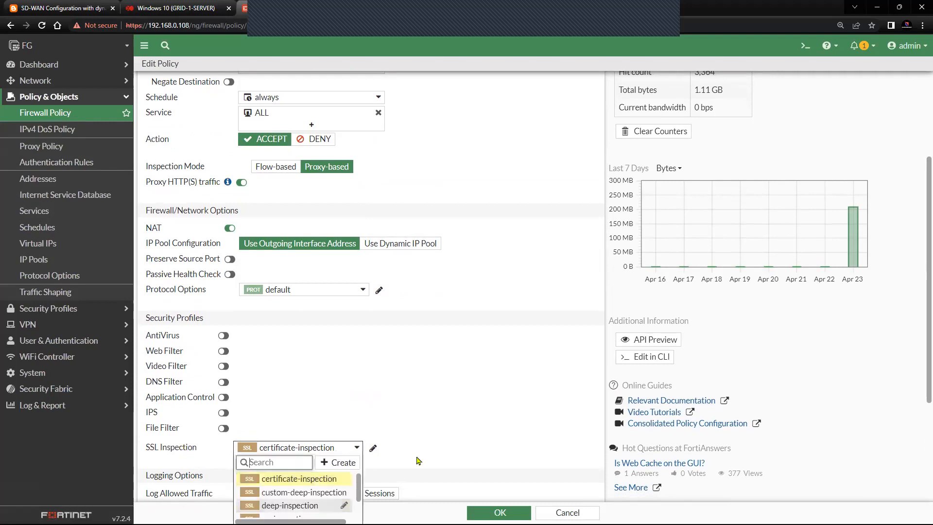
pyautogui.click(462, 445)
pyautogui.scroll(-2, 462, 445)
pyautogui.click(344, 350)
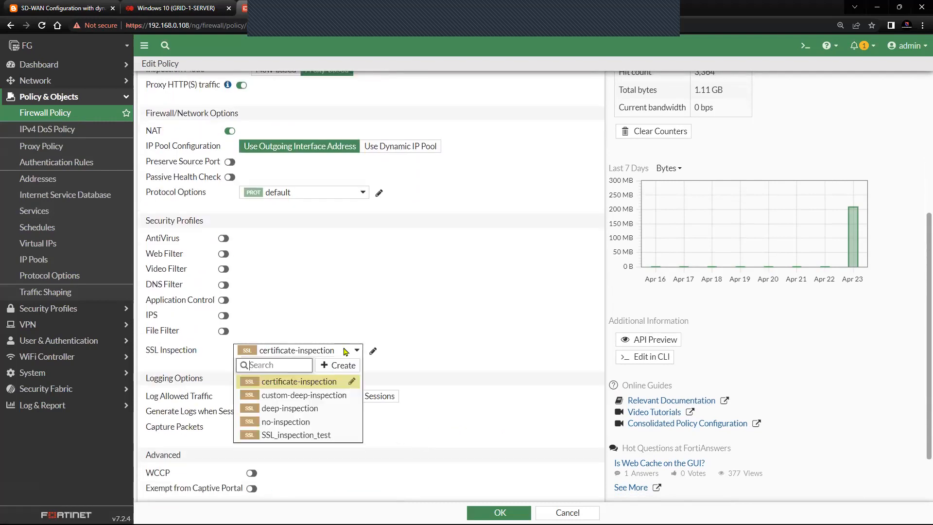
pyautogui.click(406, 477)
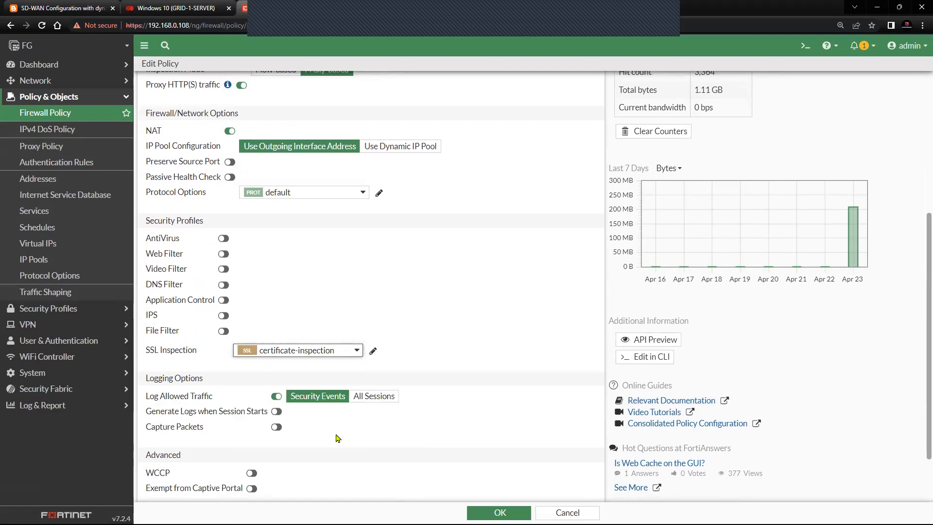
pyautogui.moveTo(200, 350); pyautogui.dragTo(142, 352)
pyautogui.click(213, 376)
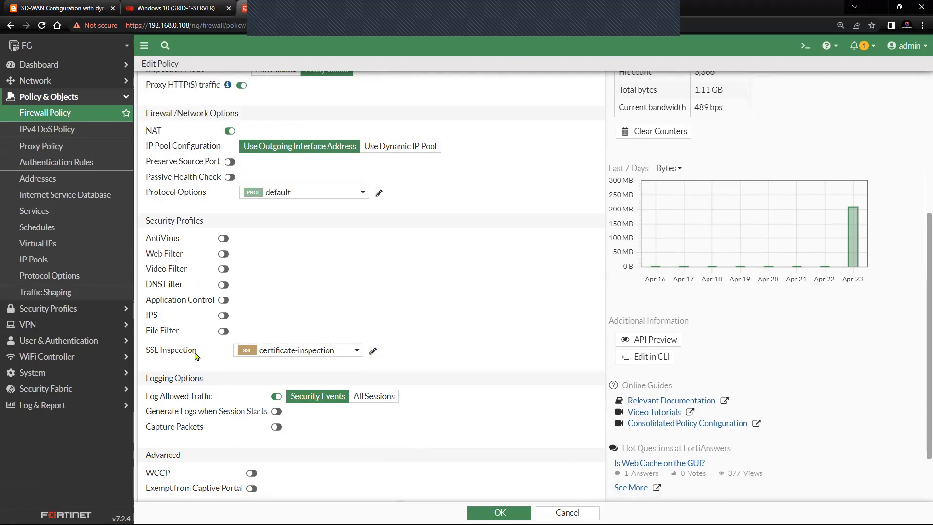
pyautogui.scroll(-2, 365, 450)
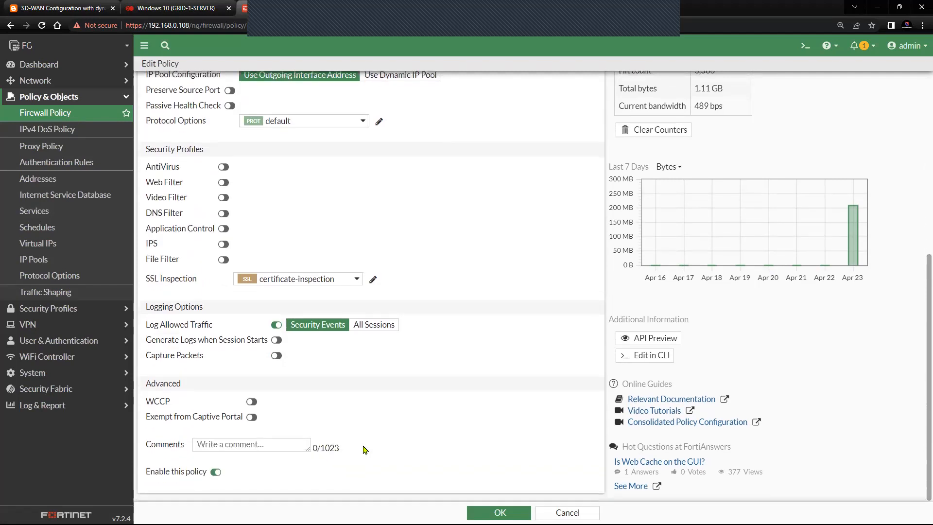
pyautogui.scroll(9, 365, 451)
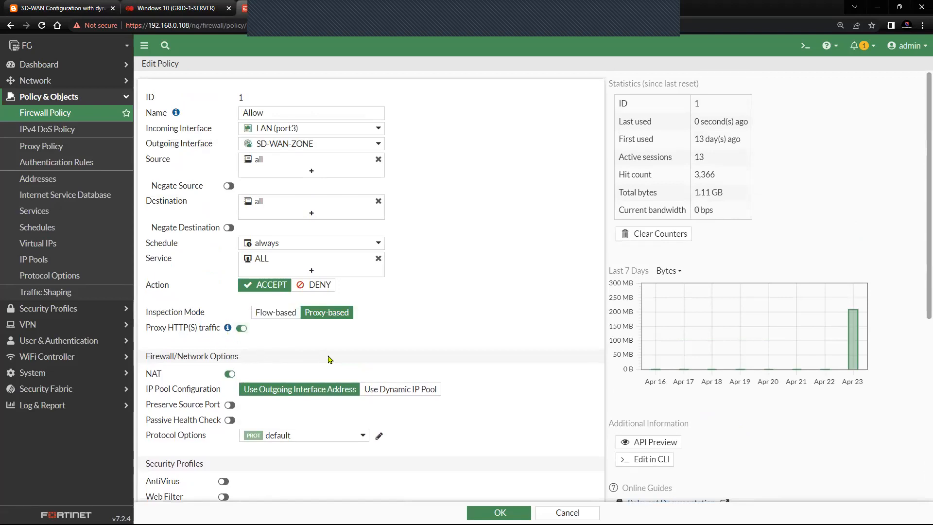
pyautogui.scroll(-9, 329, 359)
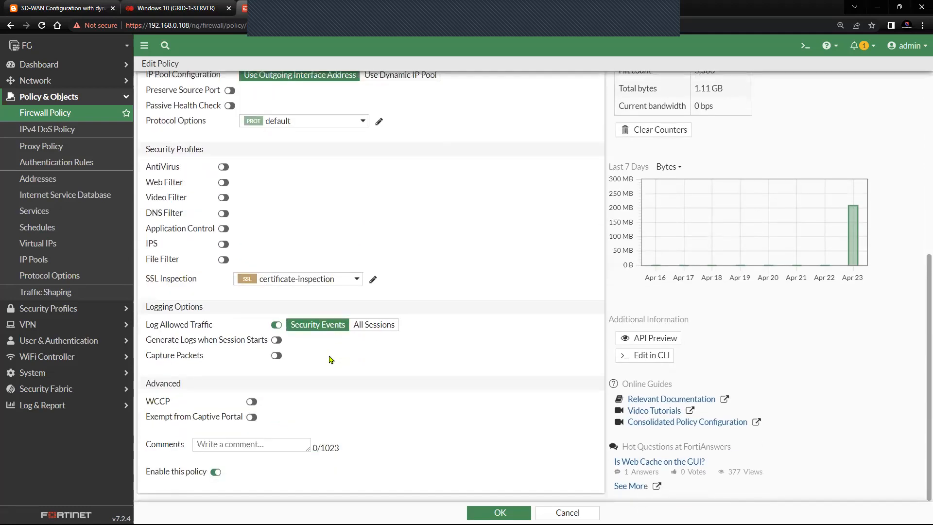
pyautogui.click(500, 513)
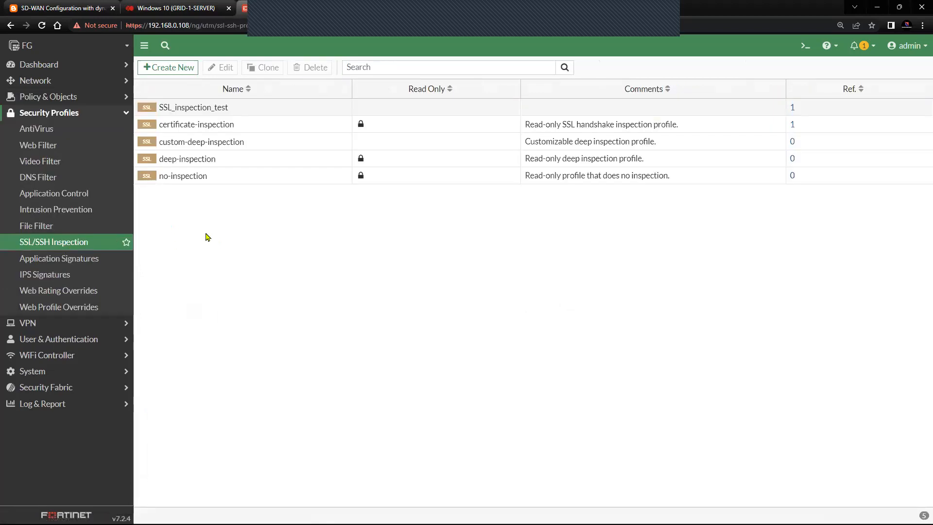
# Step: Select the SSL_inspection_test profile in the SSL/SSH Inspection list and open it for editing
pyautogui.click(264, 114)
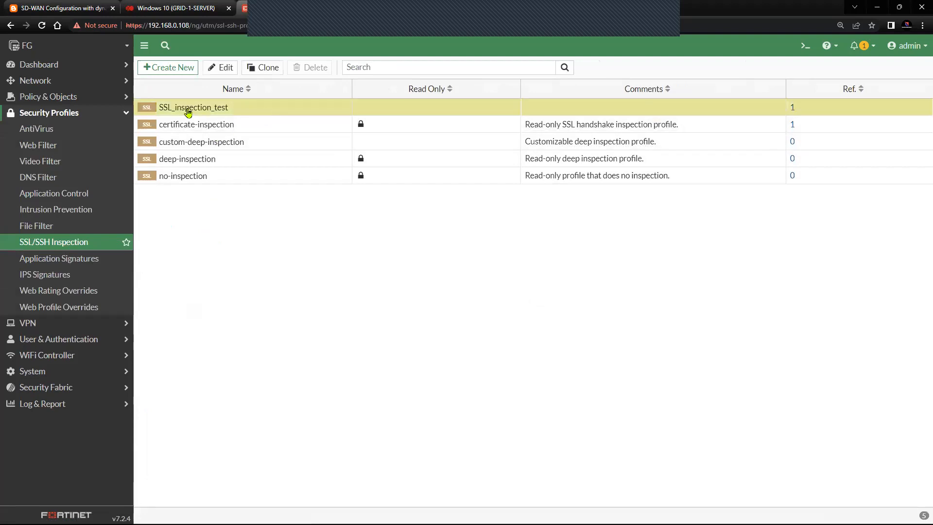
pyautogui.click(215, 70)
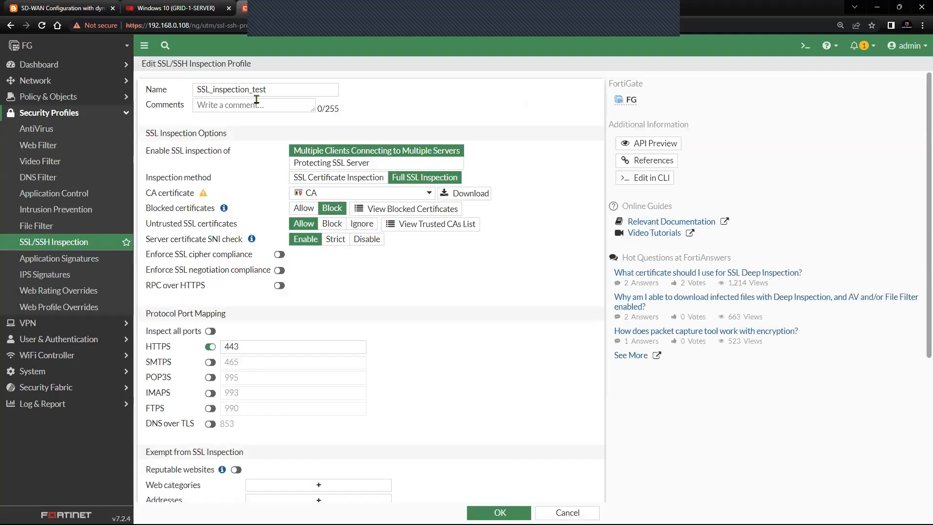
pyautogui.moveTo(273, 89); pyautogui.dragTo(196, 88)
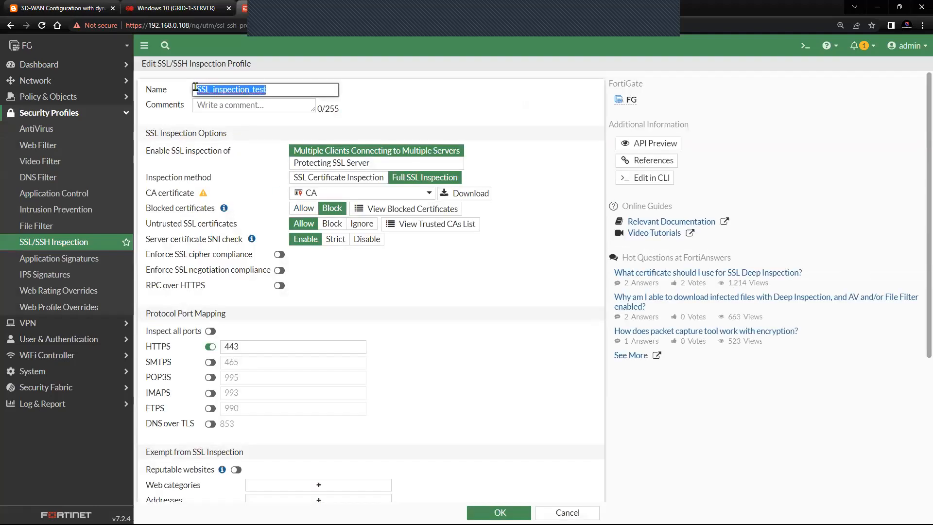
pyautogui.moveTo(145, 154); pyautogui.dragTo(232, 159)
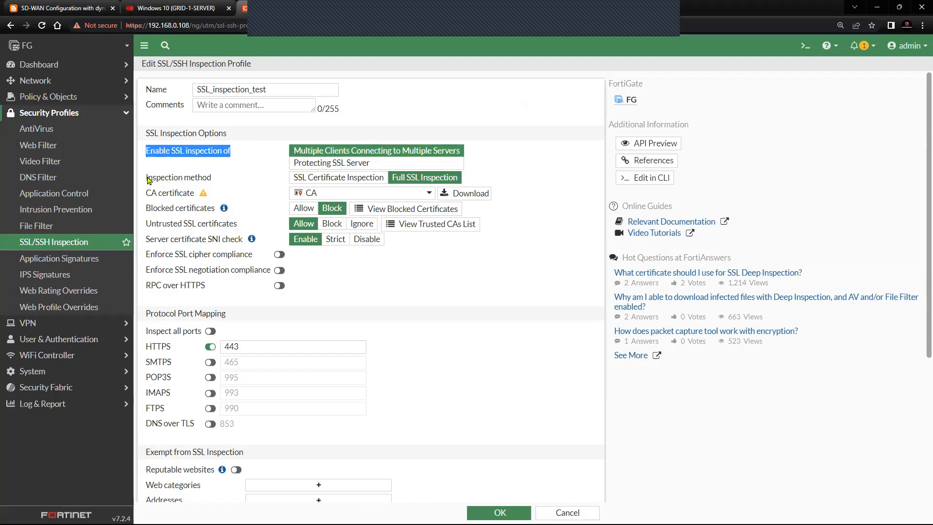
pyautogui.moveTo(149, 180); pyautogui.dragTo(214, 182)
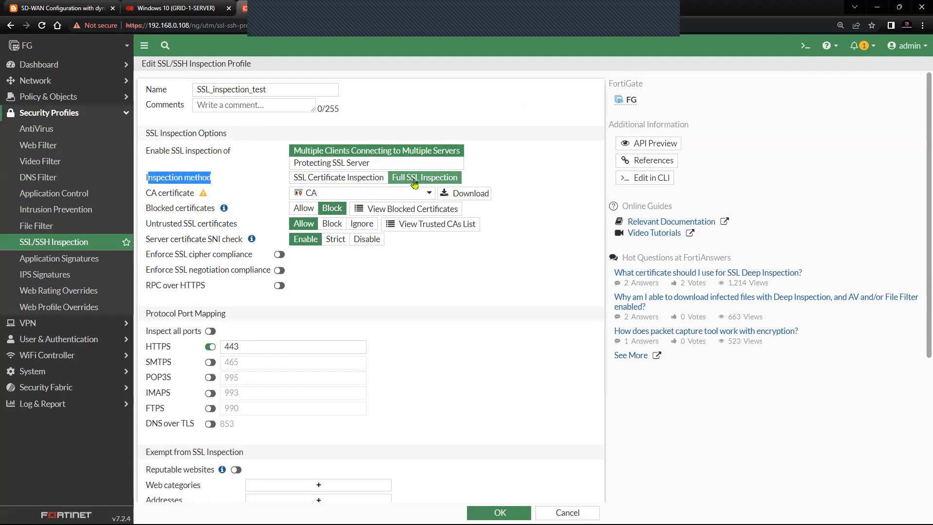
pyautogui.moveTo(190, 194); pyautogui.dragTo(145, 196)
pyautogui.click(145, 196)
pyautogui.click(430, 193)
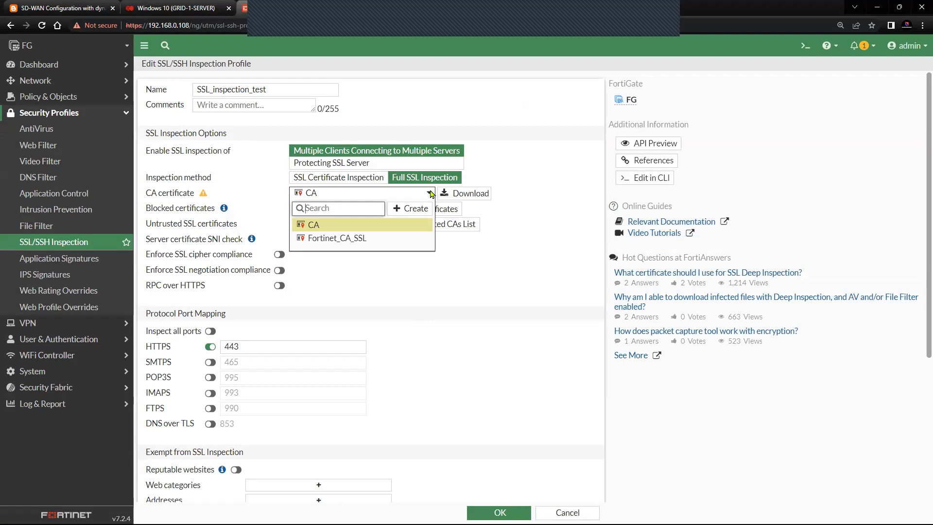
pyautogui.click(419, 228)
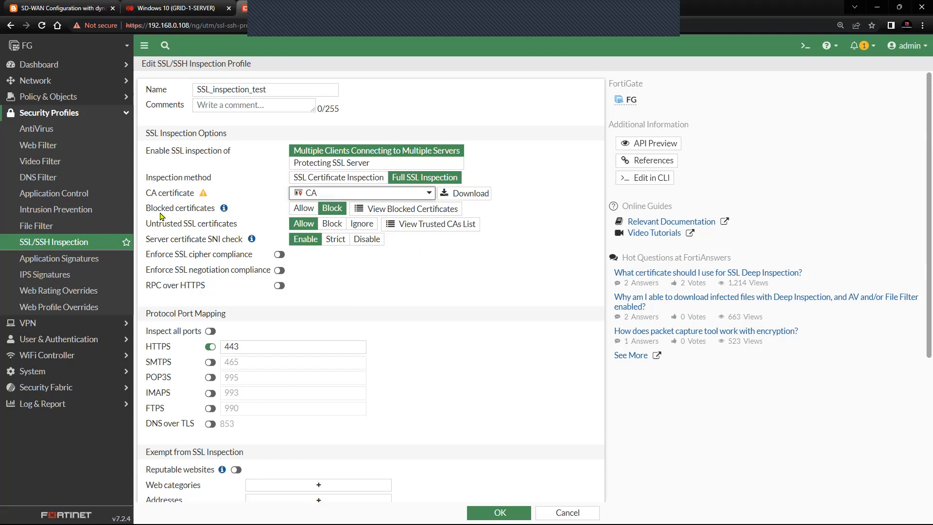
pyautogui.scroll(-1, 163, 218)
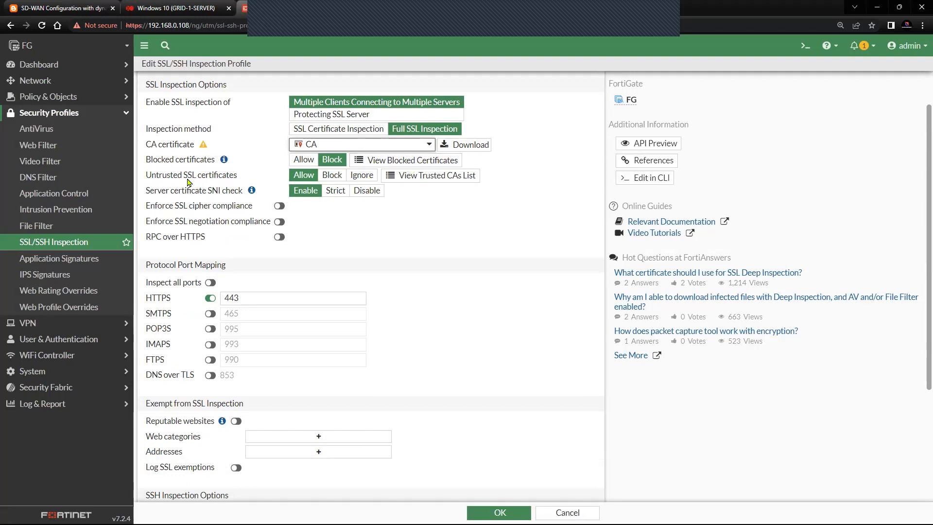
pyautogui.moveTo(146, 179); pyautogui.dragTo(237, 181)
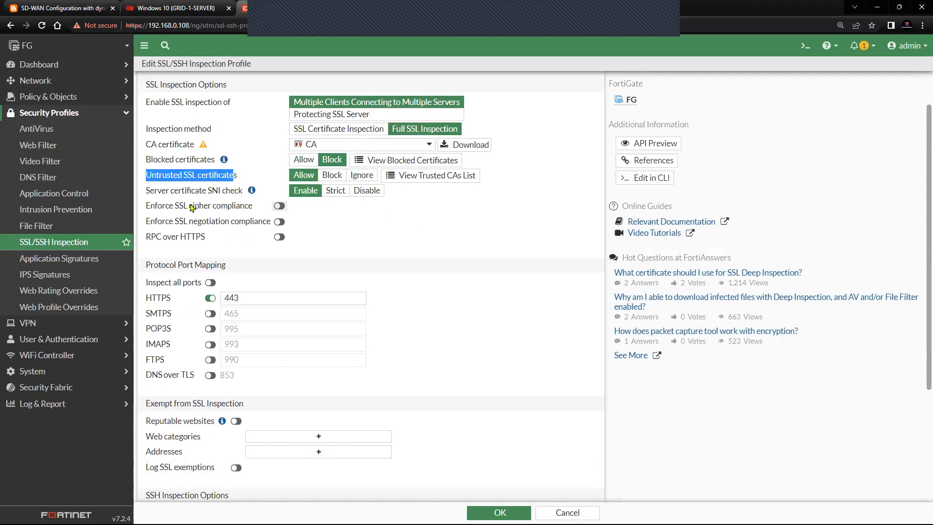
# Step: Enable SSL cipher compliance enforcement and review the SNI check, HTTPS port 443 and exemptions
pyautogui.click(280, 205)
pyautogui.moveTo(162, 195); pyautogui.dragTo(246, 194)
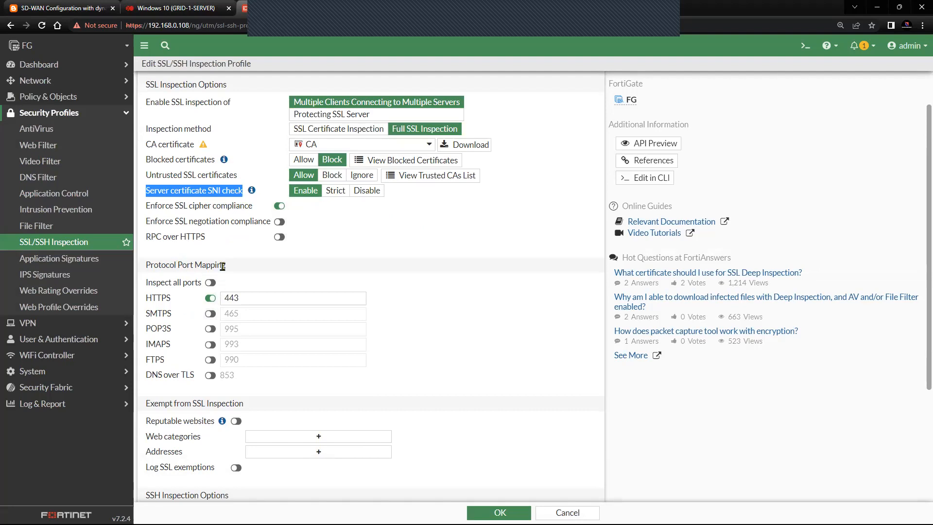
pyautogui.scroll(-1, 222, 267)
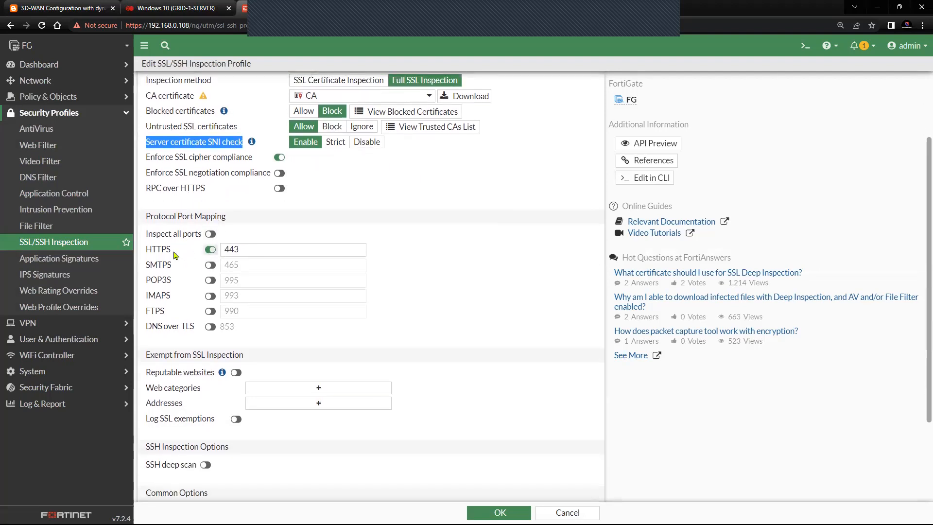
pyautogui.moveTo(172, 254); pyautogui.dragTo(146, 252)
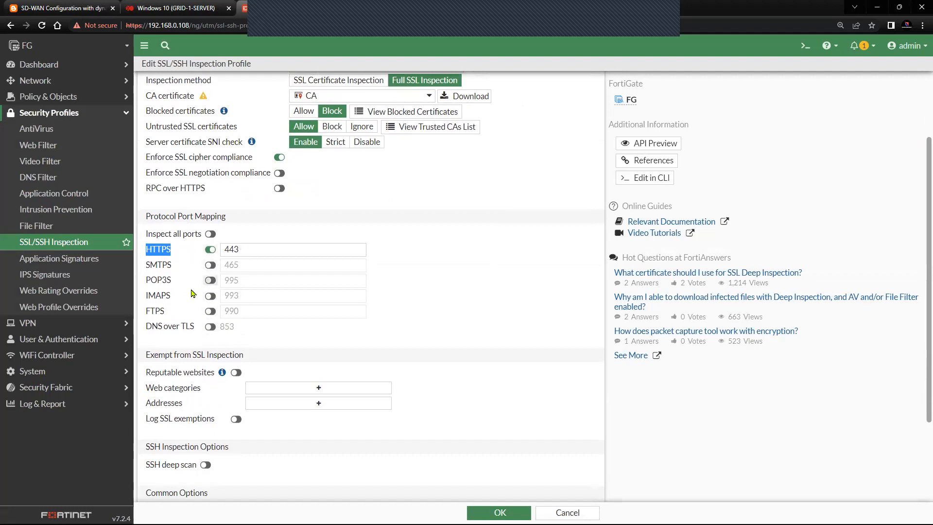
pyautogui.scroll(-1, 250, 313)
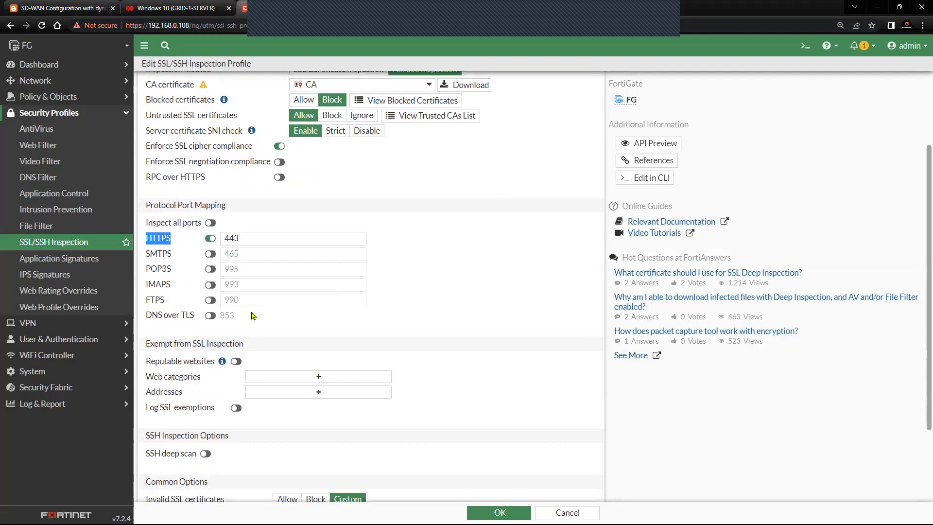
pyautogui.click(238, 310)
pyautogui.moveTo(238, 309); pyautogui.dragTo(145, 314)
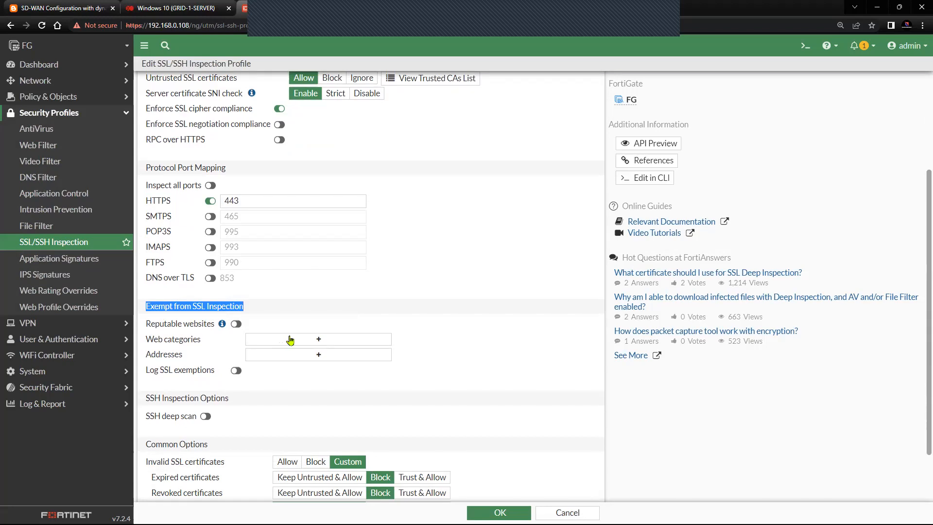
pyautogui.scroll(-2, 290, 339)
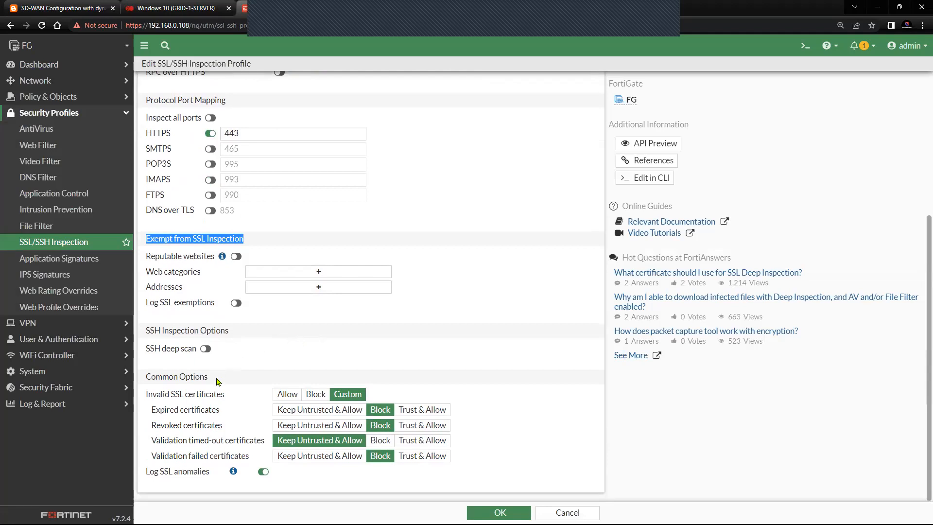
# Step: Review the Common Options for invalid, expired, revoked and validation-failed certificates, then save the profile
pyautogui.tripleClick(175, 375)
pyautogui.moveTo(231, 398); pyautogui.dragTo(147, 395)
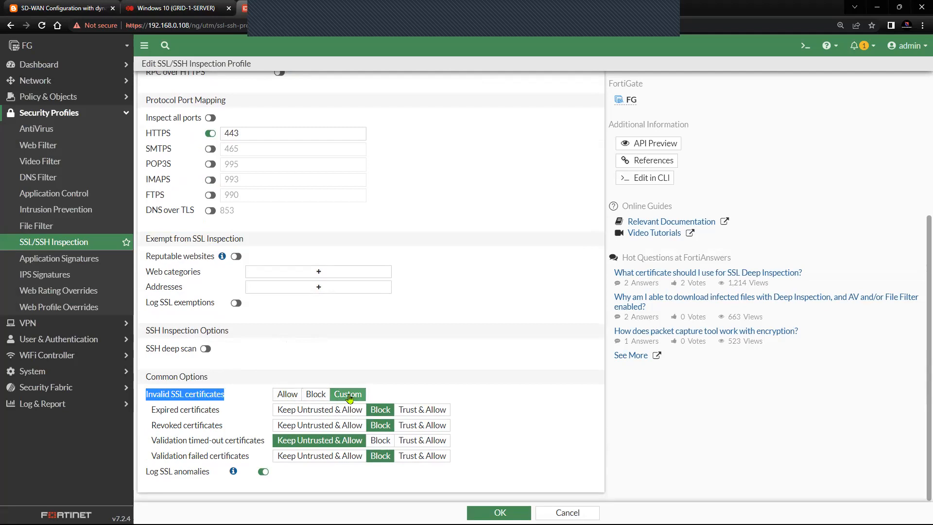
pyautogui.moveTo(225, 411); pyautogui.dragTo(151, 409)
pyautogui.moveTo(220, 426); pyautogui.dragTo(274, 448)
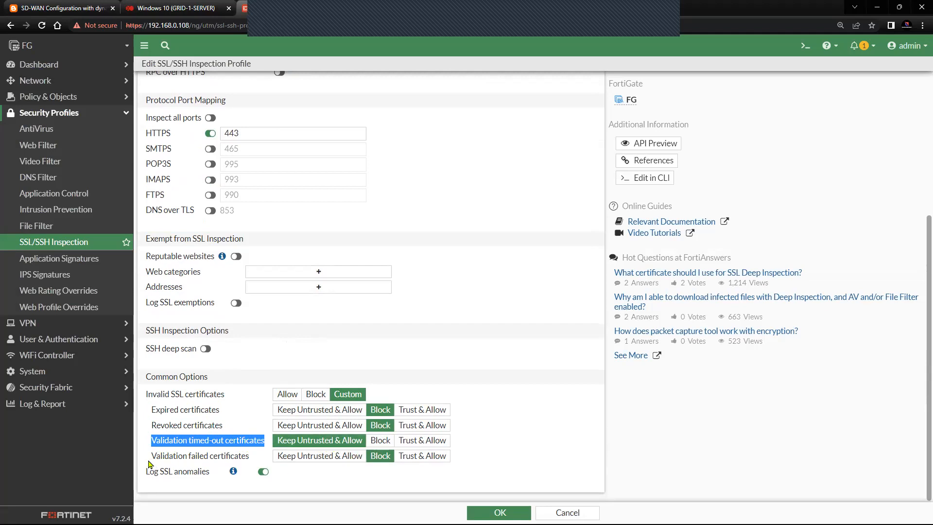
pyautogui.moveTo(150, 463); pyautogui.dragTo(283, 465)
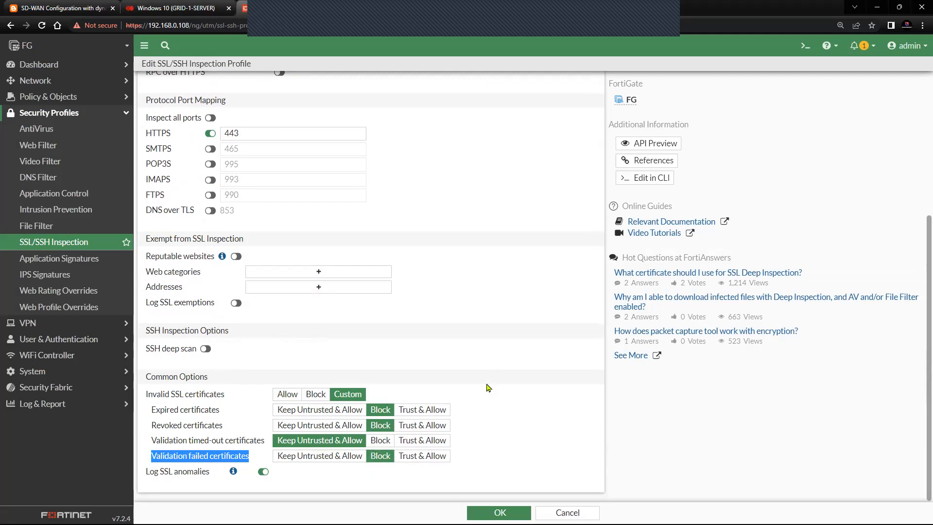
pyautogui.scroll(5, 488, 388)
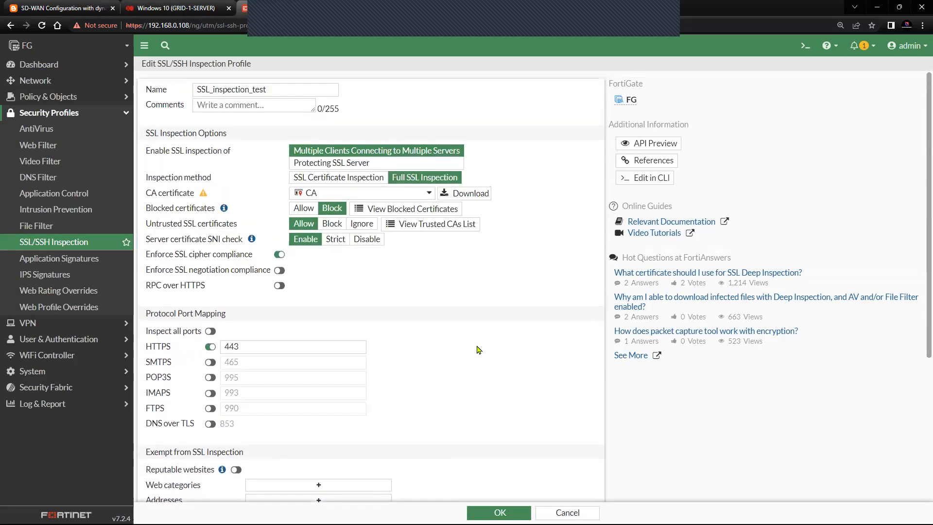
pyautogui.scroll(-3, 480, 350)
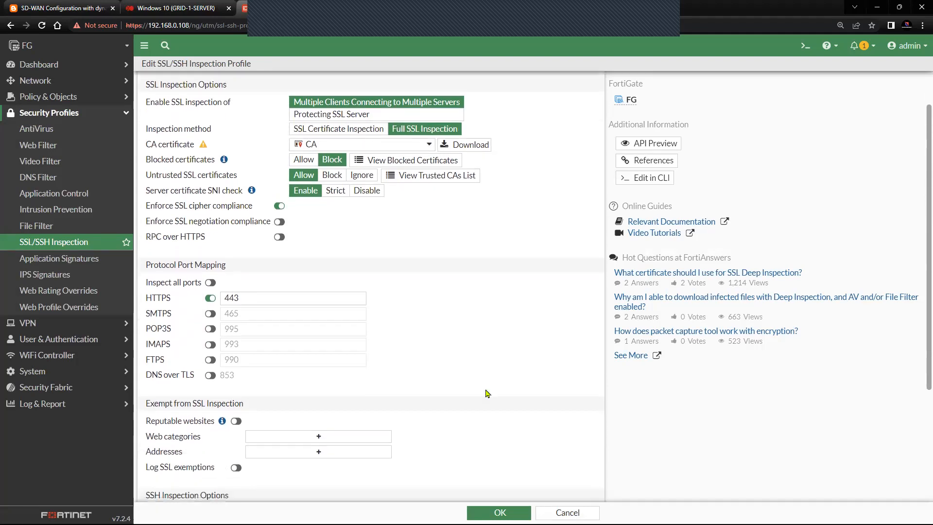
pyautogui.click(499, 513)
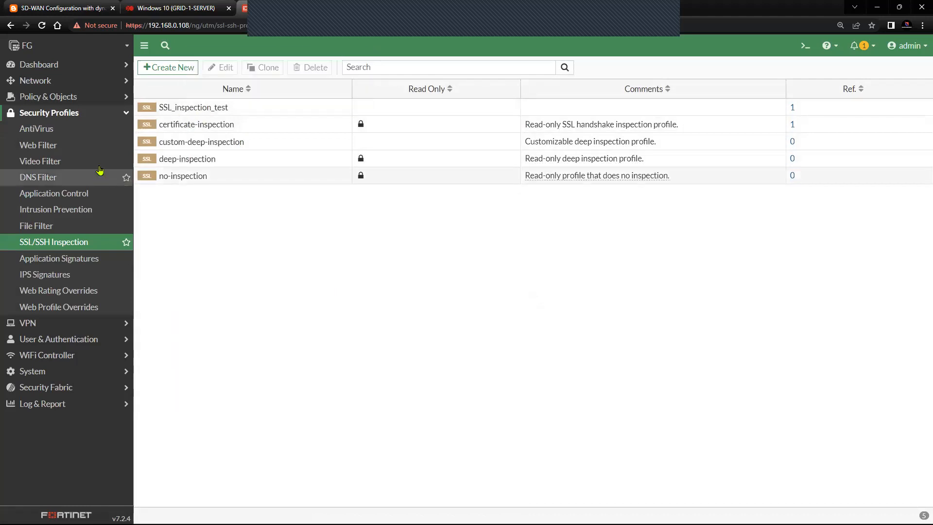
# Step: Open the Allow firewall policy from the Firewall Policy list for editing
pyautogui.click(93, 96)
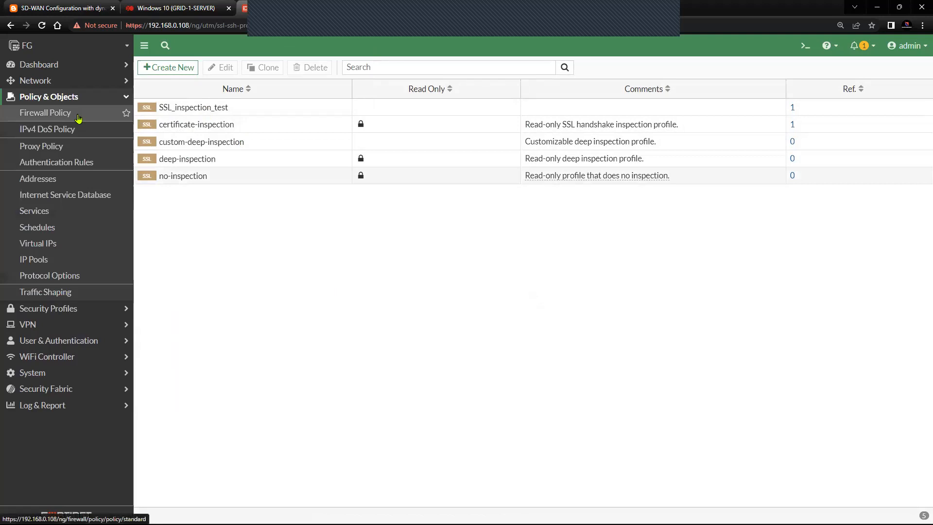
pyautogui.click(78, 116)
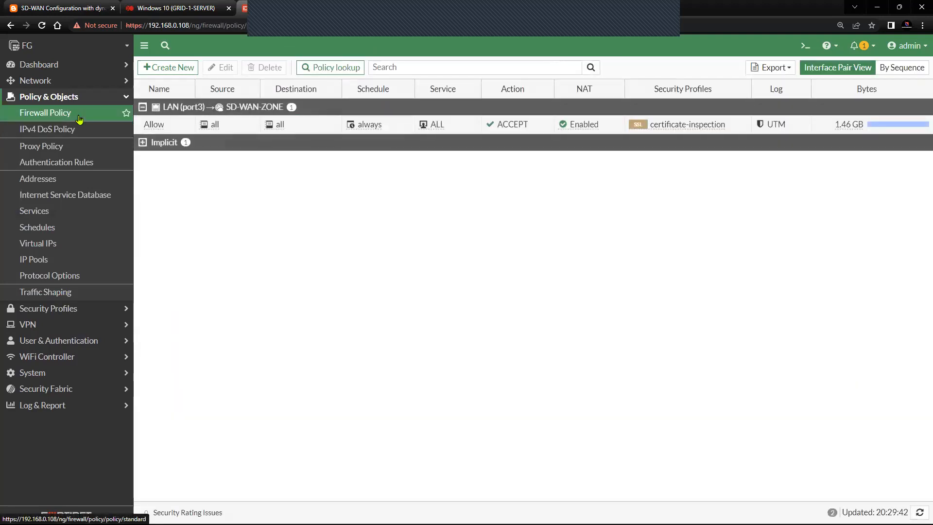
pyautogui.click(170, 125)
pyautogui.click(218, 69)
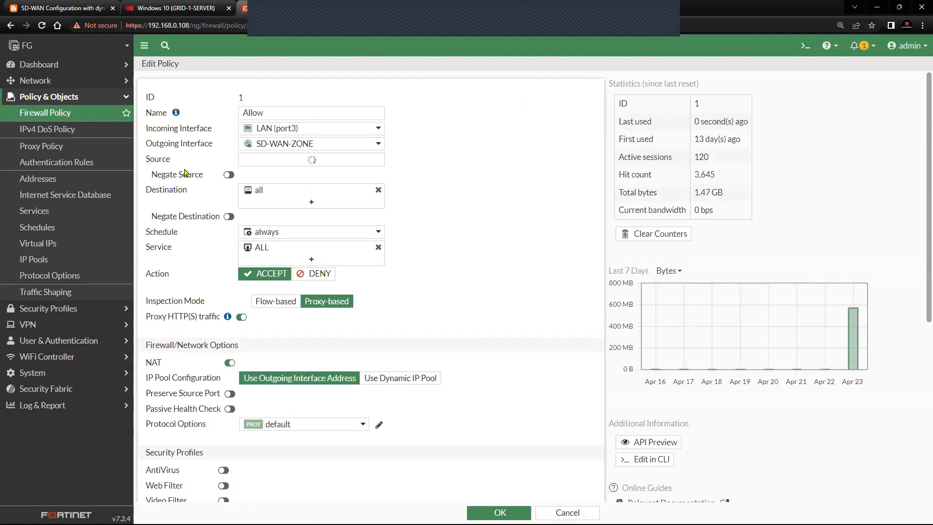
# Step: Review its Proxy-based inspection mode, Proxy HTTP(S) traffic and certificate-inspection SSL profile
pyautogui.scroll(-1, 427, 287)
pyautogui.moveTo(145, 267); pyautogui.dragTo(205, 270)
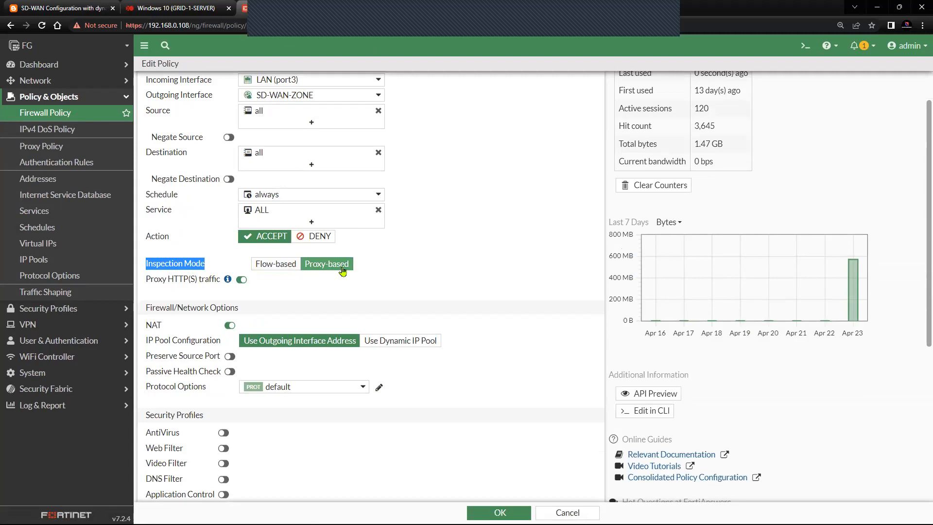
pyautogui.moveTo(146, 281); pyautogui.dragTo(224, 288)
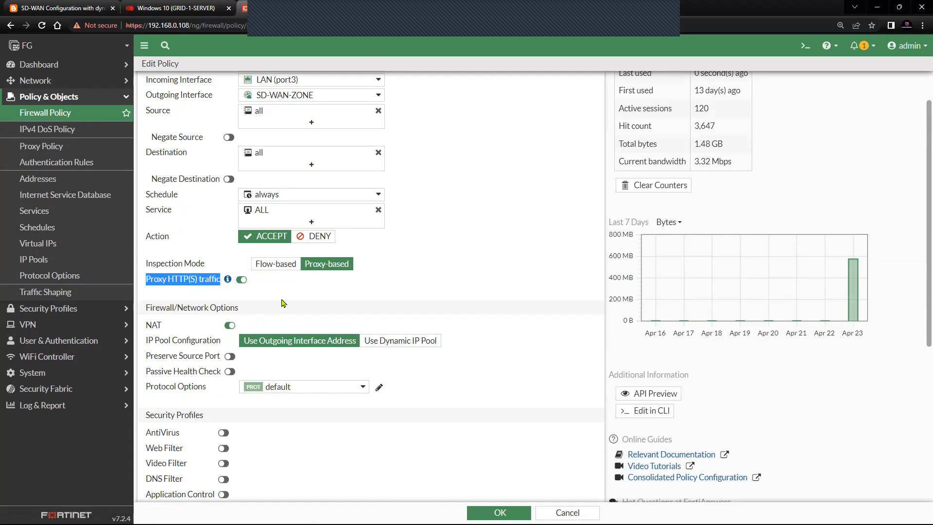
pyautogui.scroll(-4, 284, 304)
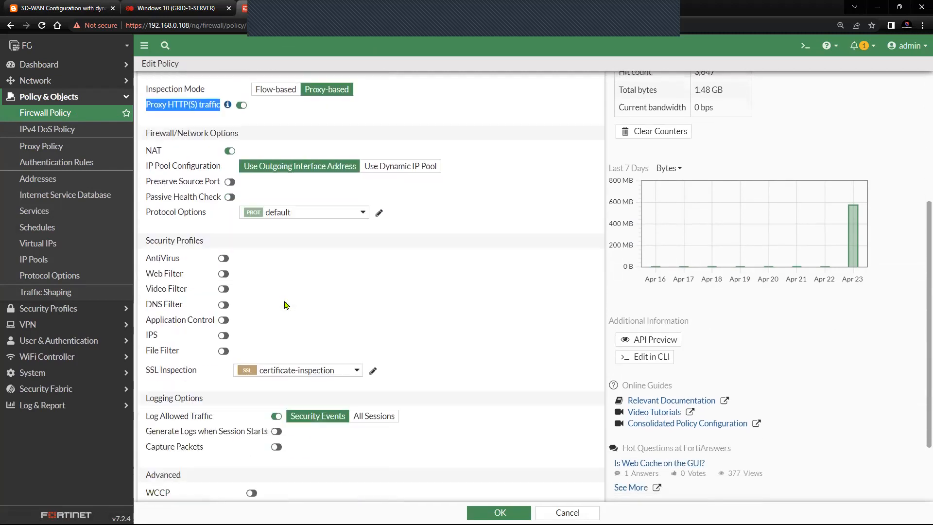
pyautogui.scroll(-1, 286, 305)
pyautogui.moveTo(147, 352); pyautogui.dragTo(198, 360)
# Step: Change the Allow policy's SSL Inspection from certificate-inspection to SSL_inspection_test and save it
pyautogui.click(342, 353)
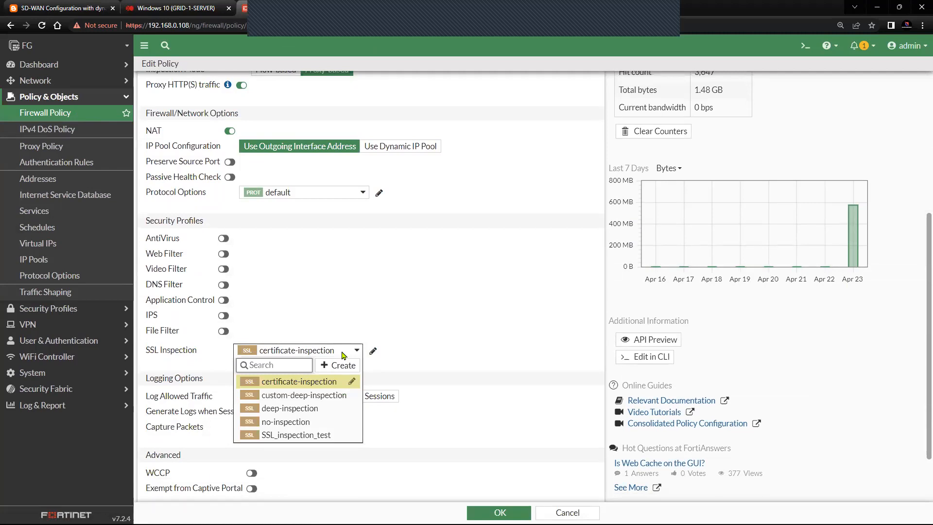
pyautogui.moveTo(329, 439)
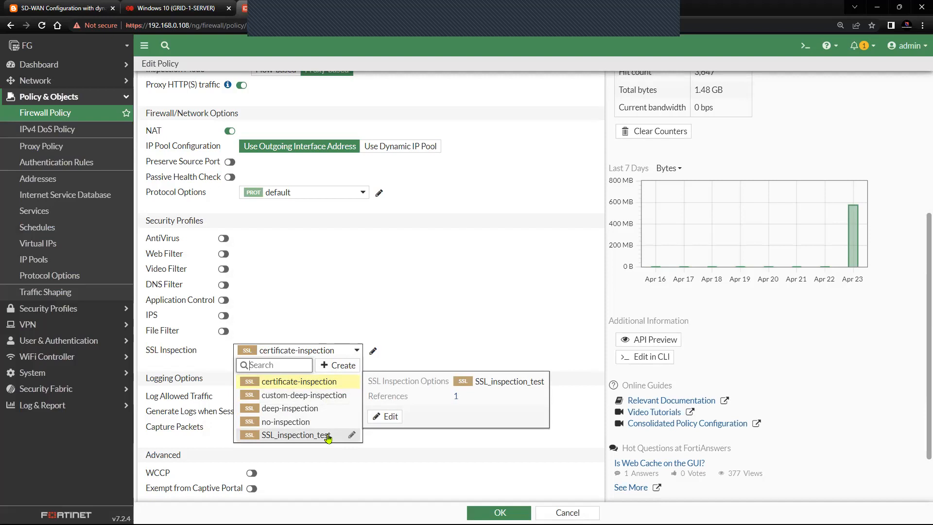
pyautogui.click(329, 435)
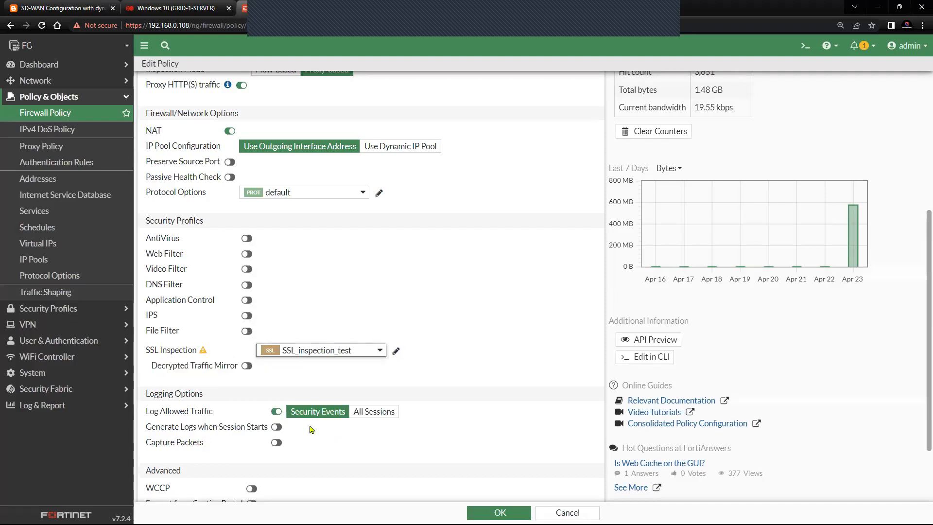
pyautogui.moveTo(204, 355)
pyautogui.moveTo(310, 356)
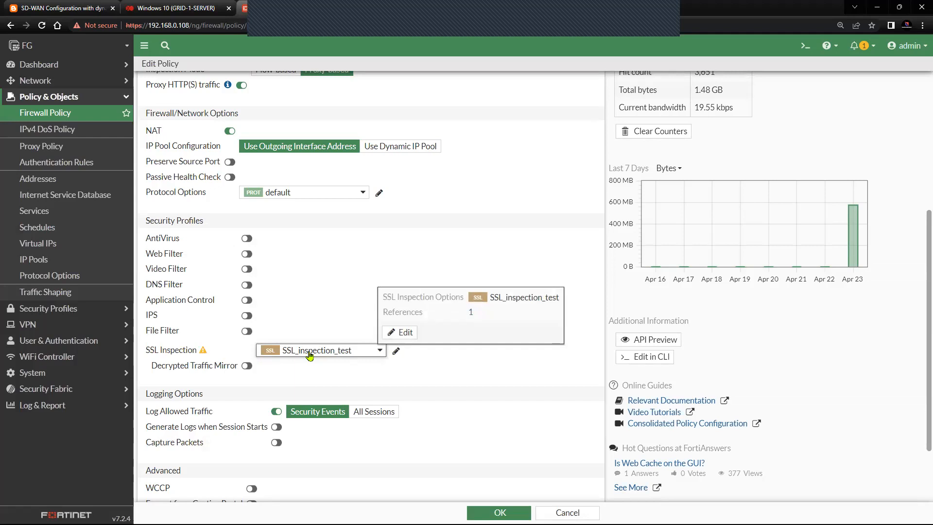
pyautogui.scroll(-2, 425, 399)
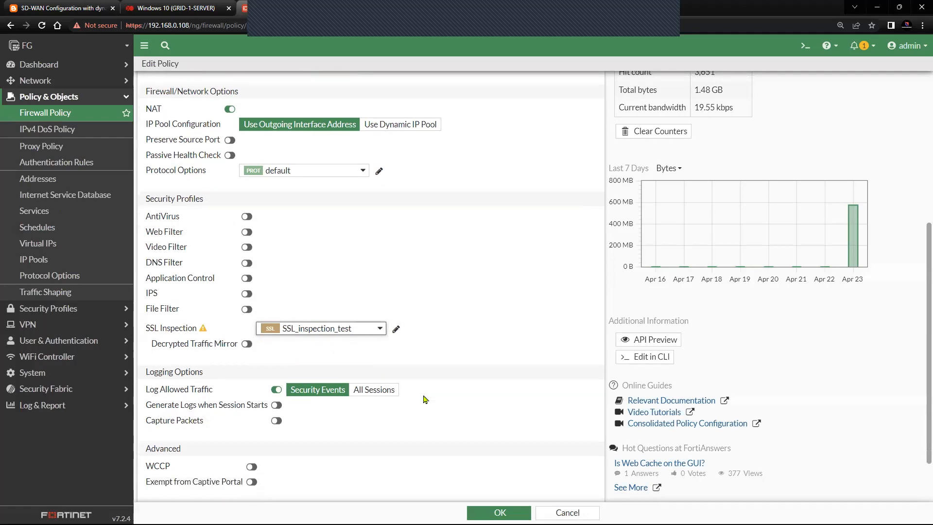
pyautogui.click(499, 512)
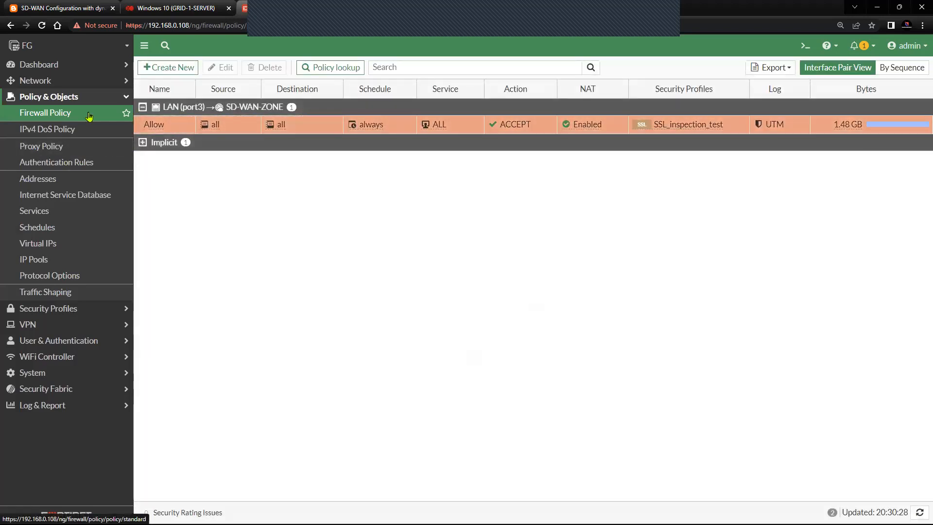
# Step: Open the allow proxy policy and review its name, Transparent Web proxy type and incoming interface
pyautogui.click(68, 151)
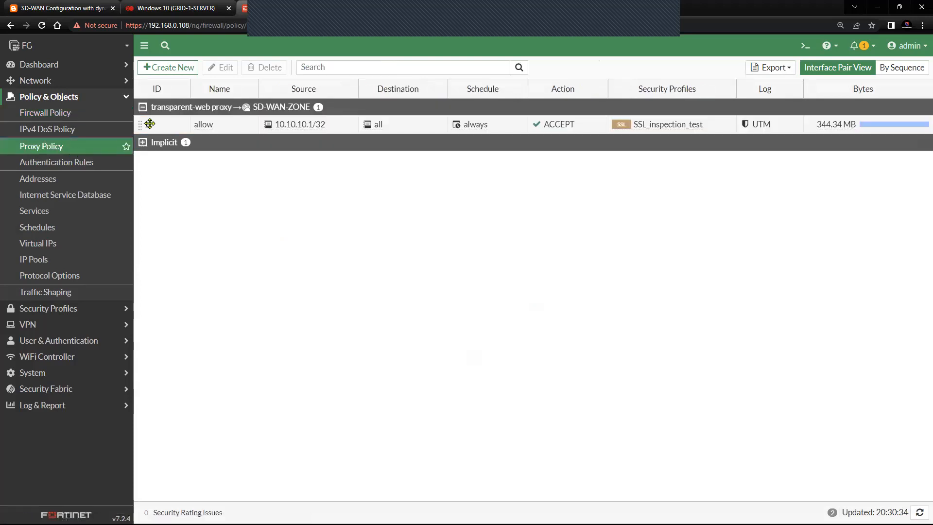
pyautogui.click(169, 125)
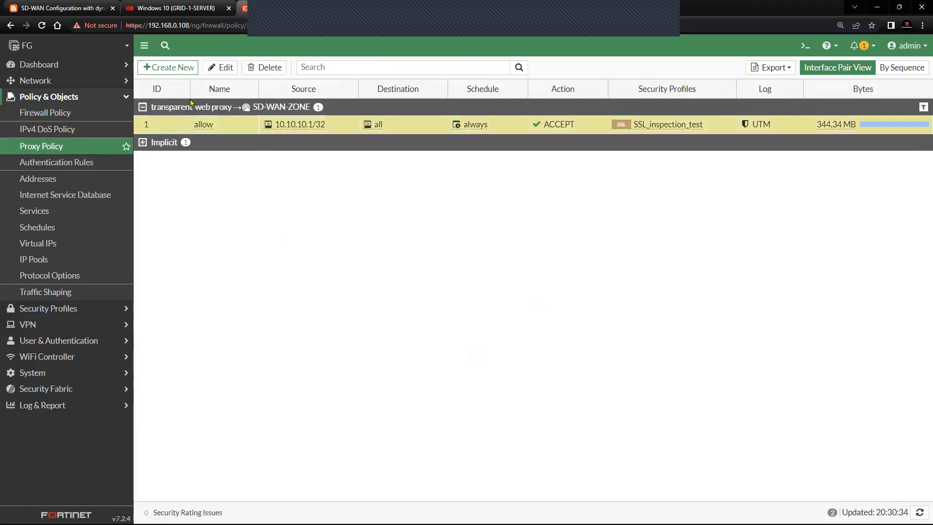
pyautogui.click(213, 69)
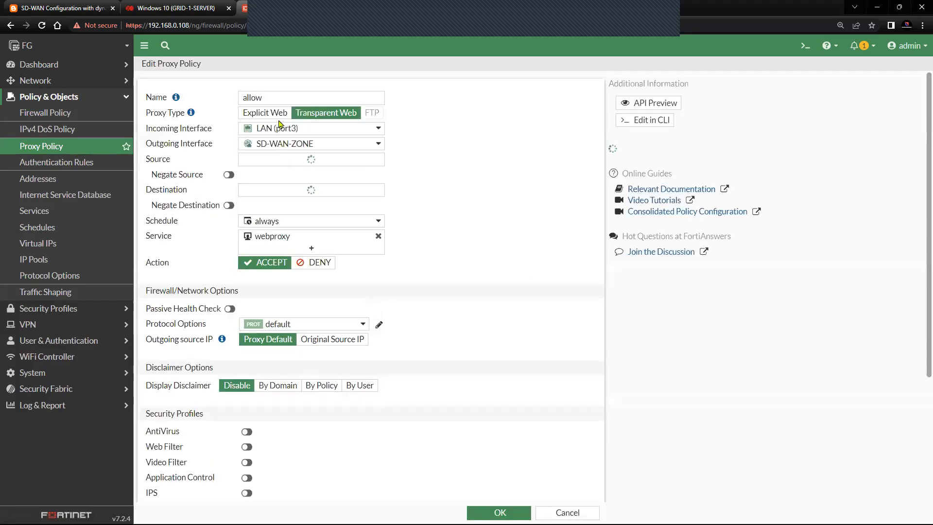
pyautogui.moveTo(277, 97); pyautogui.dragTo(230, 102)
pyautogui.moveTo(145, 117); pyautogui.dragTo(185, 118)
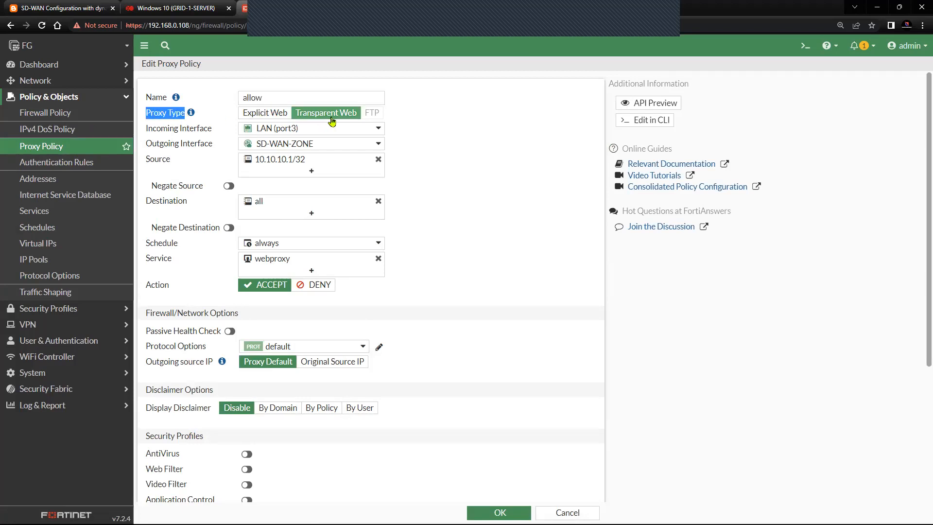
pyautogui.moveTo(216, 131); pyautogui.dragTo(147, 131)
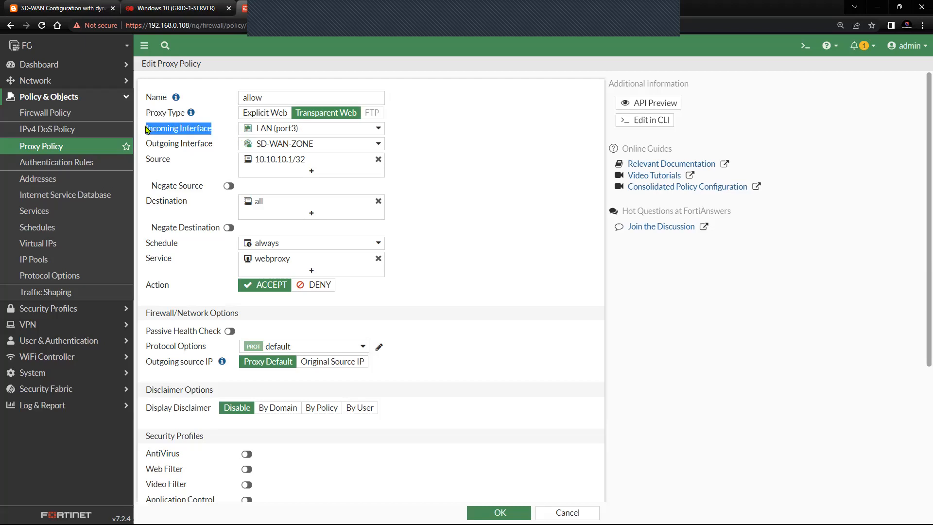
# Step: Compare the policy's Source setting with the SD-WAN diagram and the Windows 10 client console
pyautogui.click(79, 7)
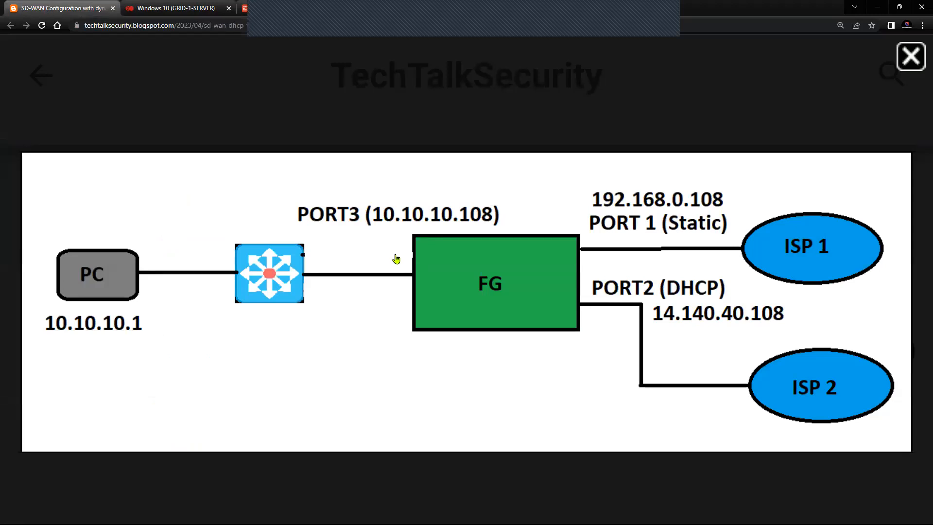
pyautogui.click(199, 9)
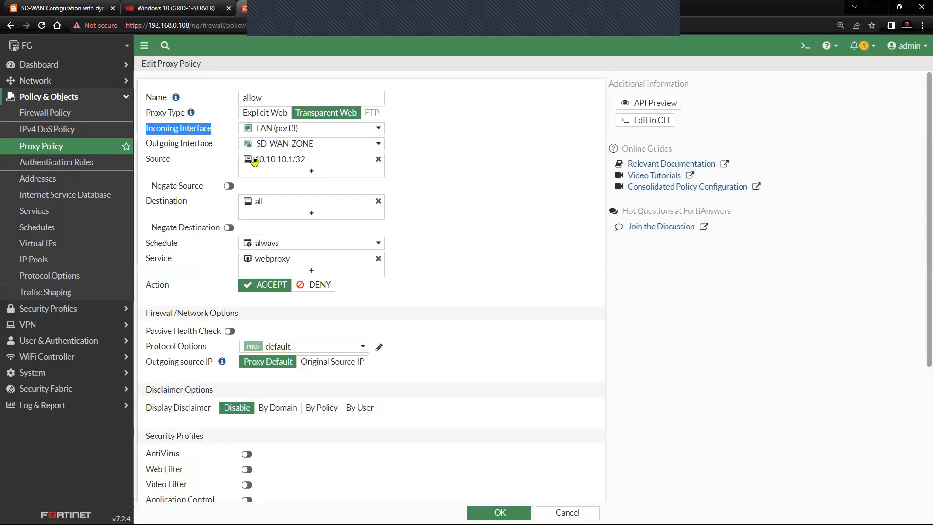
pyautogui.moveTo(256, 160)
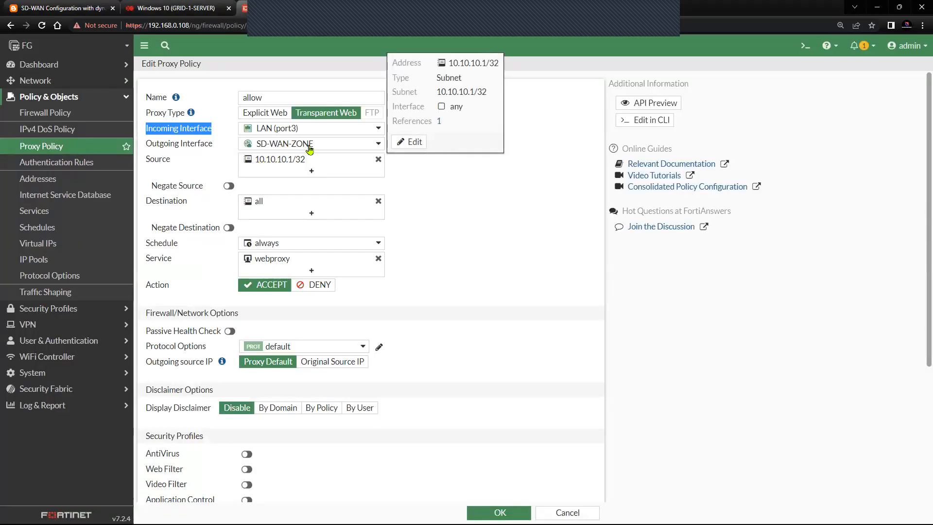
pyautogui.moveTo(311, 148)
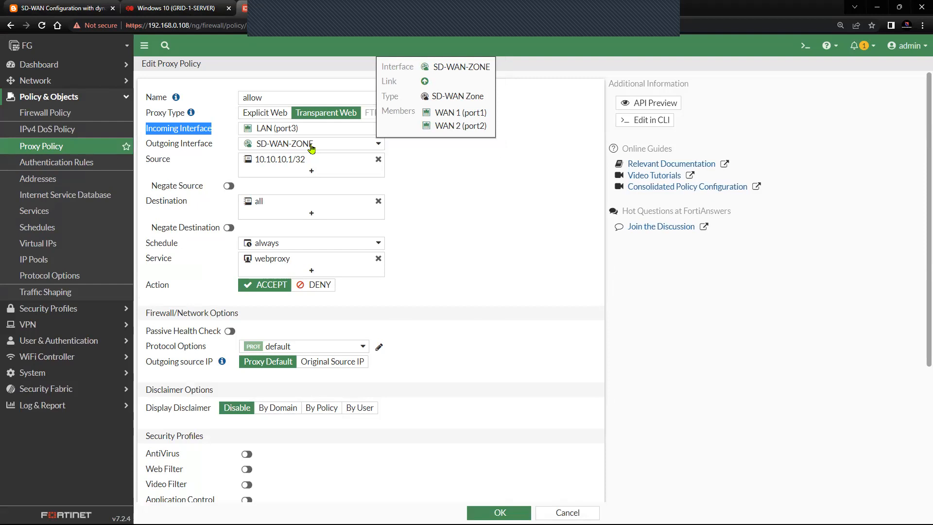
pyautogui.moveTo(196, 165); pyautogui.dragTo(145, 165)
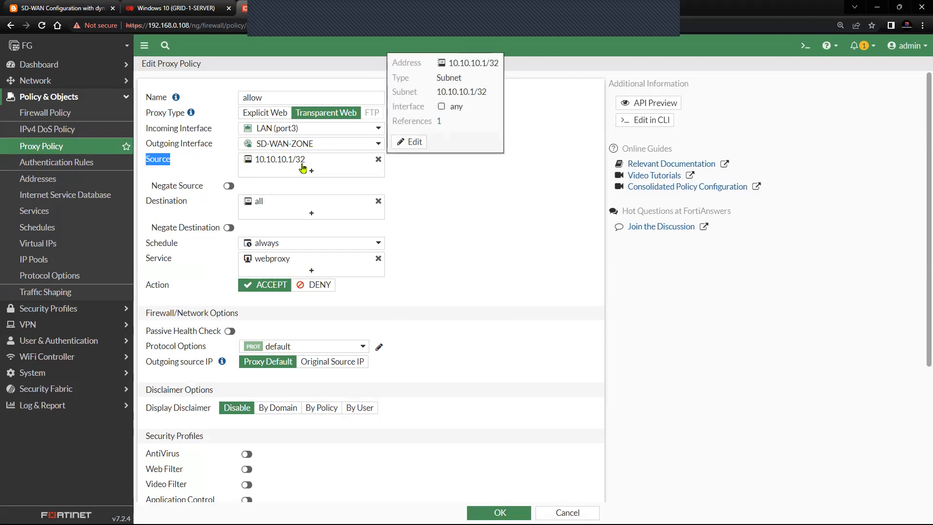
pyautogui.click(172, 14)
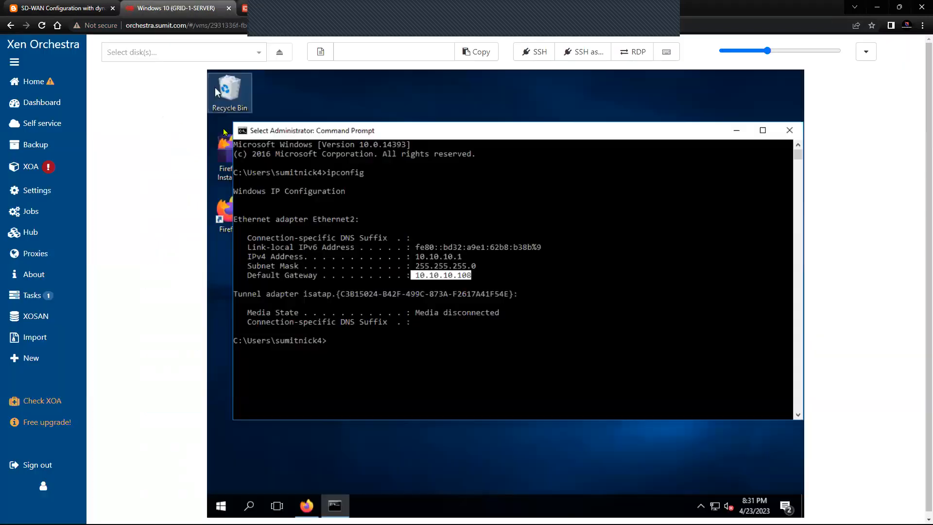
# Step: Highlight the client's IPv4 address 10.10.10.1 in ipconfig output, then return to the FortiGate proxy policy
pyautogui.click(455, 266)
pyautogui.moveTo(417, 257); pyautogui.dragTo(462, 257)
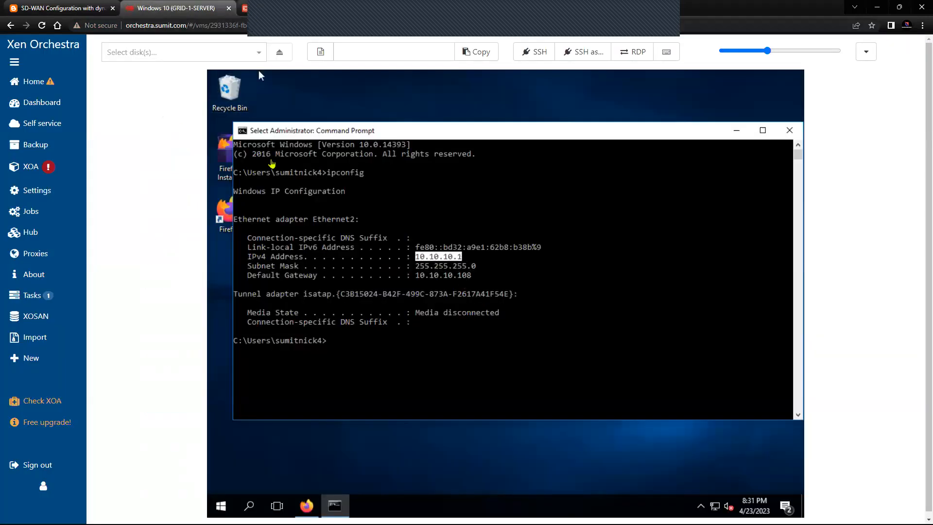
pyautogui.click(250, 8)
pyautogui.moveTo(317, 206)
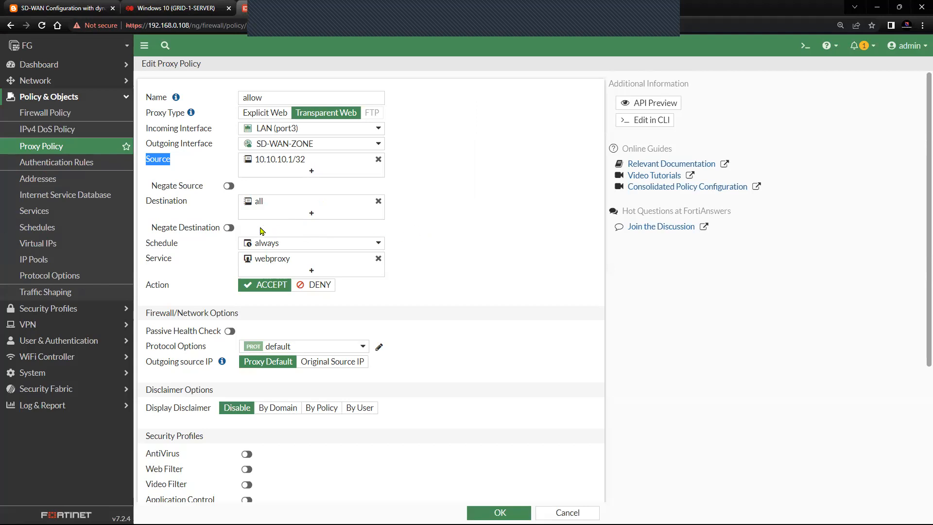
# Step: Review the proxy policy's protocol options, Outgoing source IP, Display Disclaimer and Security Profiles settings
pyautogui.scroll(-2, 265, 228)
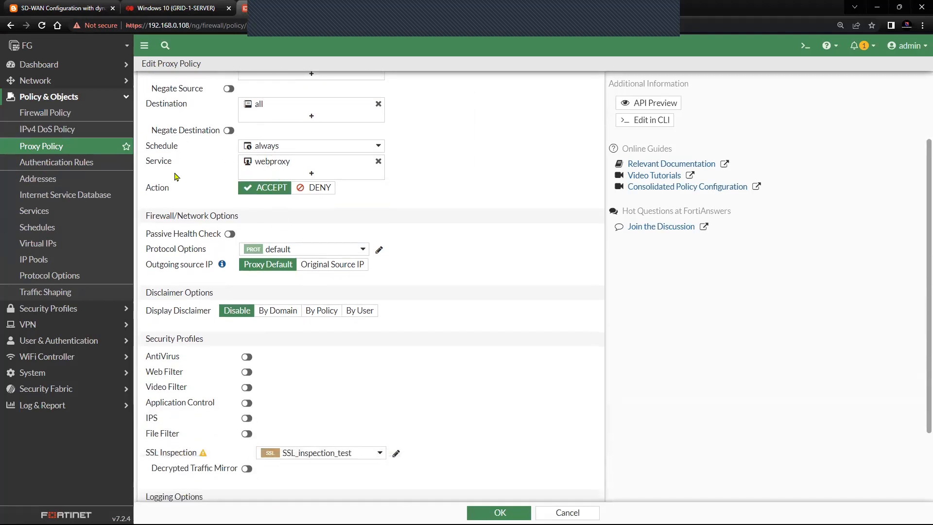
pyautogui.moveTo(262, 167)
pyautogui.scroll(-1, 176, 277)
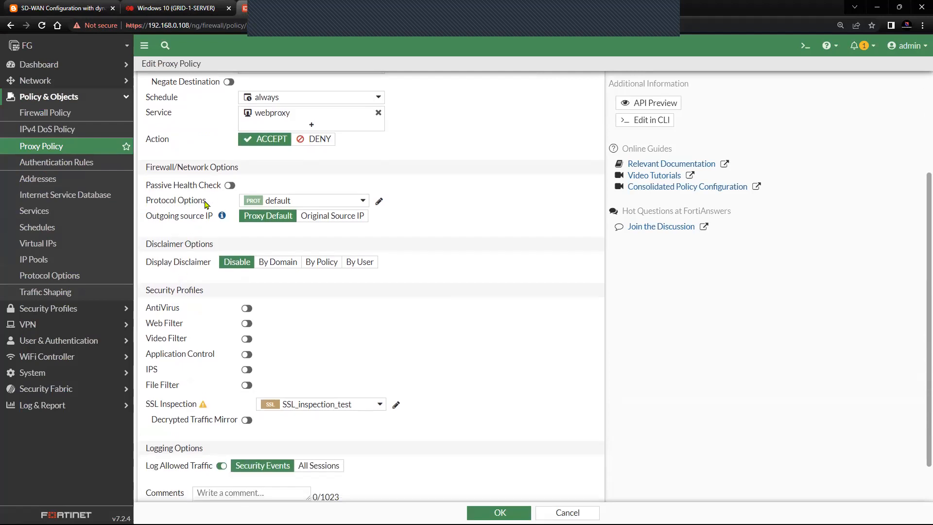
pyautogui.click(298, 206)
pyautogui.click(421, 212)
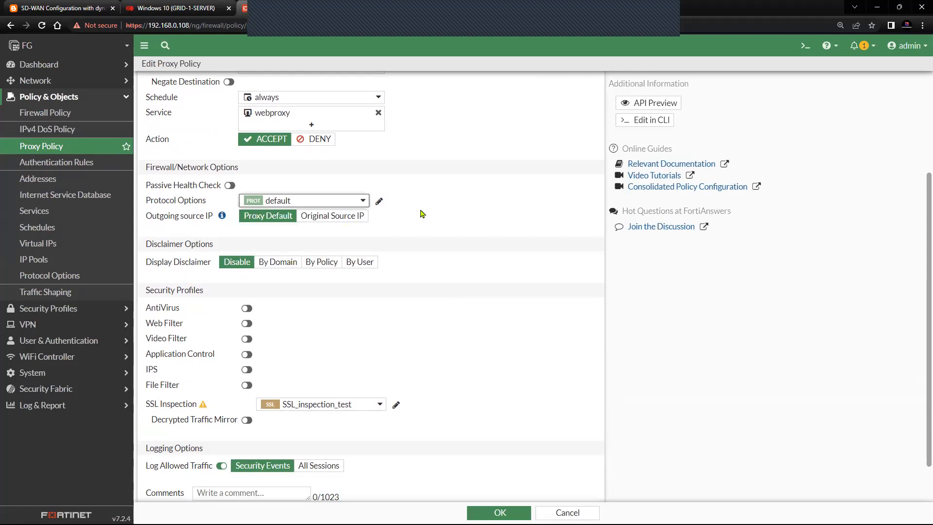
pyautogui.moveTo(270, 203)
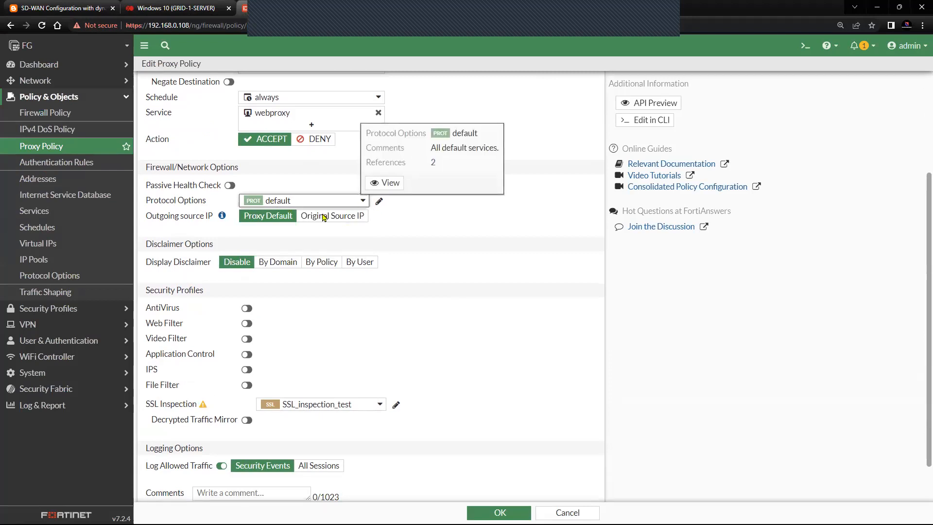
pyautogui.tripleClick(187, 217)
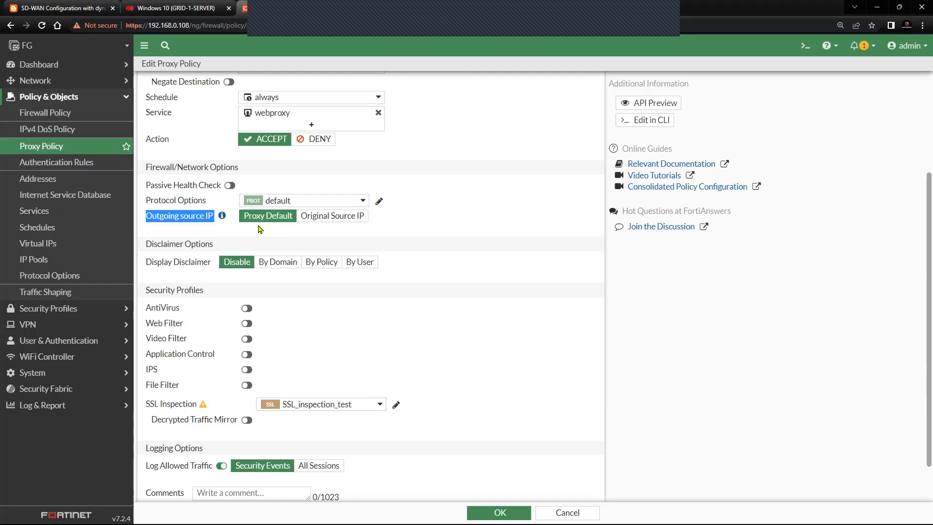
pyautogui.scroll(-1, 258, 231)
pyautogui.moveTo(212, 218); pyautogui.dragTo(145, 215)
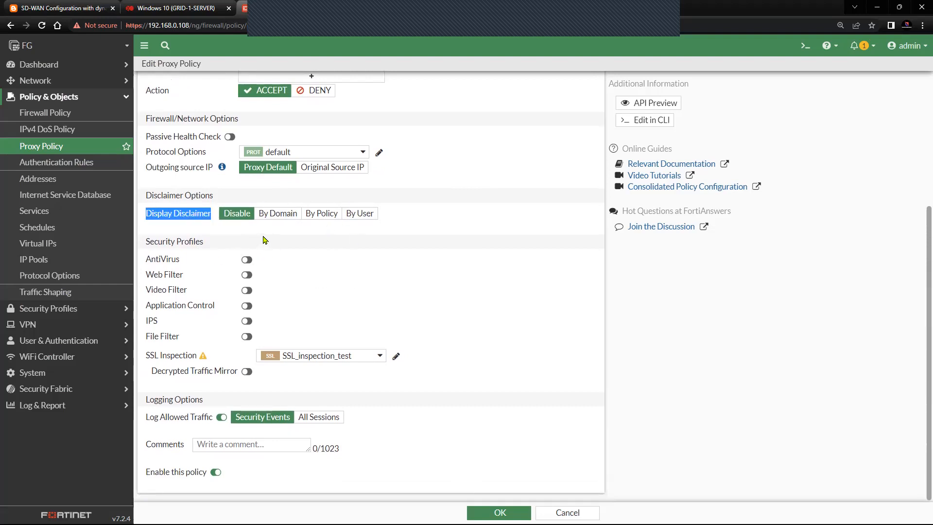
pyautogui.moveTo(213, 243); pyautogui.dragTo(150, 244)
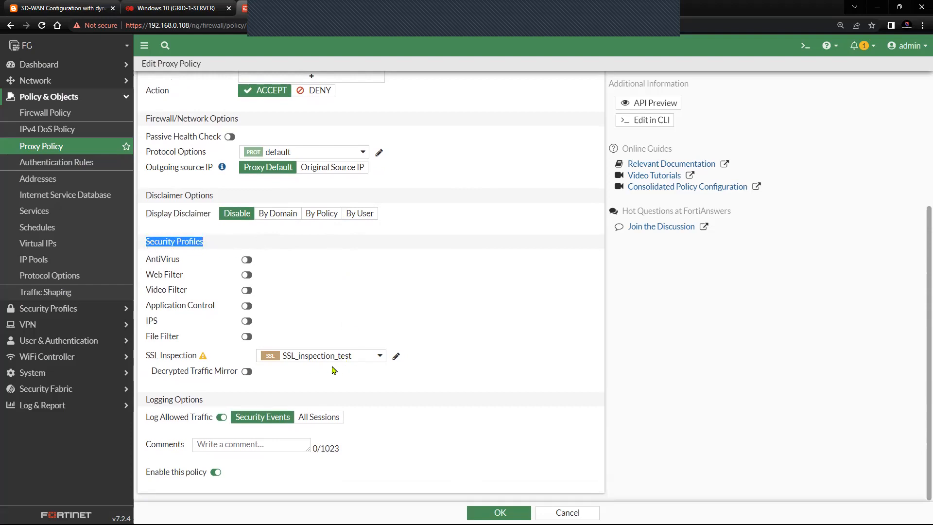
# Step: Keep SSL_inspection_test as the SSL inspection profile and save the allow proxy policy
pyautogui.click(351, 356)
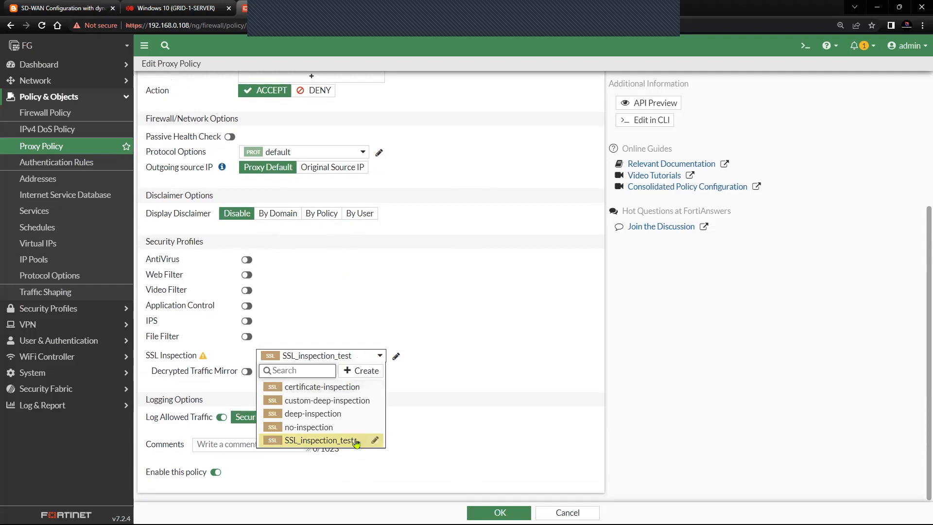
pyautogui.moveTo(352, 444)
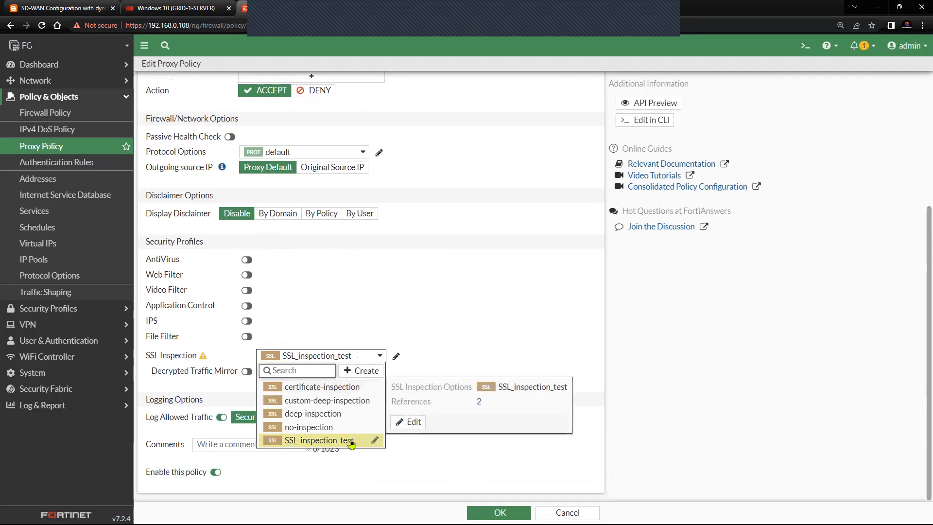
pyautogui.click(351, 443)
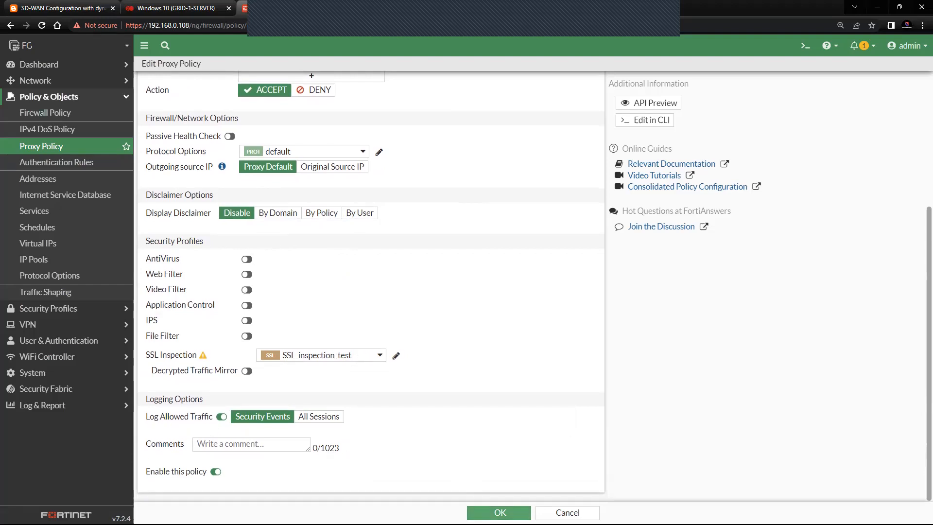
pyautogui.click(499, 513)
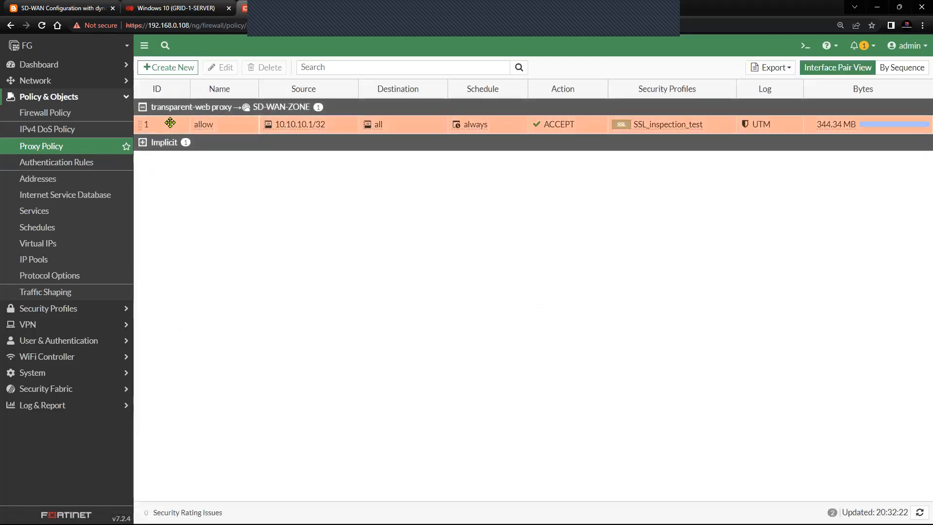
pyautogui.click(161, 130)
# Step: Reopen the allow proxy policy and check its Outgoing source IP is Proxy Default
pyautogui.click(216, 68)
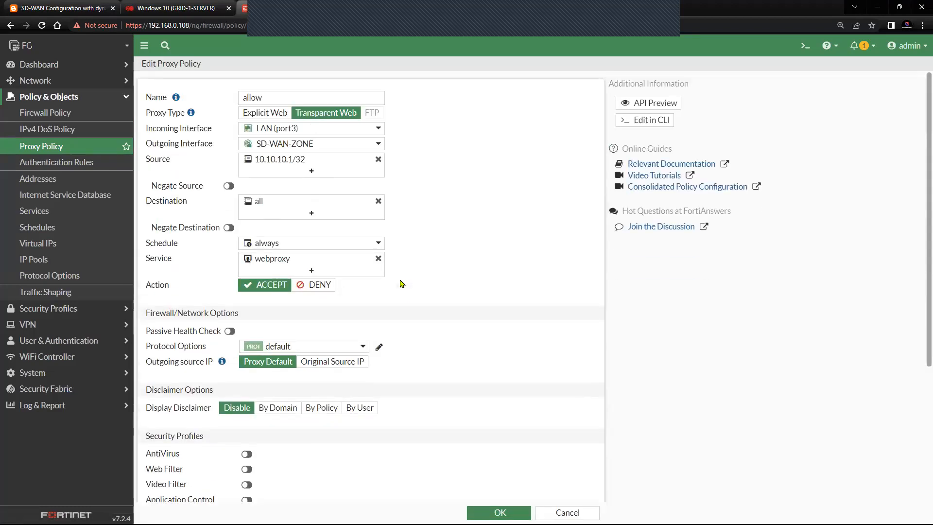
pyautogui.scroll(-1, 402, 283)
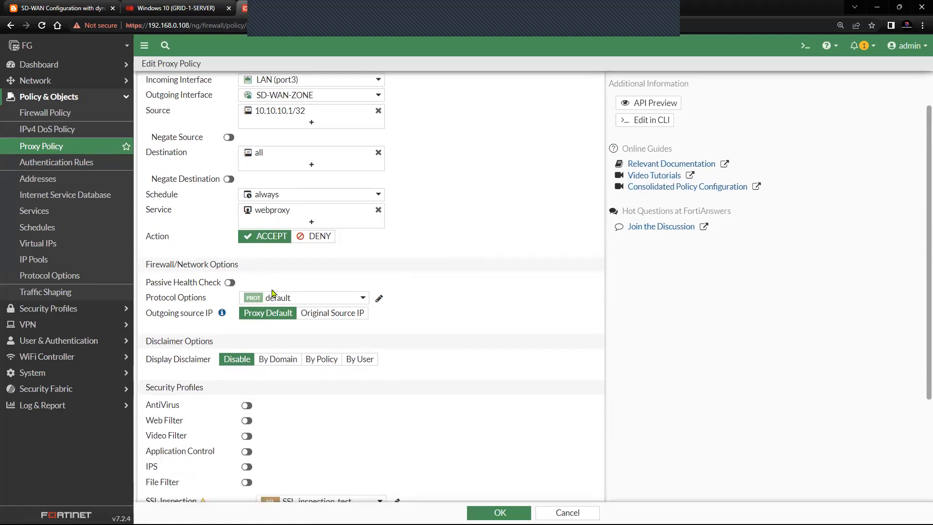
pyautogui.moveTo(147, 317); pyautogui.dragTo(211, 321)
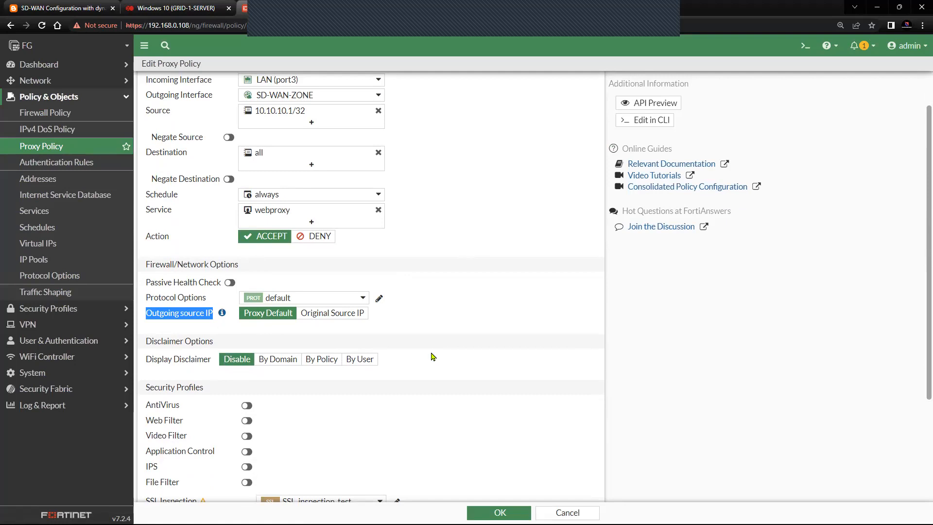
pyautogui.scroll(1, 432, 357)
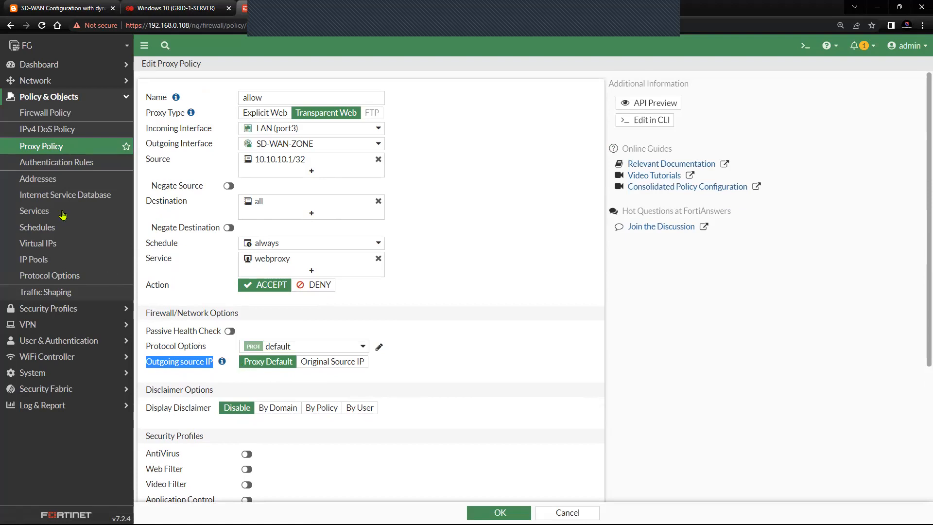
pyautogui.click(71, 81)
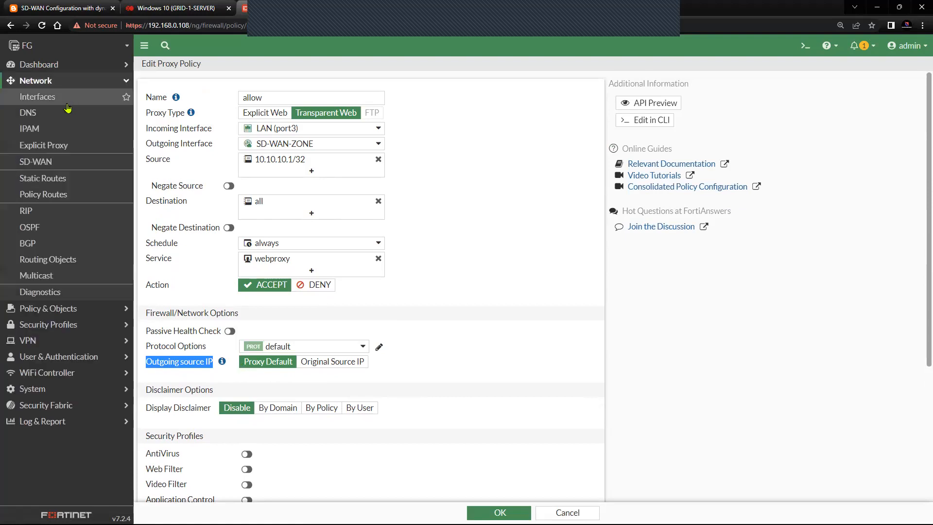
# Step: Check the Outgoing IP setting on the Network > Explicit Proxy page
pyautogui.click(92, 145)
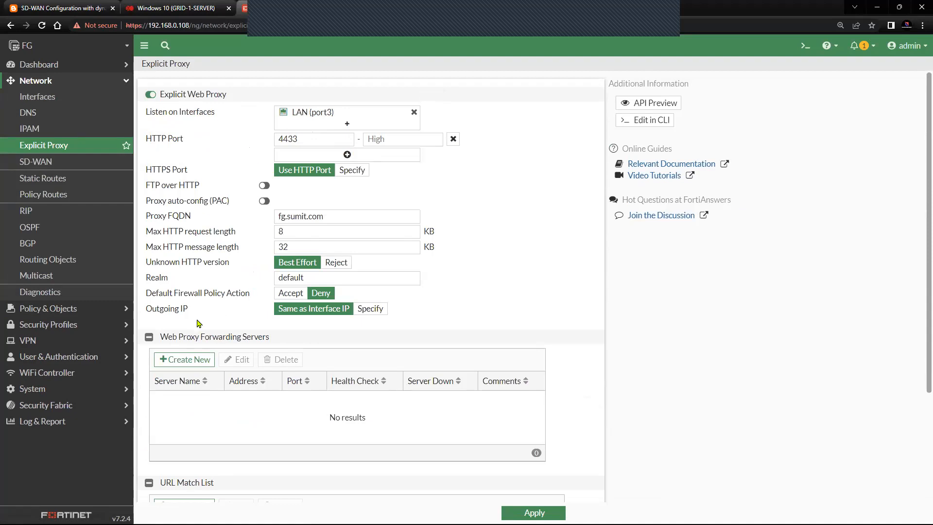
pyautogui.moveTo(189, 310); pyautogui.dragTo(152, 312)
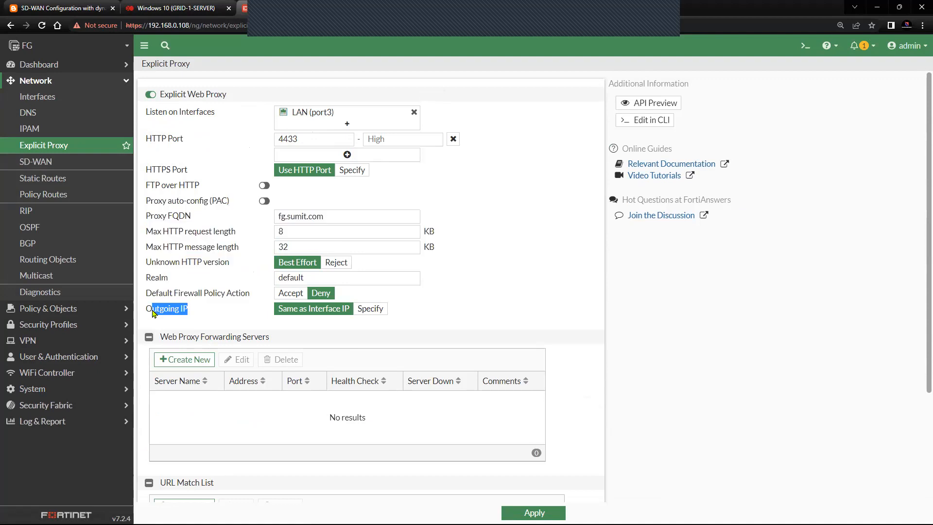
pyautogui.click(491, 317)
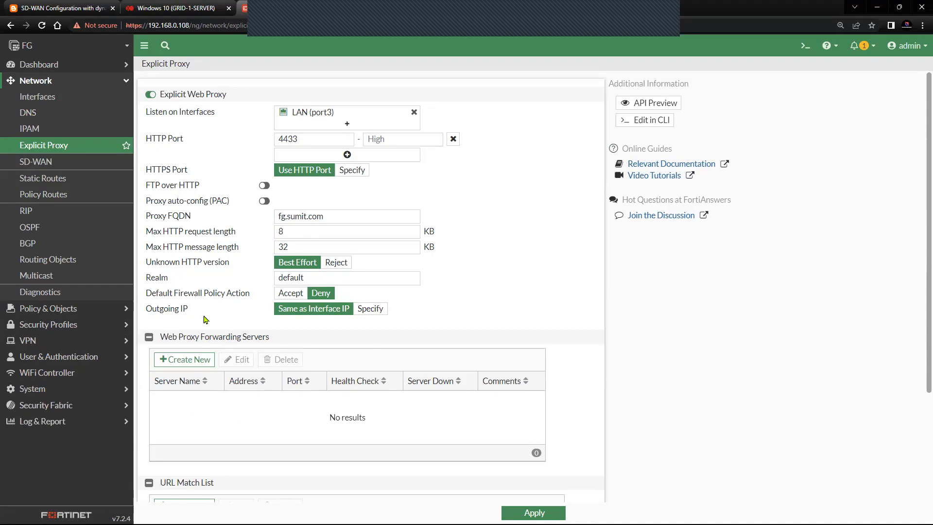
pyautogui.moveTo(192, 316); pyautogui.dragTo(145, 312)
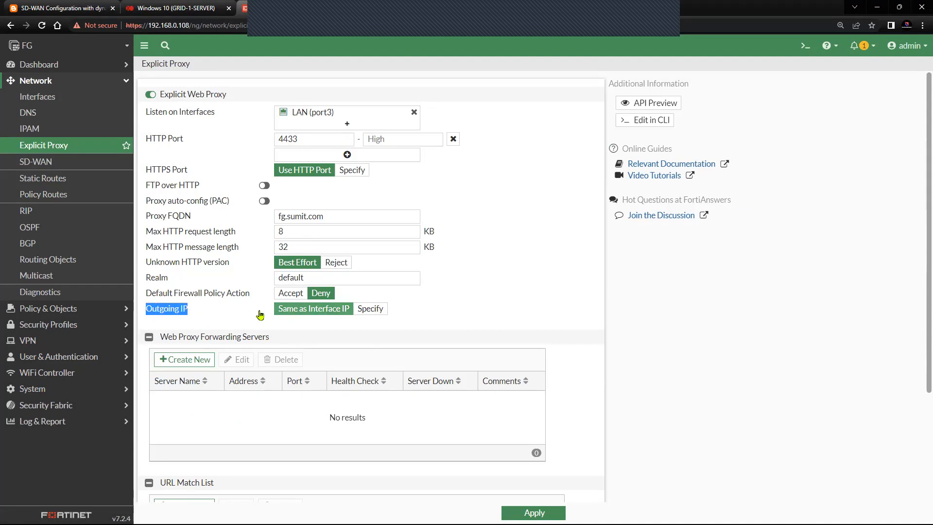
# Step: Go back to Policy & Objects > Proxy Policy and open the allow policy for editing
pyautogui.click(60, 82)
pyautogui.click(62, 97)
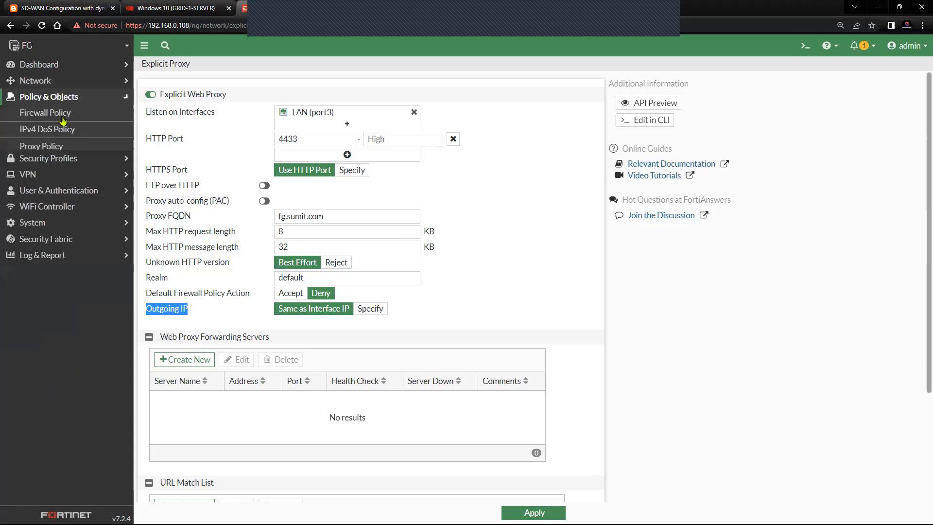
pyautogui.click(61, 151)
pyautogui.click(166, 124)
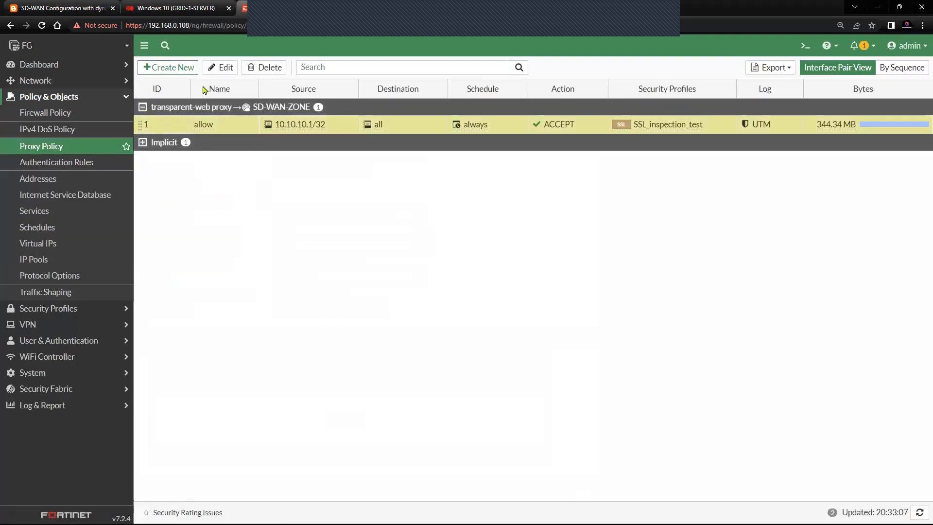
pyautogui.click(215, 68)
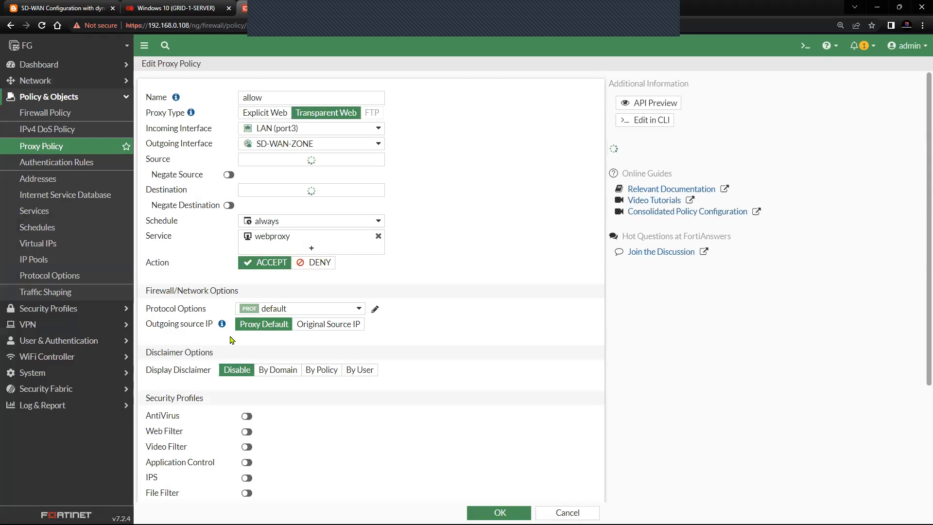
pyautogui.moveTo(222, 364)
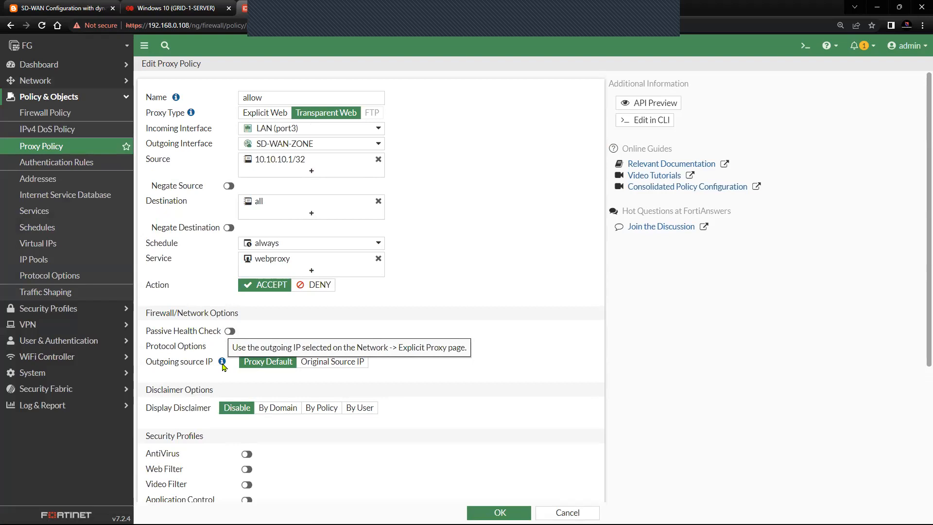
pyautogui.scroll(-4, 381, 410)
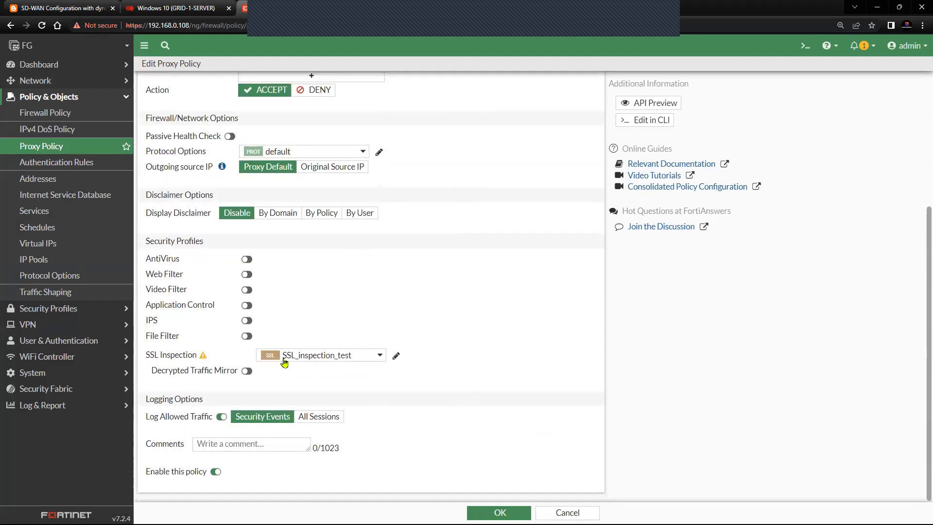
pyautogui.click(486, 512)
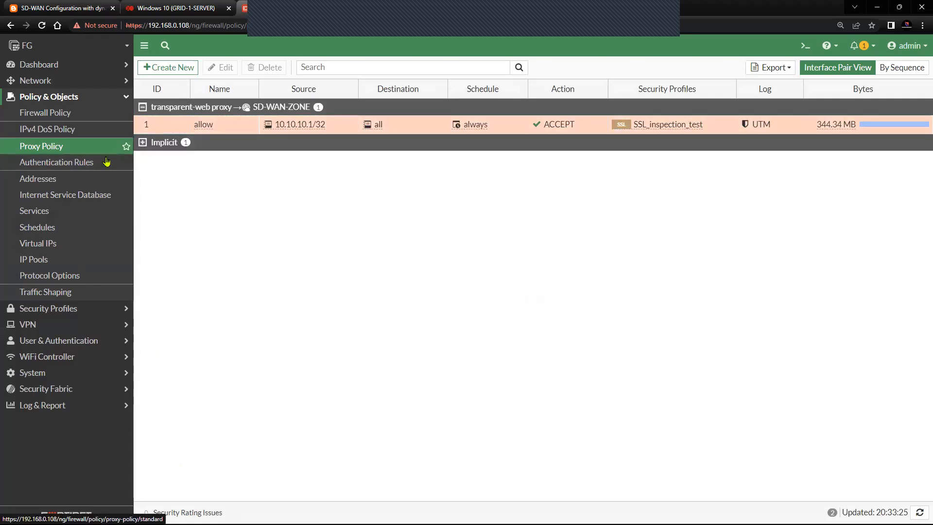
# Step: Refresh the proxy policies, then show the Firewall Policy list with Allow using SSL_inspection_test
pyautogui.click(78, 148)
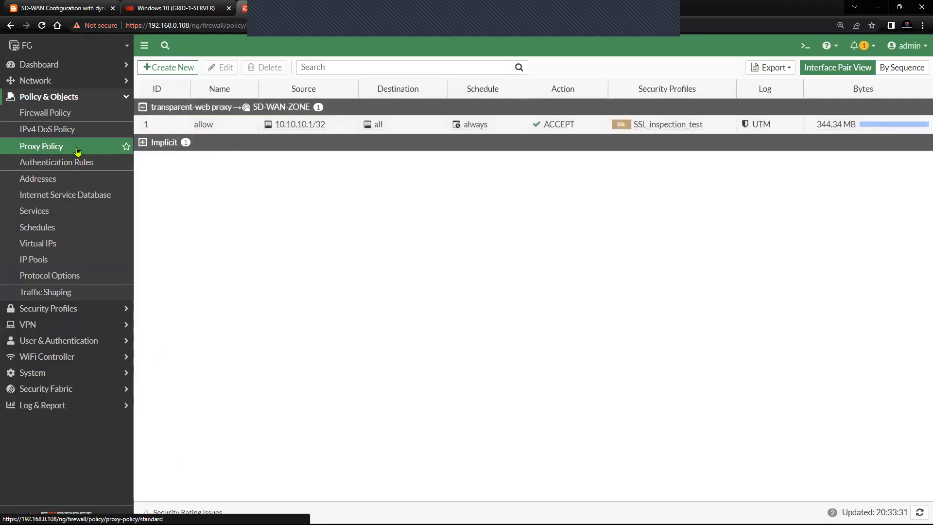
pyautogui.click(67, 119)
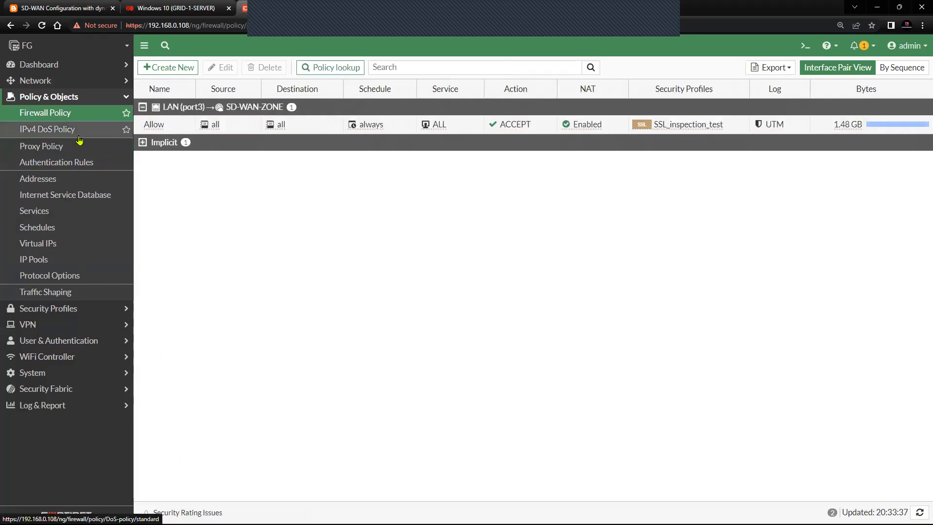
pyautogui.click(83, 81)
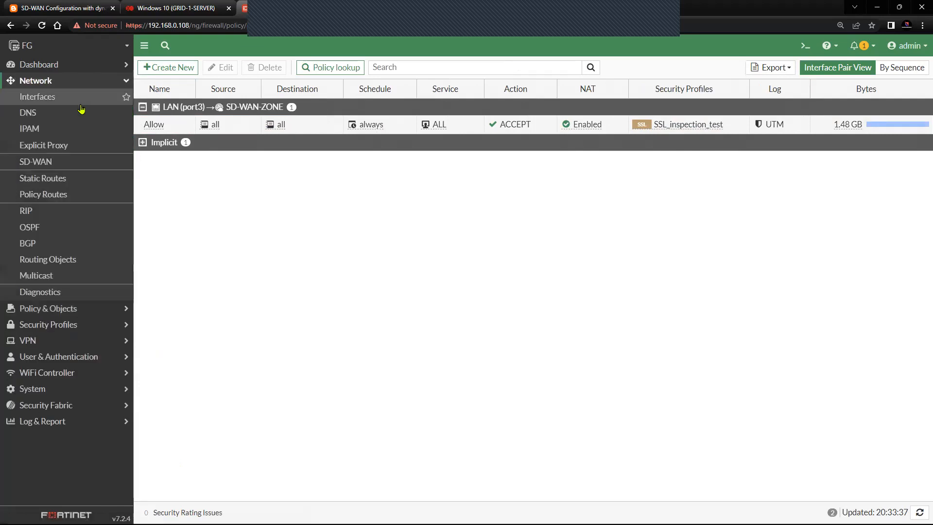
# Step: Open the 0.0.0.0/0 default static route for review and confirm it with OK
pyautogui.click(69, 194)
pyautogui.click(67, 179)
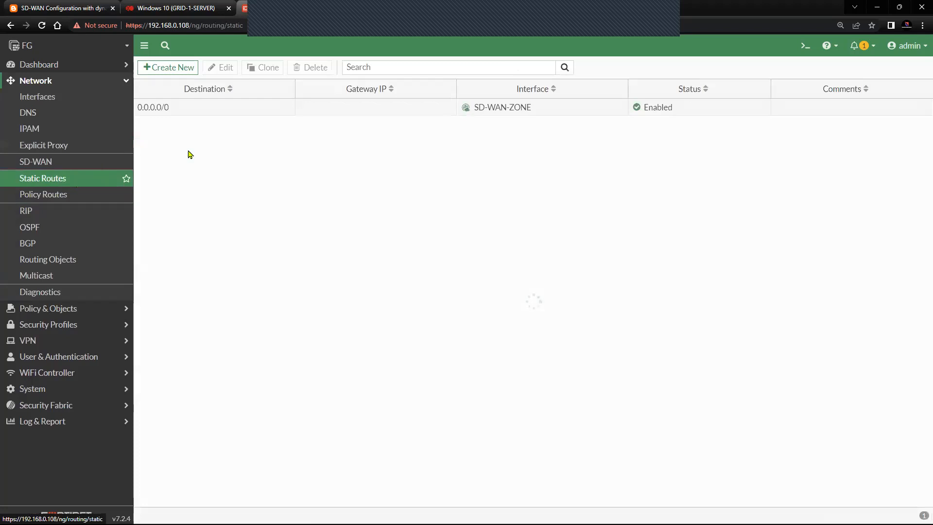
pyautogui.click(183, 109)
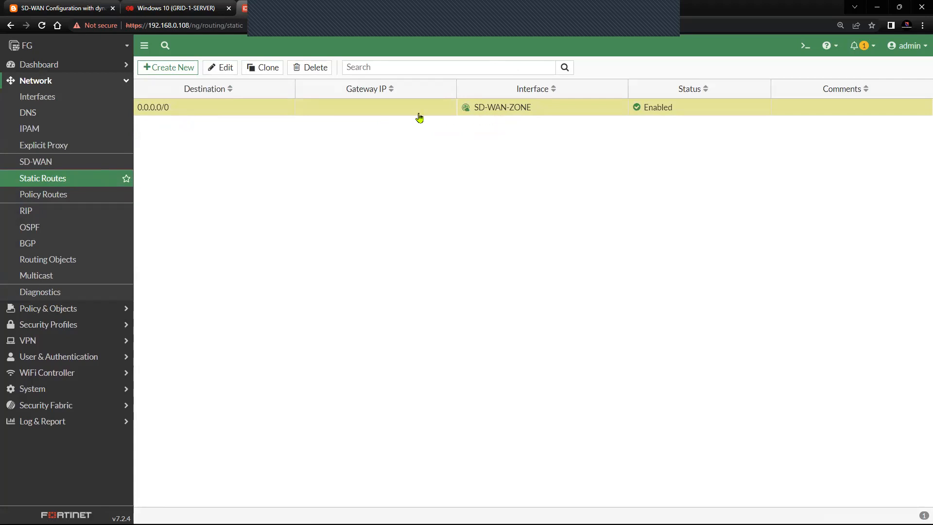
pyautogui.click(221, 68)
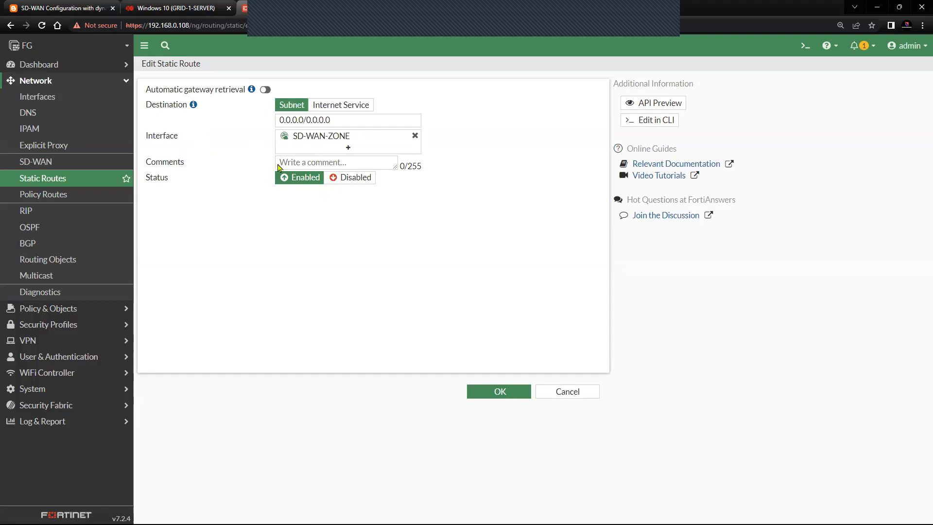
pyautogui.click(500, 391)
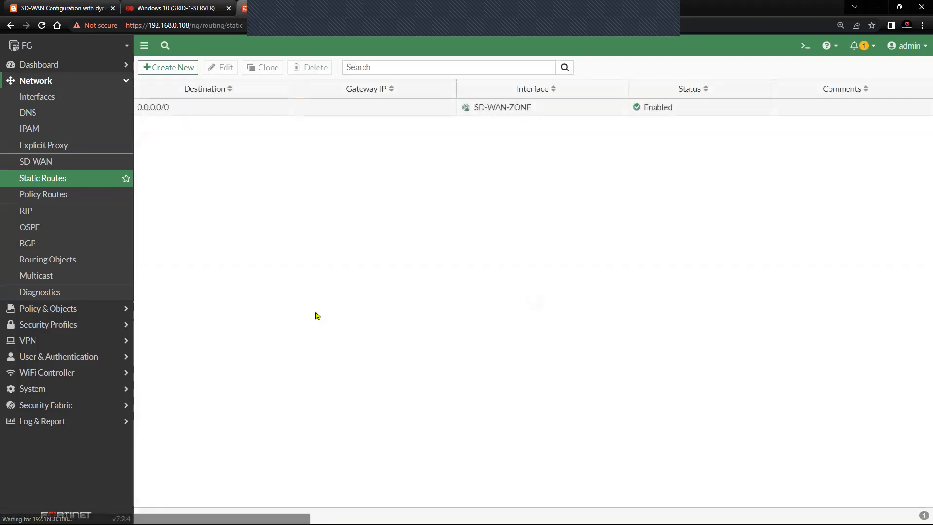
# Step: Show the Firewall Policy list, where the LAN to SD-WAN-ZONE policy uses SSL_inspection_test
pyautogui.click(85, 86)
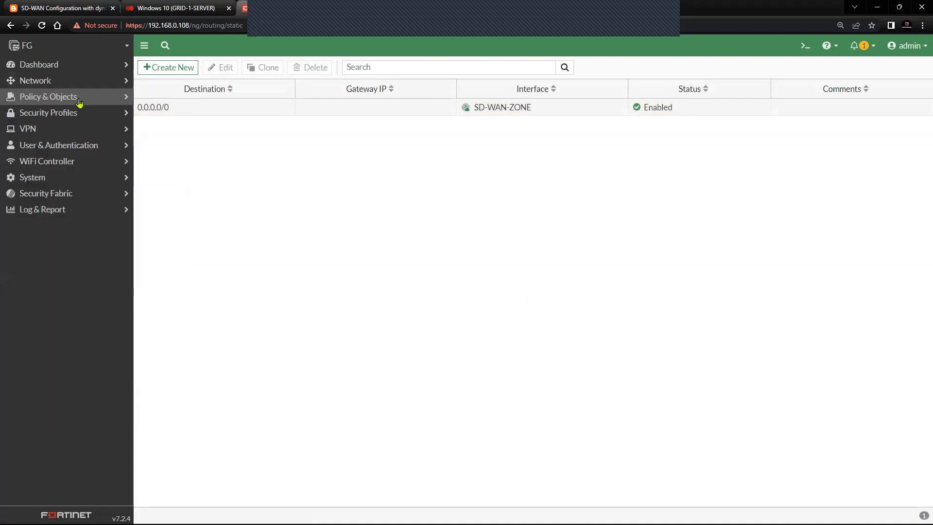
pyautogui.click(84, 99)
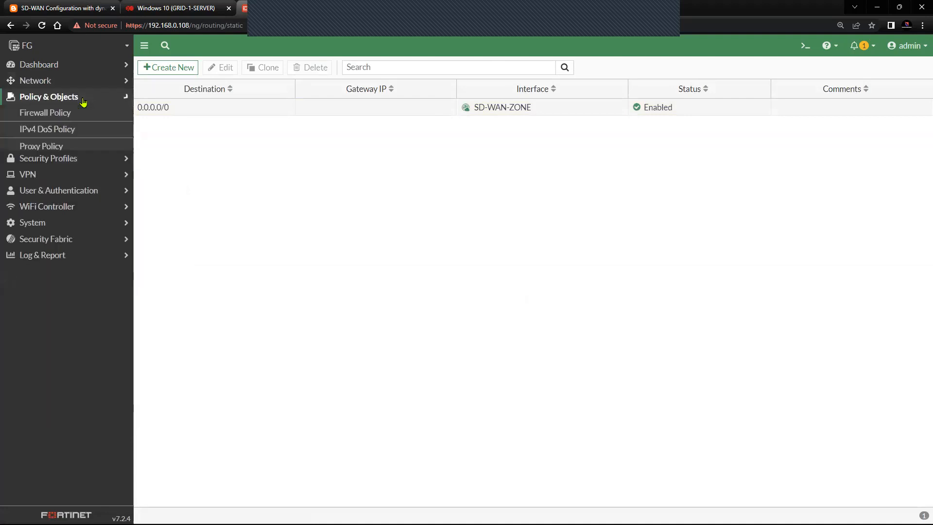
pyautogui.click(86, 118)
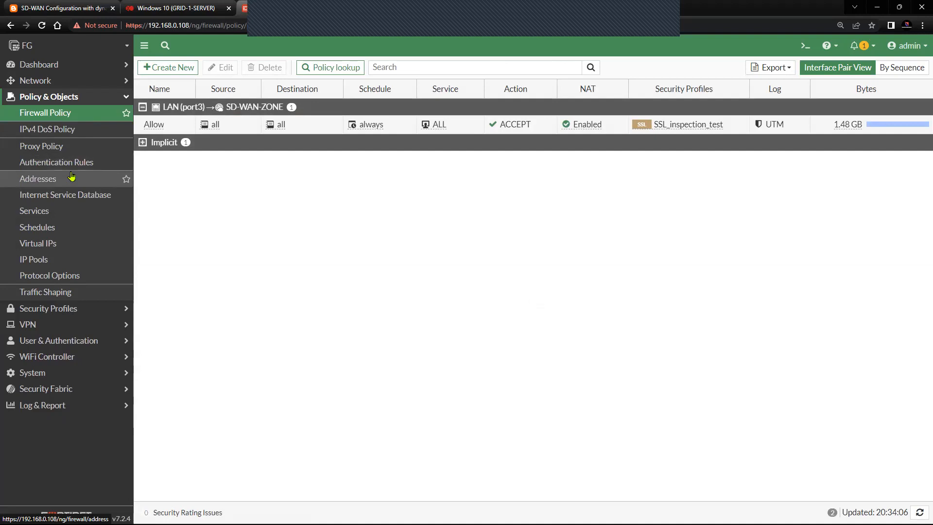
# Step: Review the proxy policy using SSL_inspection_test, then switch to the Windows 10 VM console
pyautogui.click(74, 144)
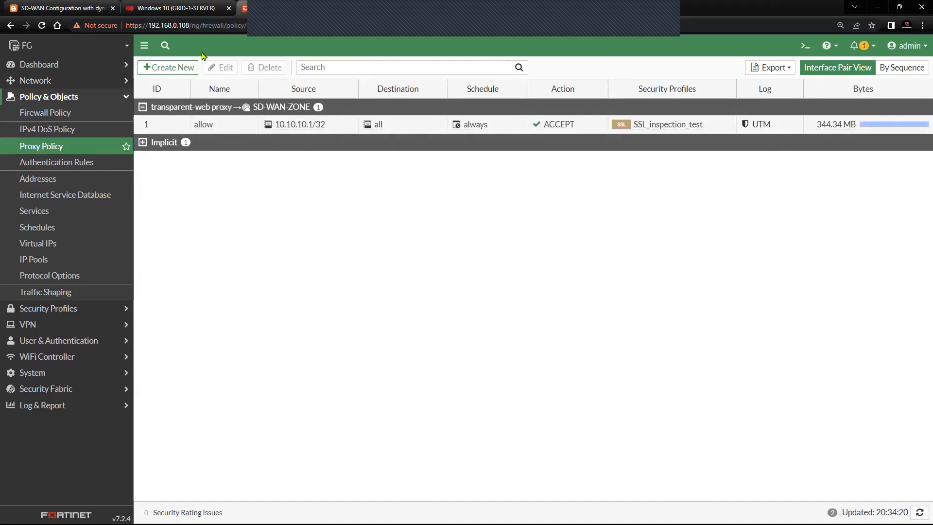
pyautogui.click(187, 9)
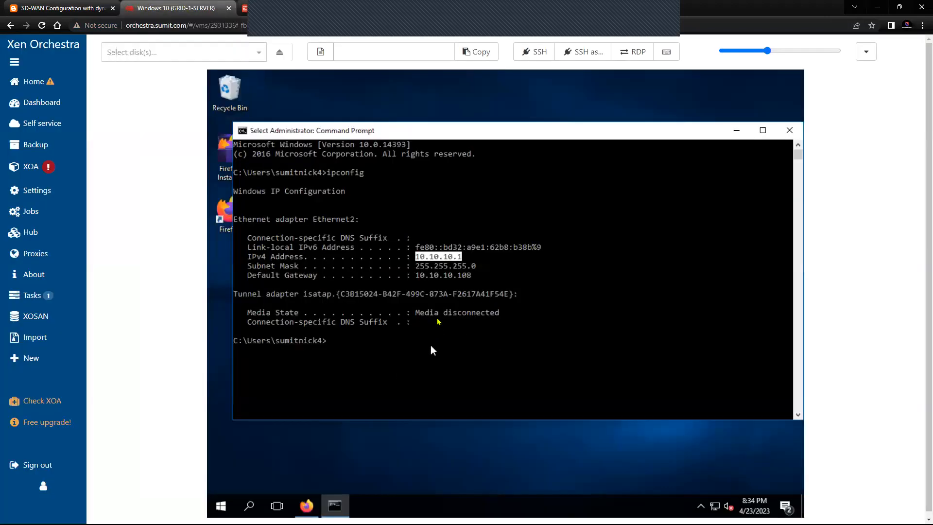
# Step: Show Firefox's Certificate Manager Authorities listing the SUMIT sumit.com CA, then return to FortiGate
pyautogui.click(737, 131)
pyautogui.click(306, 506)
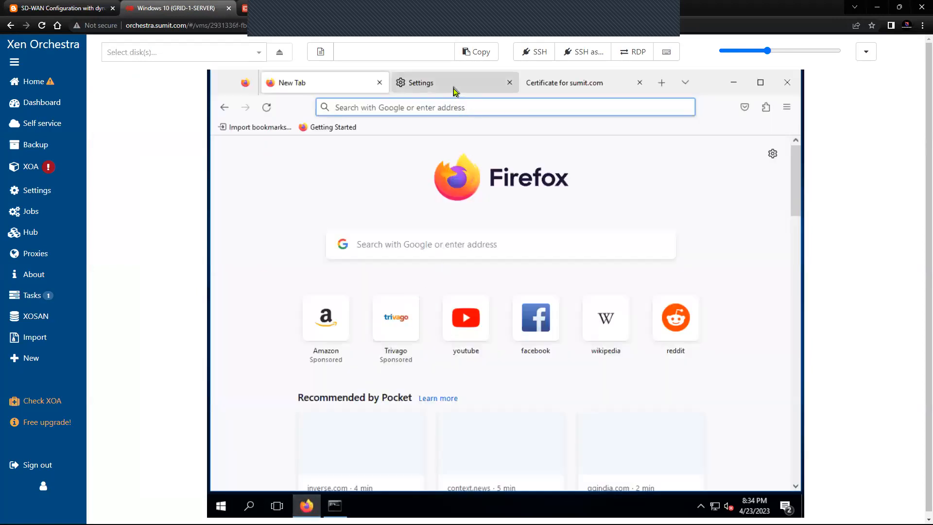
pyautogui.click(455, 90)
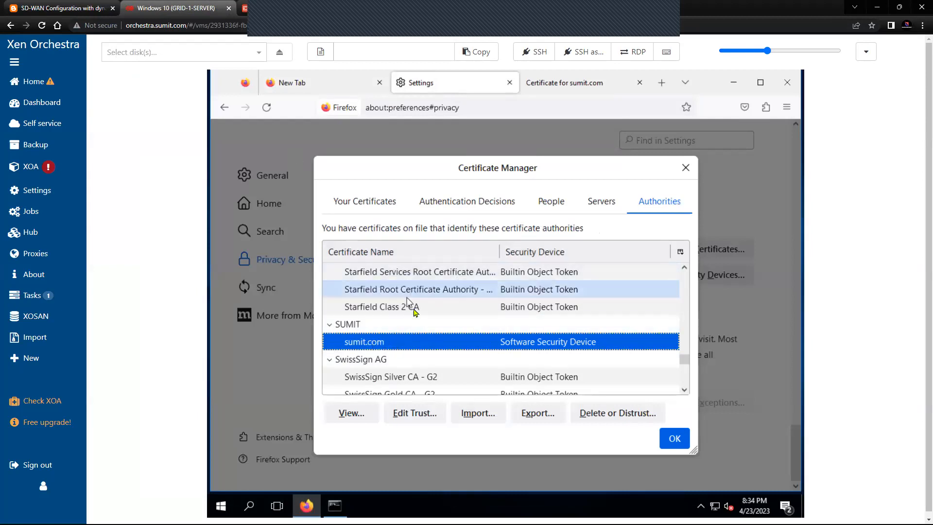
pyautogui.click(245, 10)
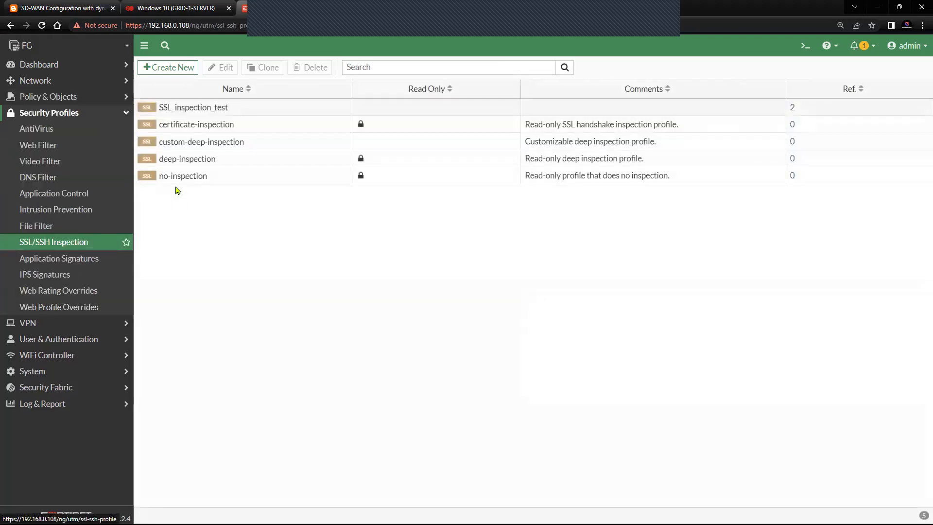
# Step: Inspect the SSL_inspection_test profile's full SSL inspection settings using the CA certificate
pyautogui.click(237, 111)
pyautogui.click(225, 69)
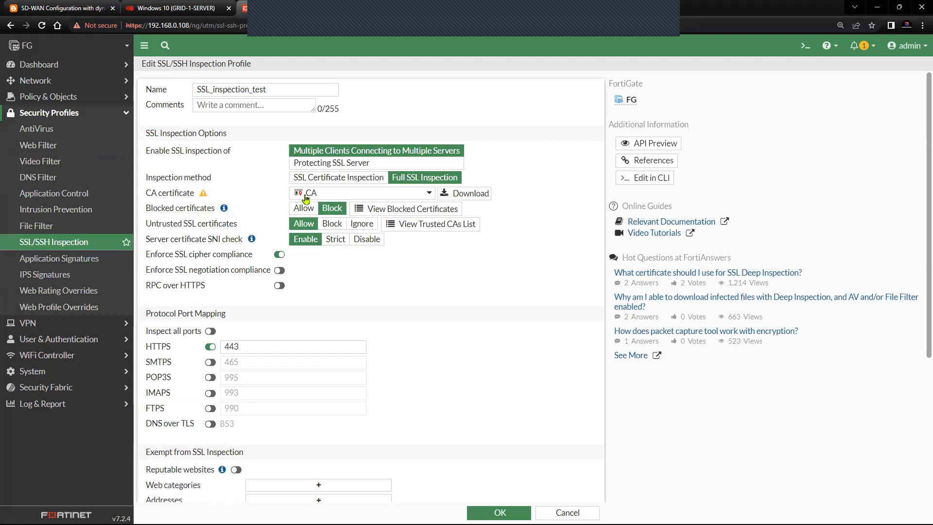
pyautogui.moveTo(308, 198)
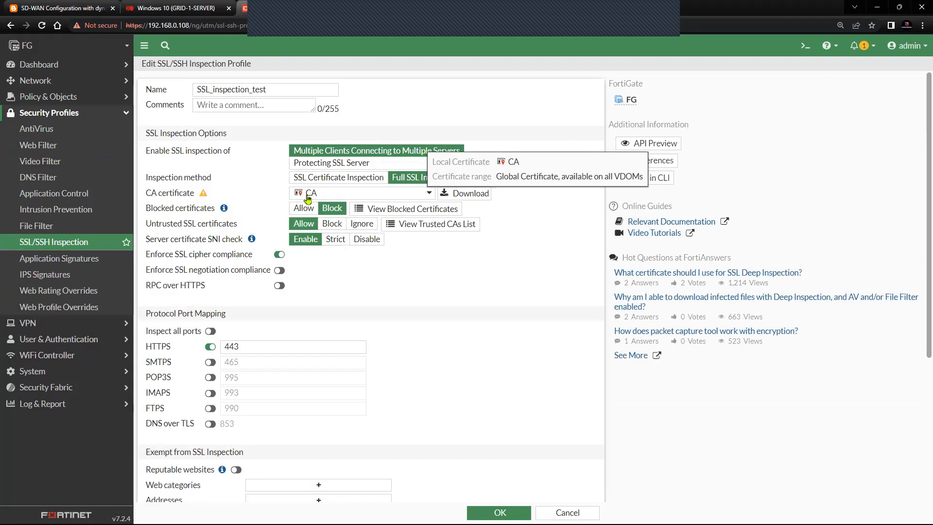
# Step: Go to System > Certificates to see the SUMIT-issued local CA certificate 'CA'
pyautogui.click(104, 116)
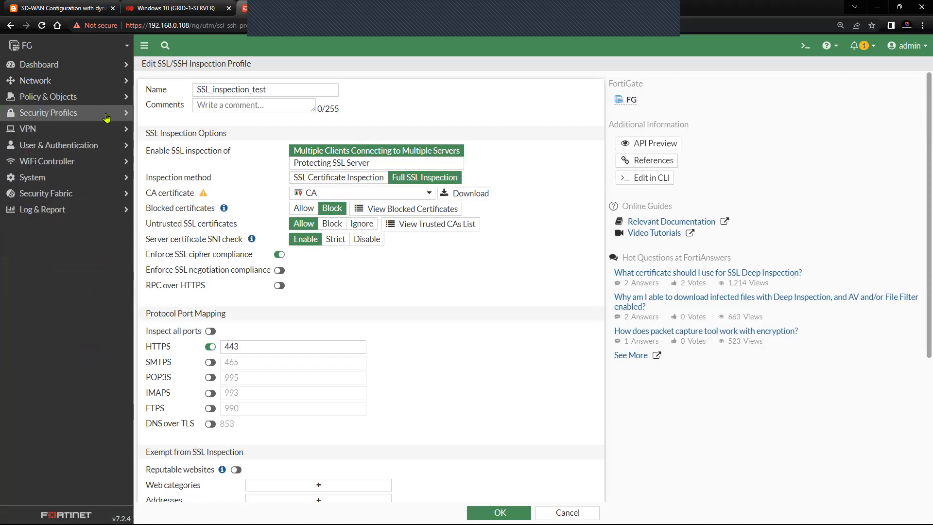
pyautogui.click(70, 177)
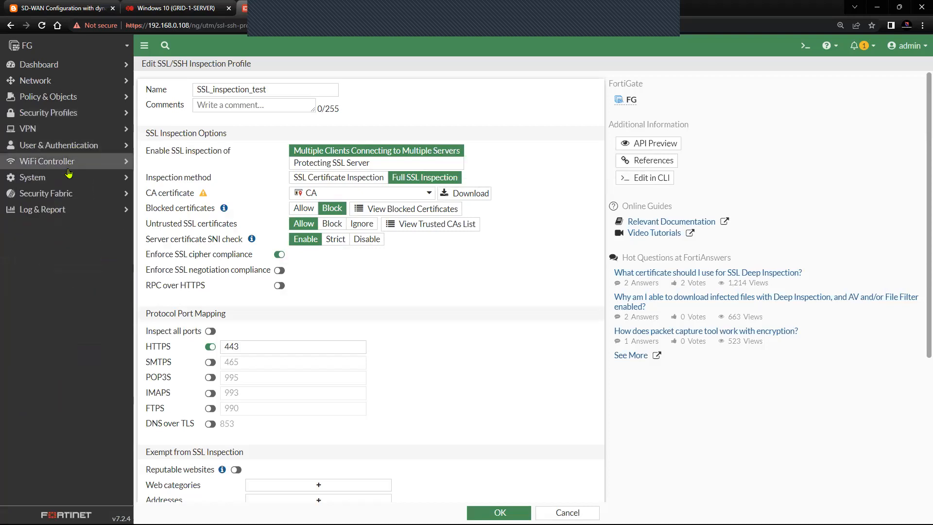
pyautogui.click(65, 339)
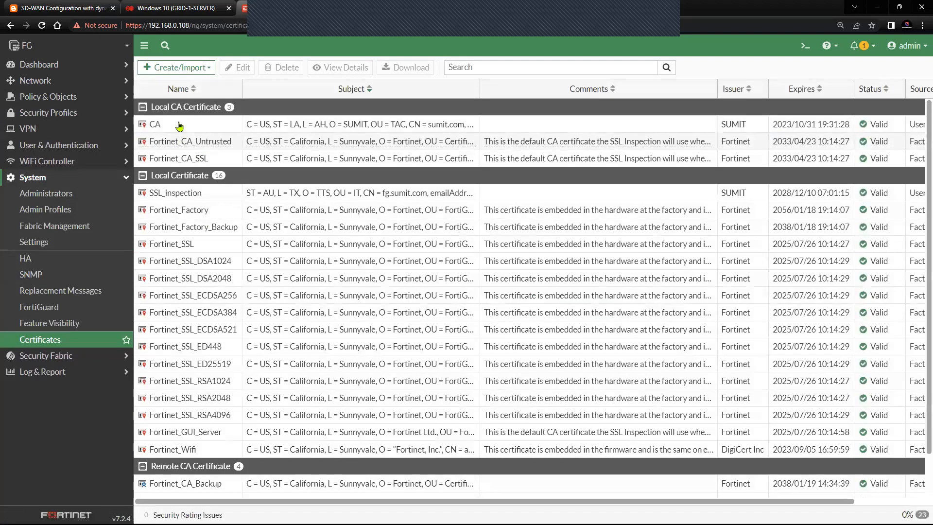
# Step: Confirm the local CA certificate 'CA' lists SUMIT as its issuer
pyautogui.click(321, 127)
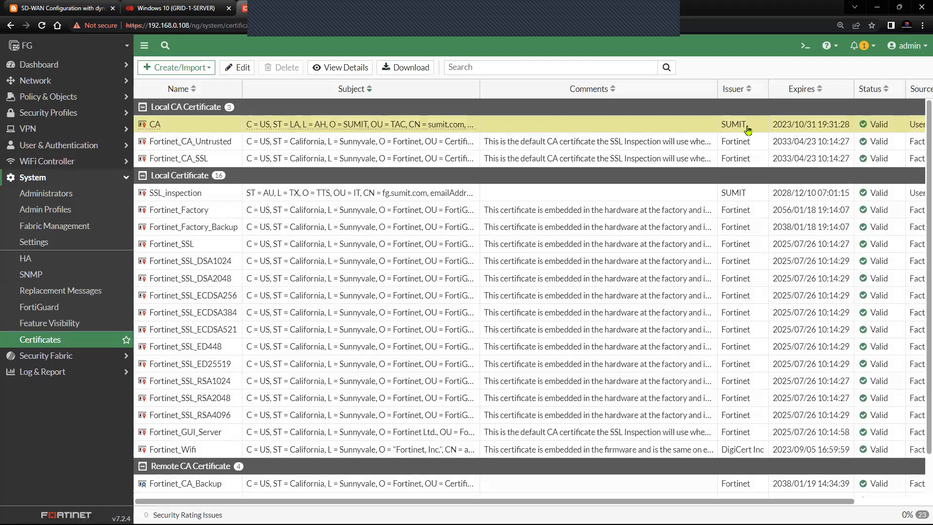
pyautogui.doubleClick(732, 125)
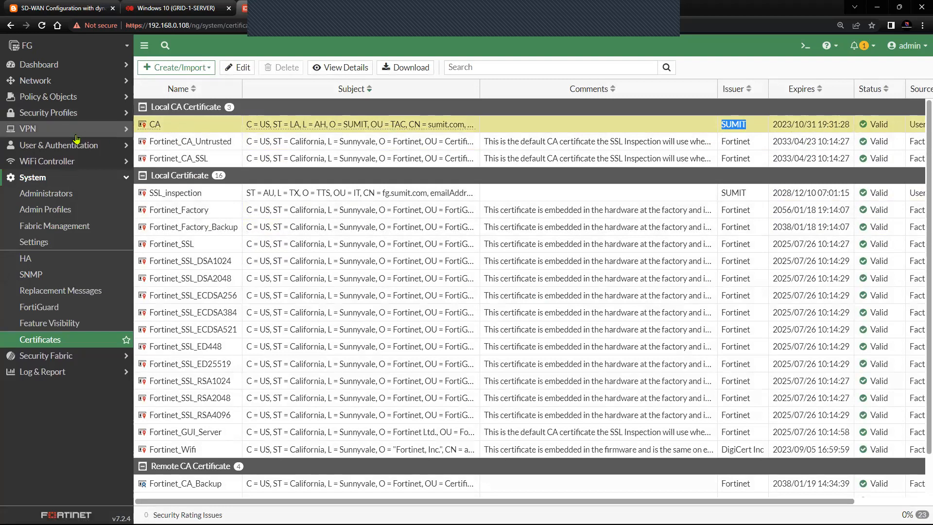
pyautogui.click(87, 177)
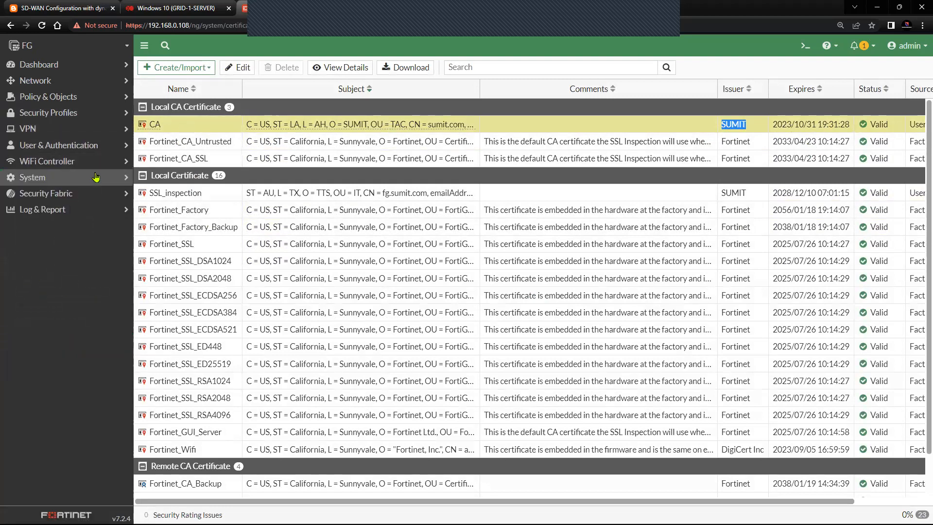
pyautogui.click(76, 100)
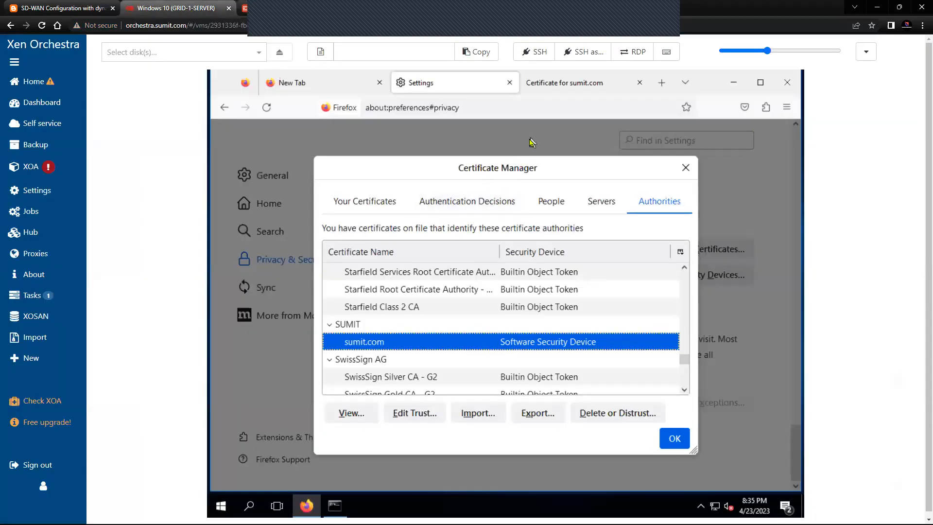
# Step: Review the sumit.com CA certificate details, then close Certificate Manager and Firefox settings
pyautogui.click(674, 438)
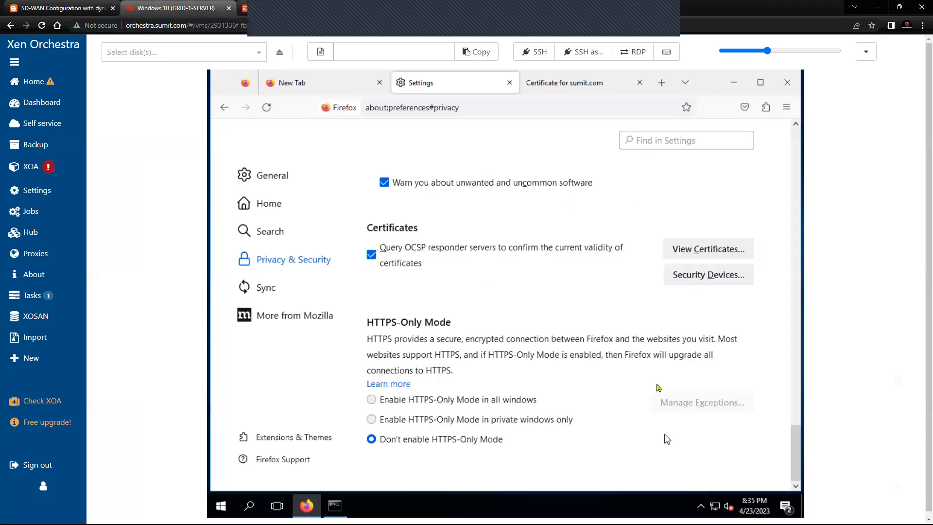
pyautogui.click(568, 86)
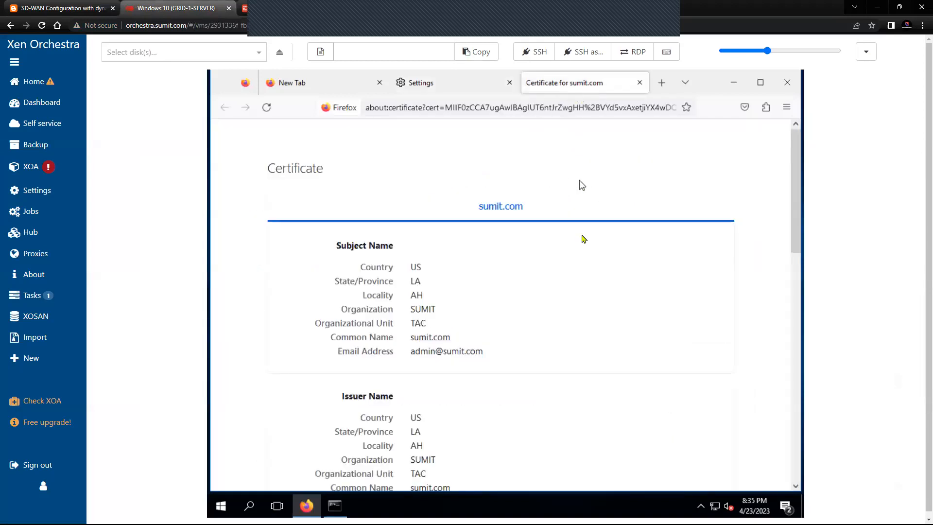
pyautogui.scroll(-10, 473, 314)
pyautogui.scroll(5, 474, 312)
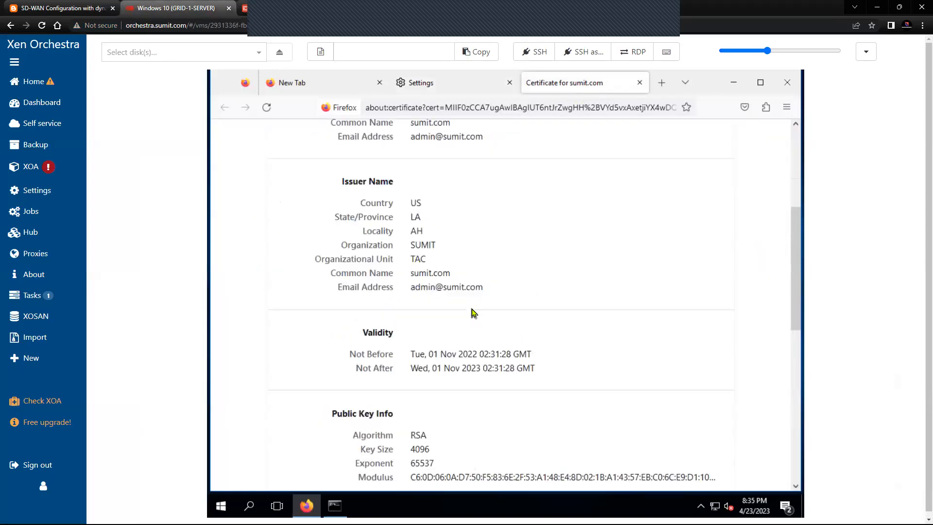
pyautogui.scroll(5, 474, 313)
pyautogui.click(639, 82)
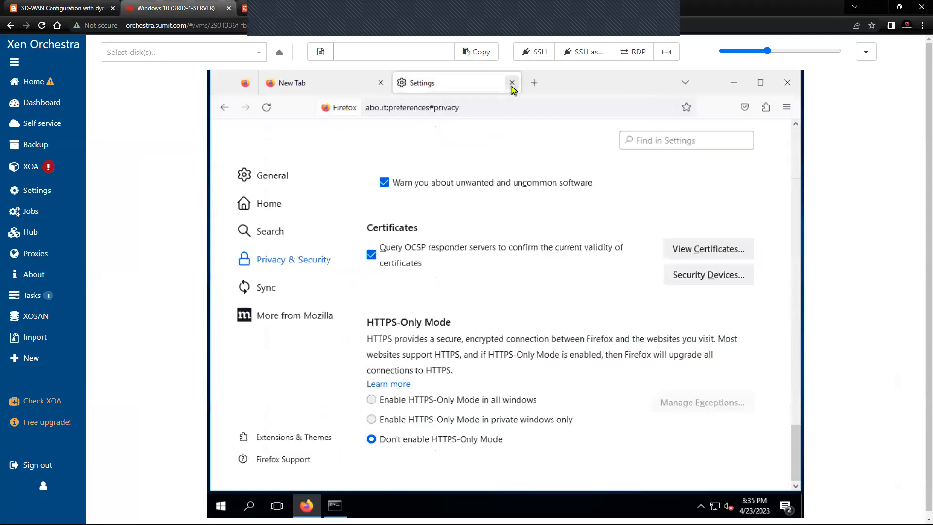
pyautogui.click(511, 83)
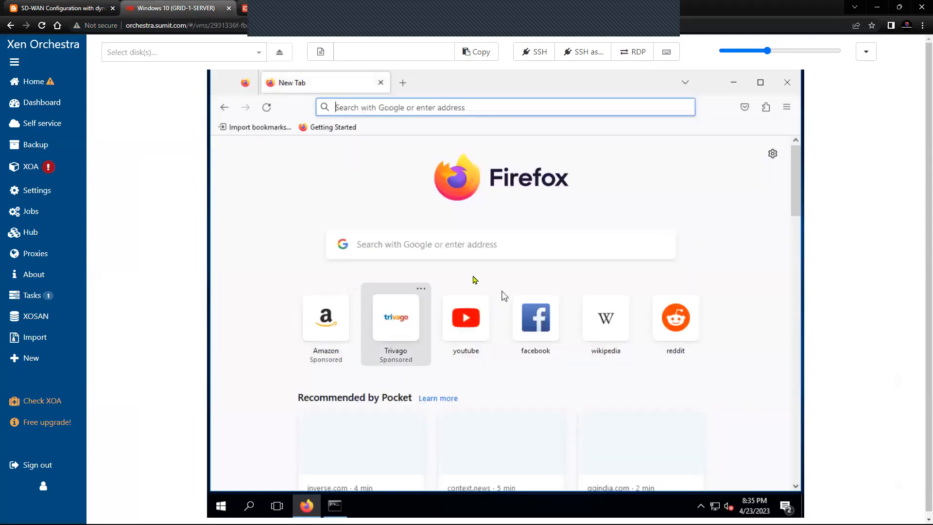
# Step: Open facebook.com and youtube.com in separate tabs and view Facebook's site information
pyautogui.click(544, 326)
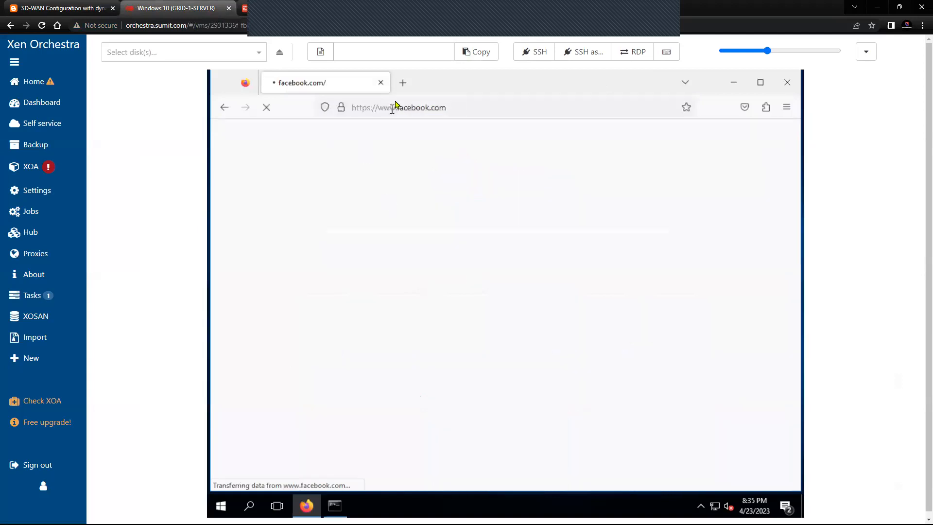
pyautogui.click(403, 83)
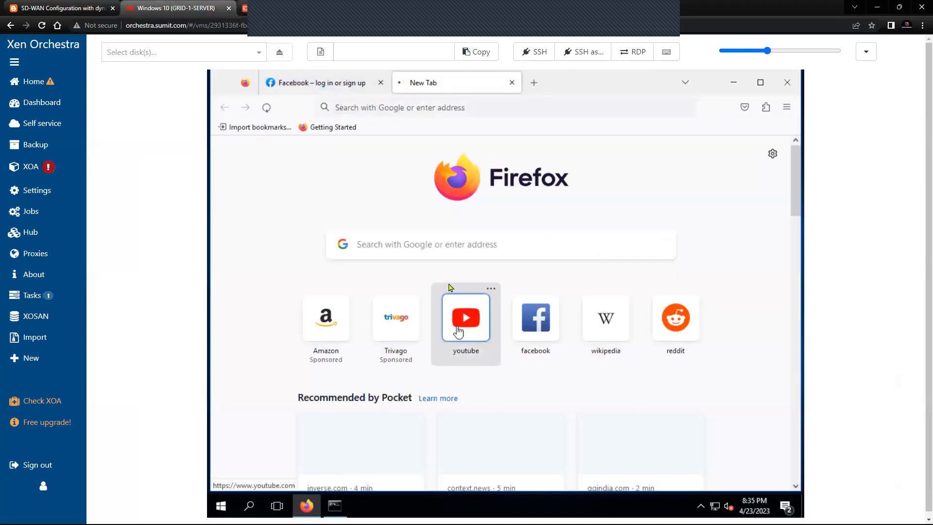
pyautogui.click(451, 287)
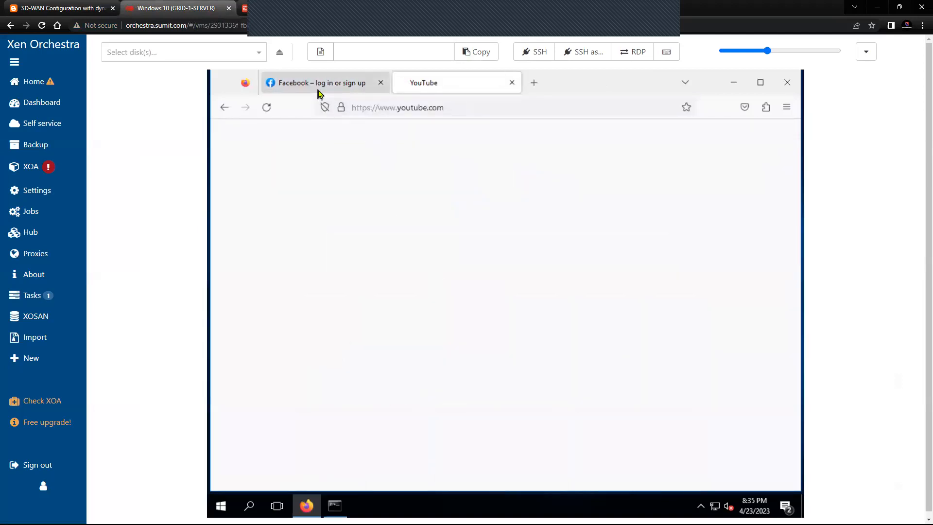
pyautogui.click(319, 93)
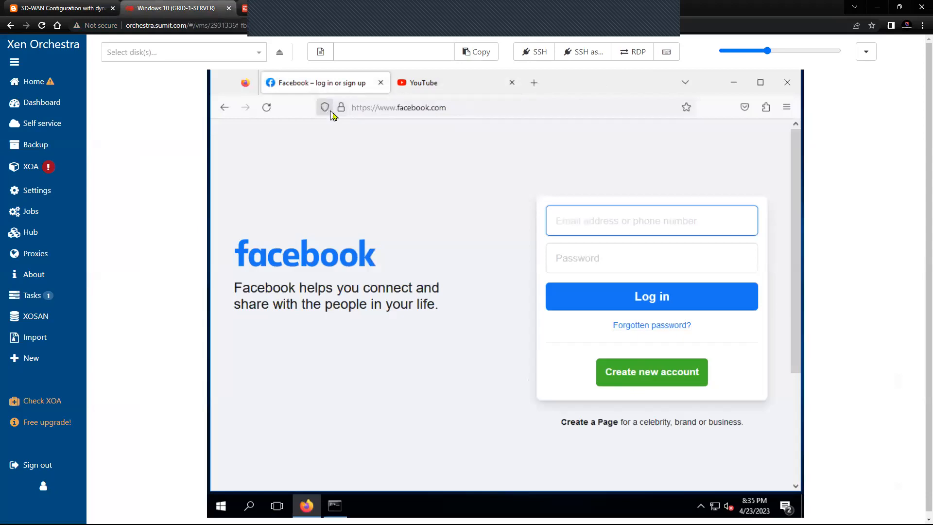
pyautogui.click(341, 108)
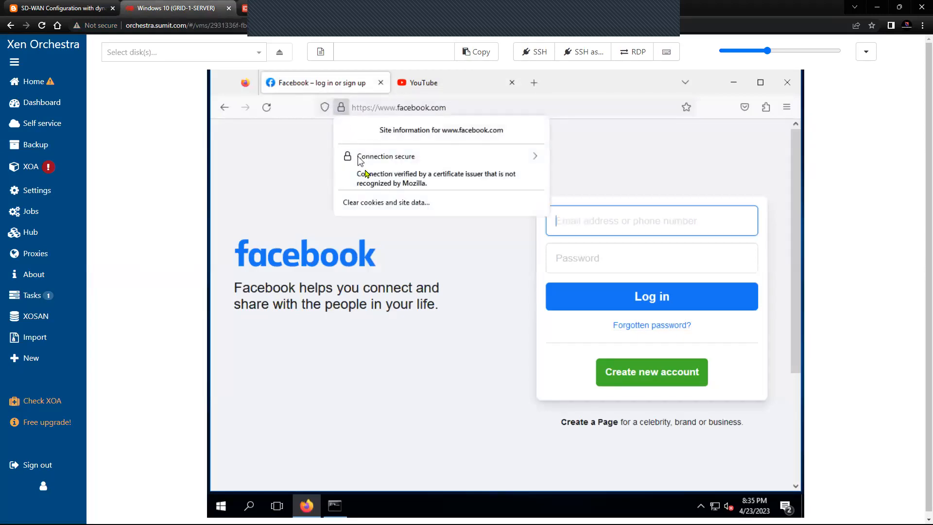
# Step: Open Facebook's full certificate from the connection security details
pyautogui.click(531, 156)
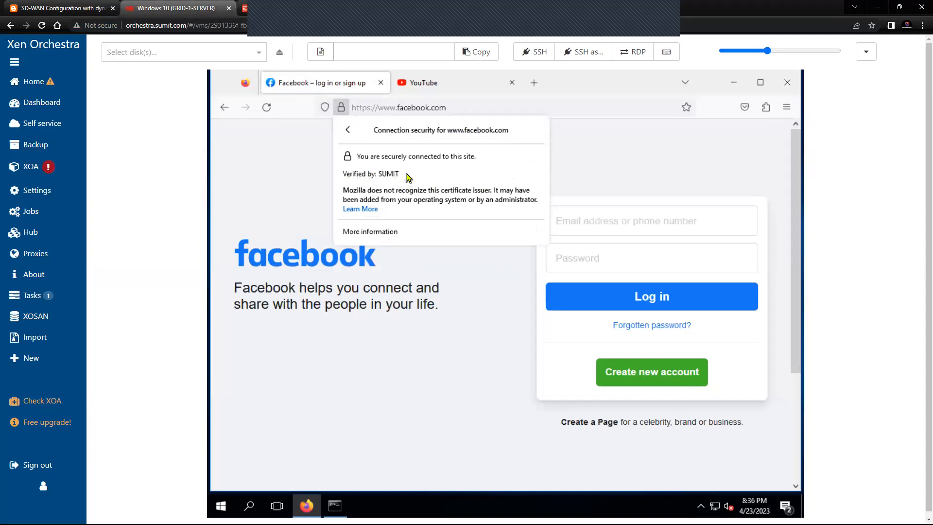
pyautogui.click(392, 232)
pyautogui.click(507, 177)
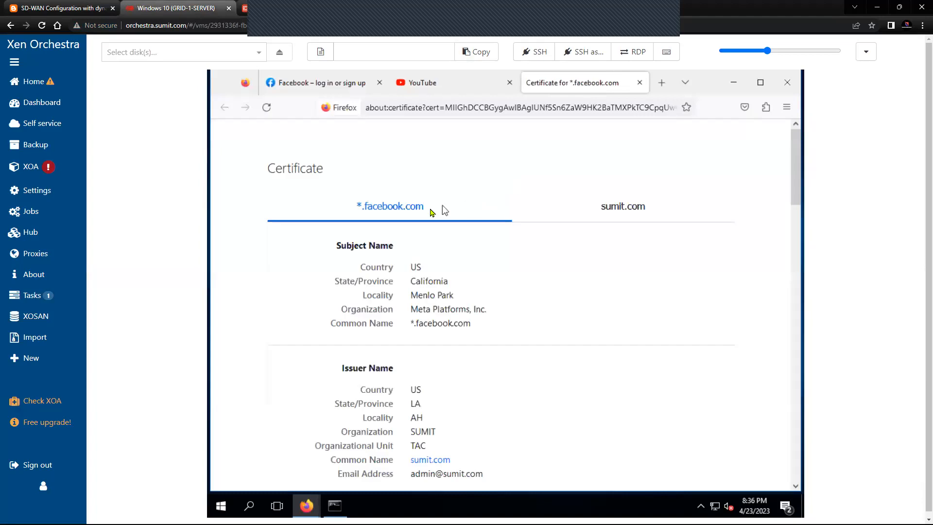
# Step: Highlight the certificate's issuer email and common name sumit.com, then return to FortiGate
pyautogui.scroll(-3, 462, 307)
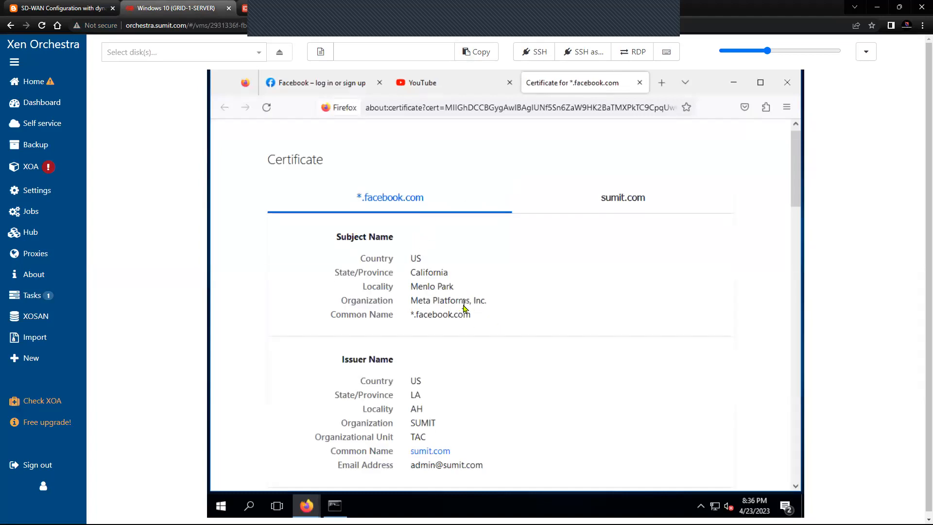
pyautogui.scroll(-2, 462, 311)
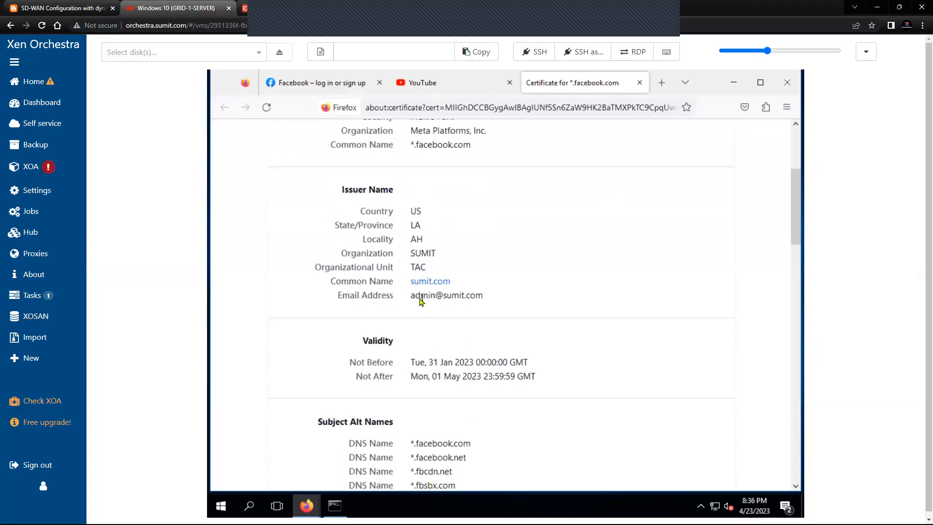
pyautogui.moveTo(411, 295); pyautogui.dragTo(486, 297)
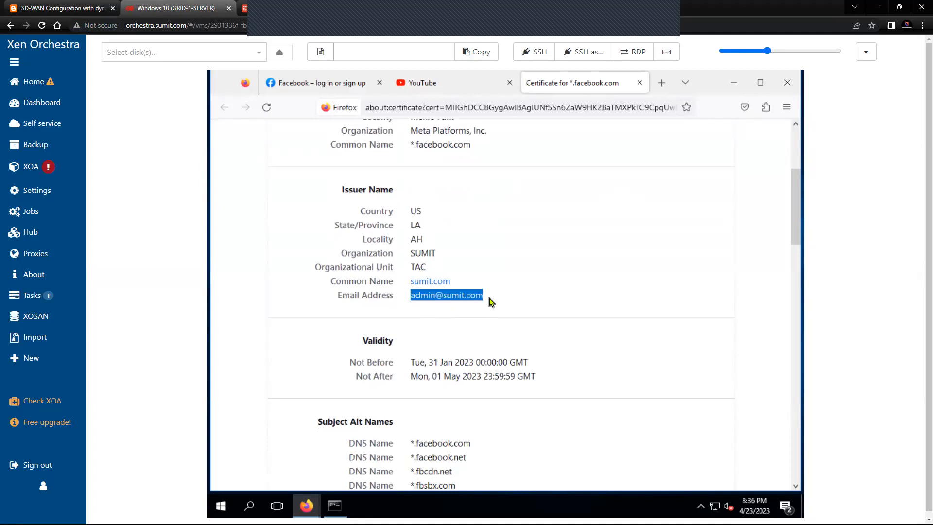
pyautogui.click(418, 285)
pyautogui.moveTo(429, 284); pyautogui.dragTo(455, 284)
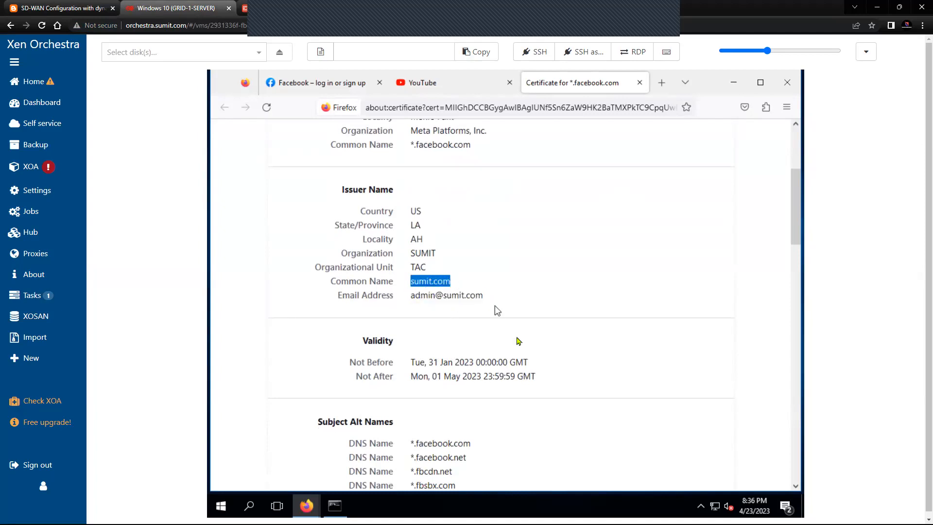
pyautogui.scroll(-6, 516, 340)
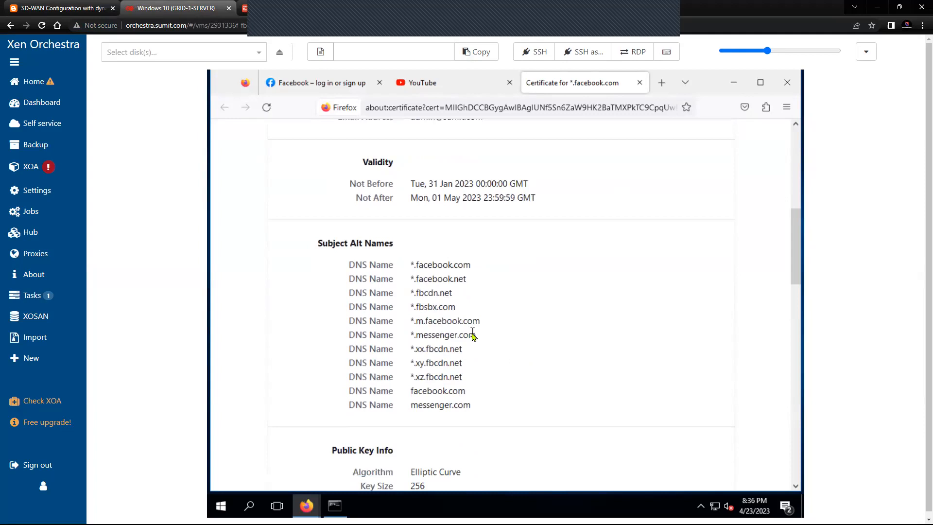
pyautogui.scroll(14, 473, 335)
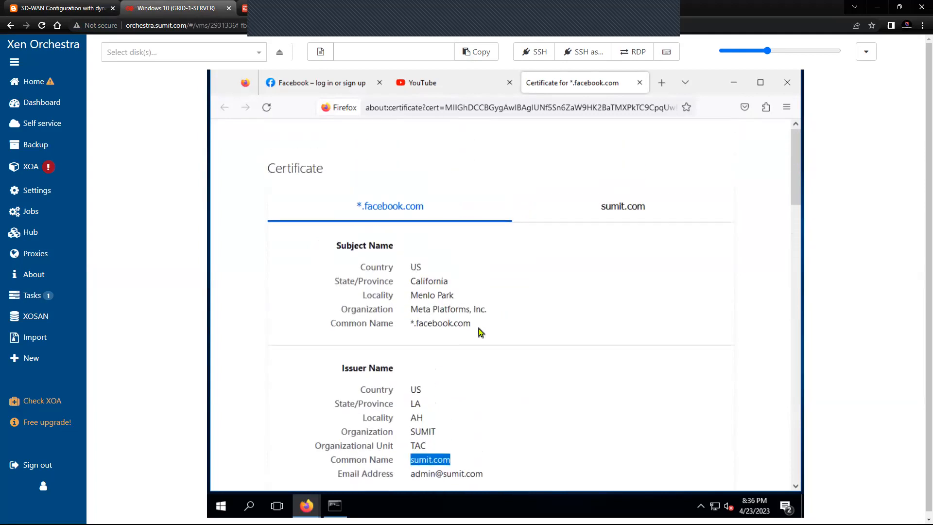
pyautogui.click(245, 9)
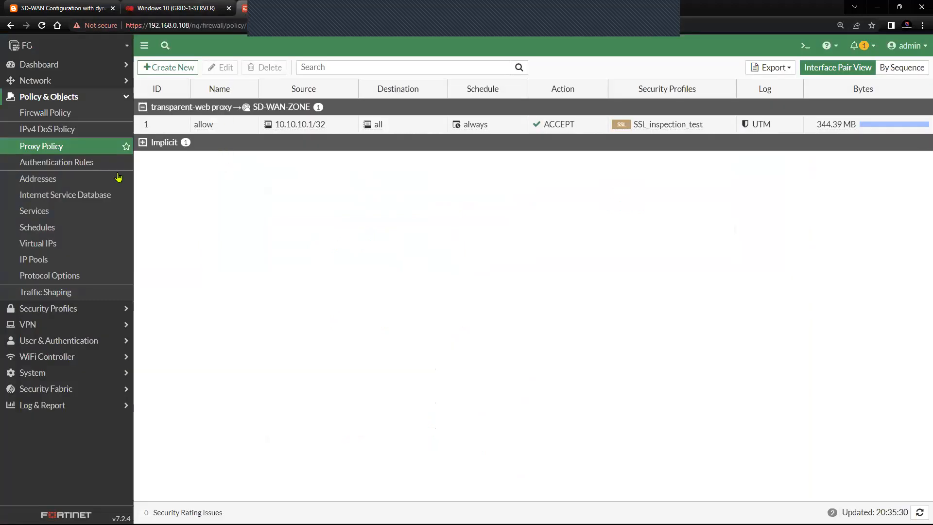
# Step: Reload the Proxy Policy list to see 346.49 MB on the allow policy, then return to Windows 10
pyautogui.click(104, 147)
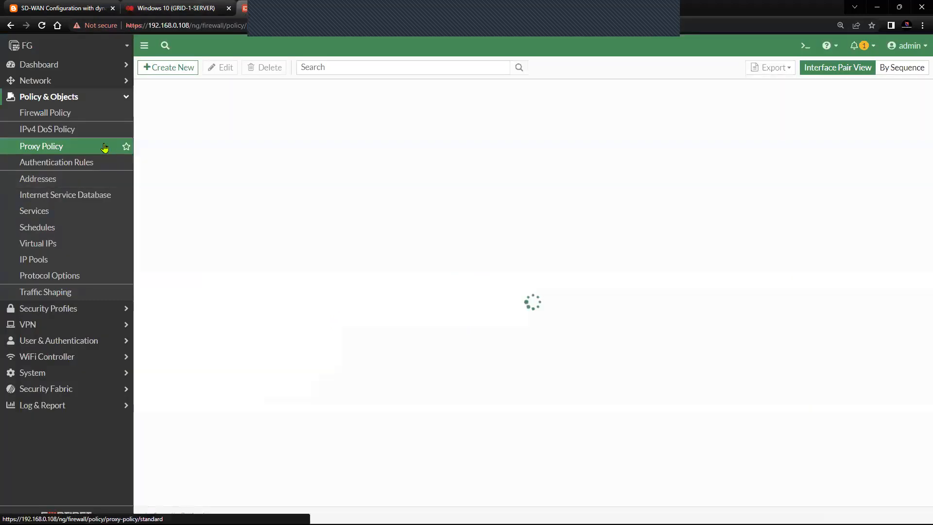
pyautogui.click(104, 147)
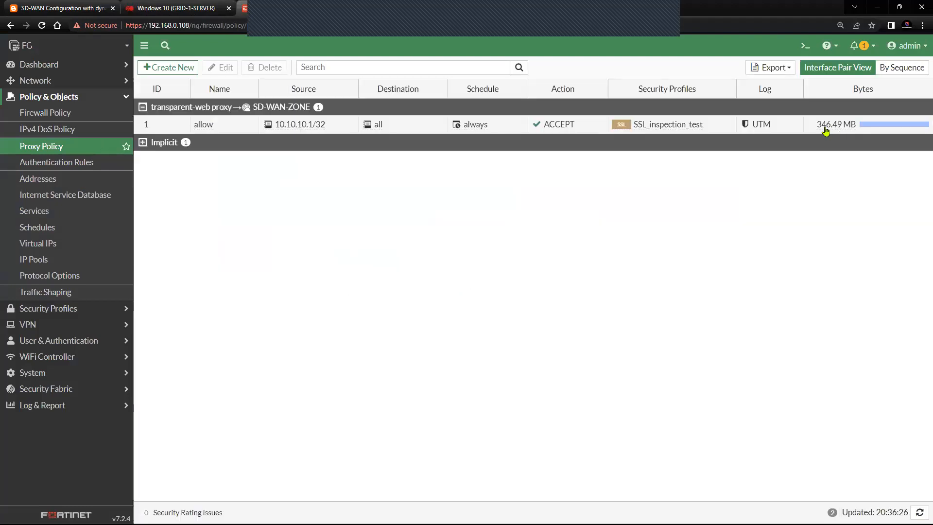
pyautogui.moveTo(818, 127)
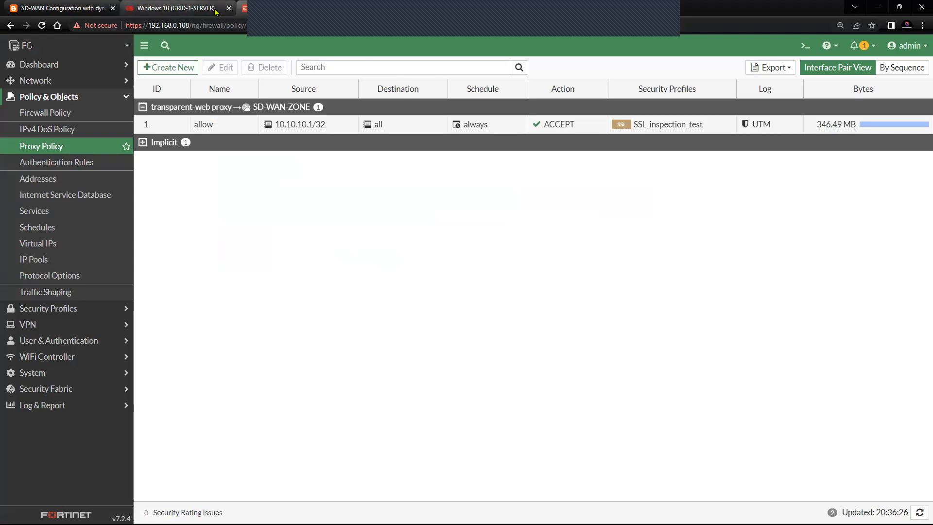
pyautogui.click(175, 8)
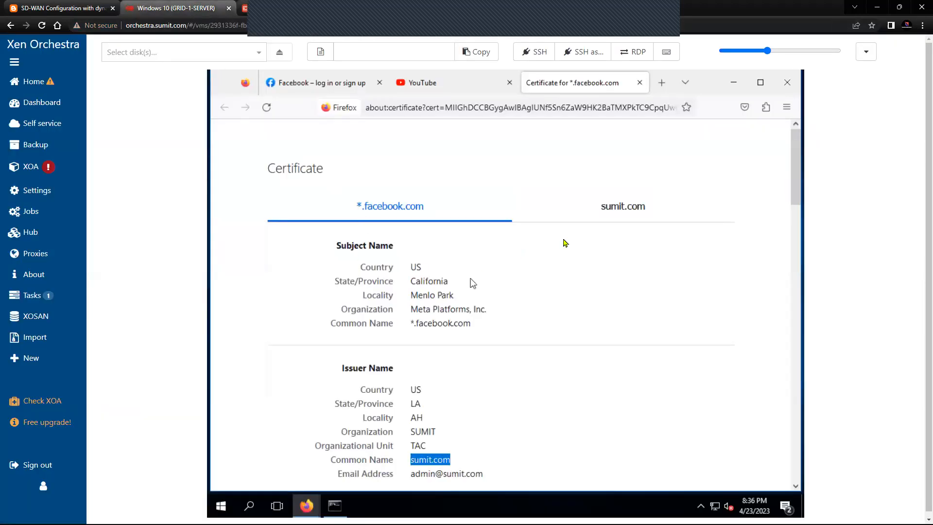
# Step: Close Facebook's certificate and open YouTube's *.google.com certificate issued by SUMIT
pyautogui.click(640, 82)
pyautogui.click(452, 88)
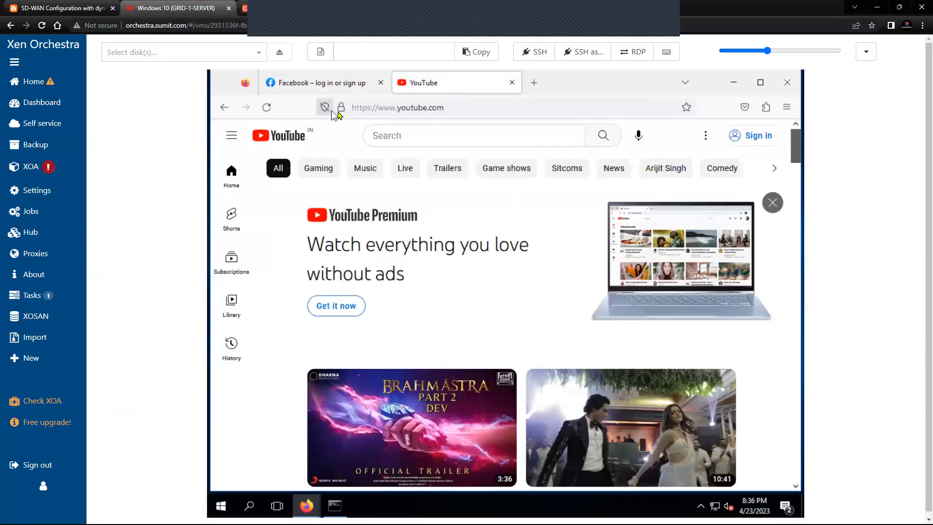
pyautogui.click(341, 111)
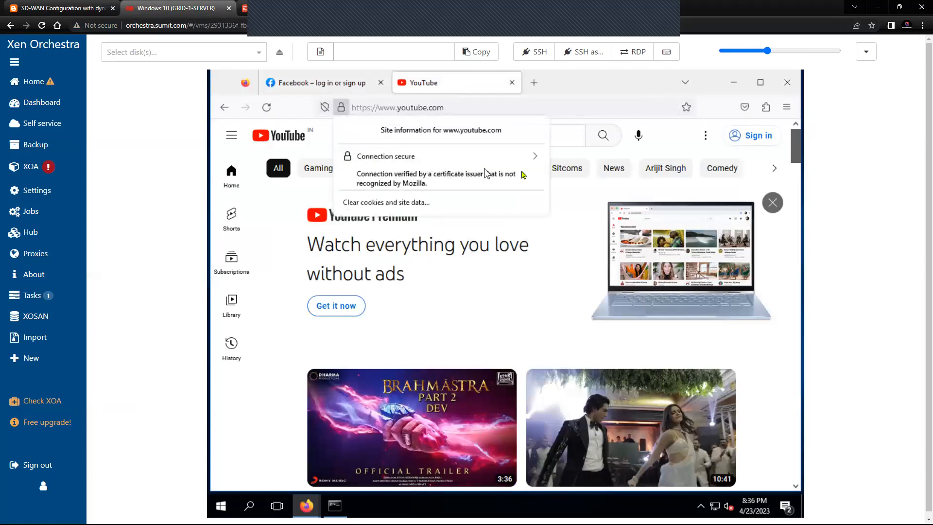
pyautogui.click(535, 158)
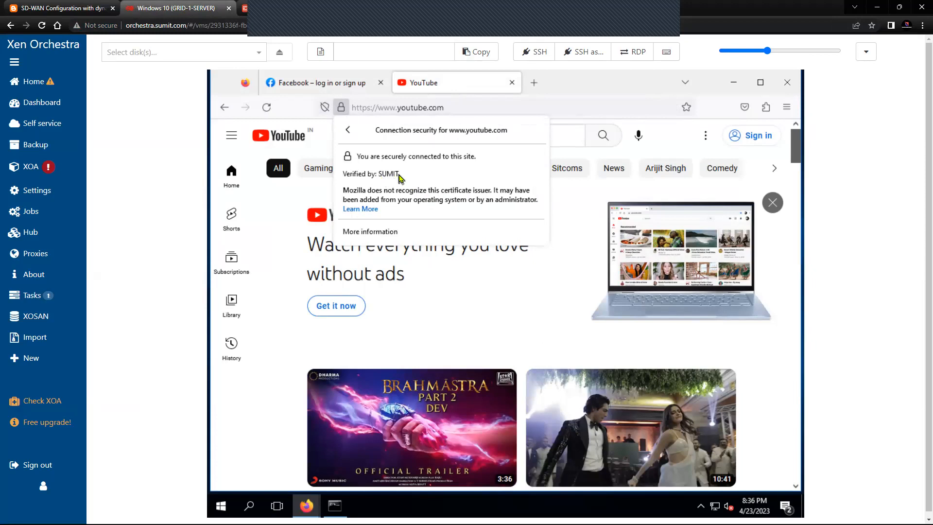
pyautogui.click(372, 231)
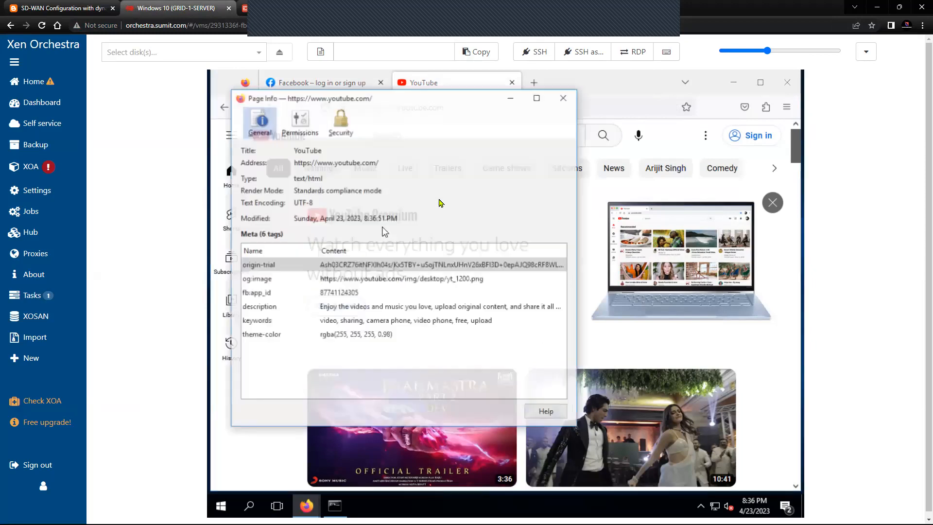
pyautogui.click(533, 192)
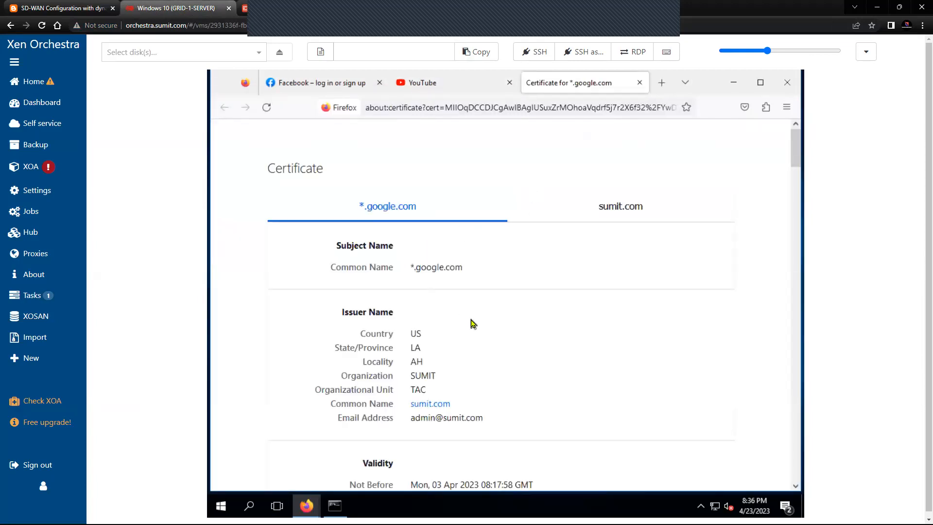
# Step: Scroll through the *.google.com certificate details and return to the YouTube page
pyautogui.scroll(-7, 474, 324)
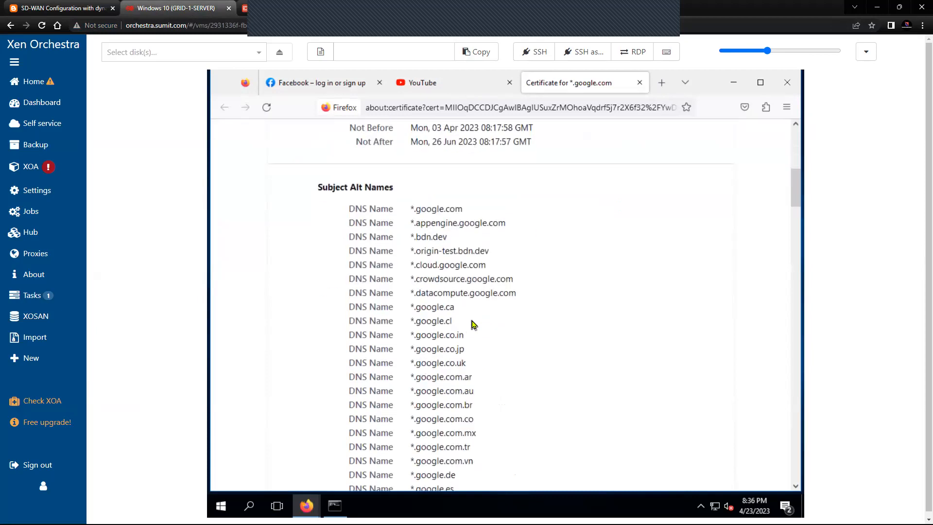
pyautogui.scroll(-15, 474, 324)
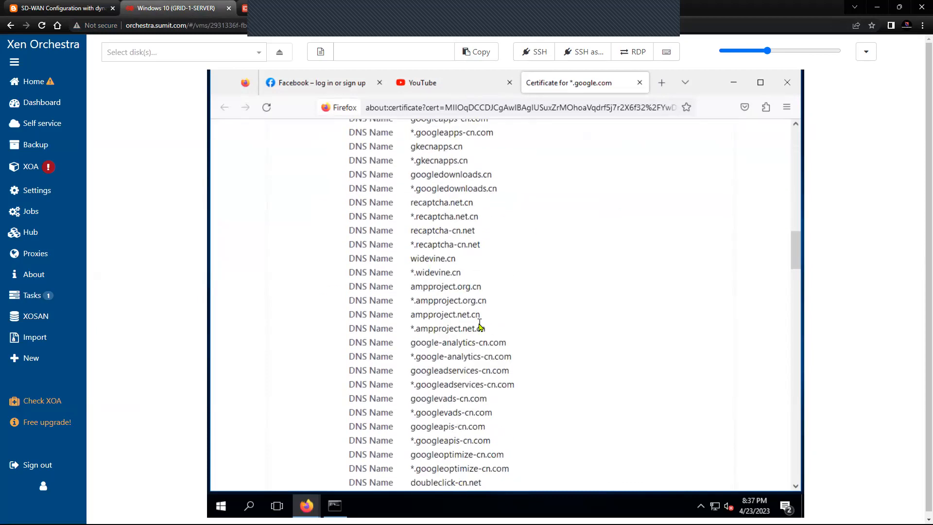
pyautogui.scroll(20, 481, 325)
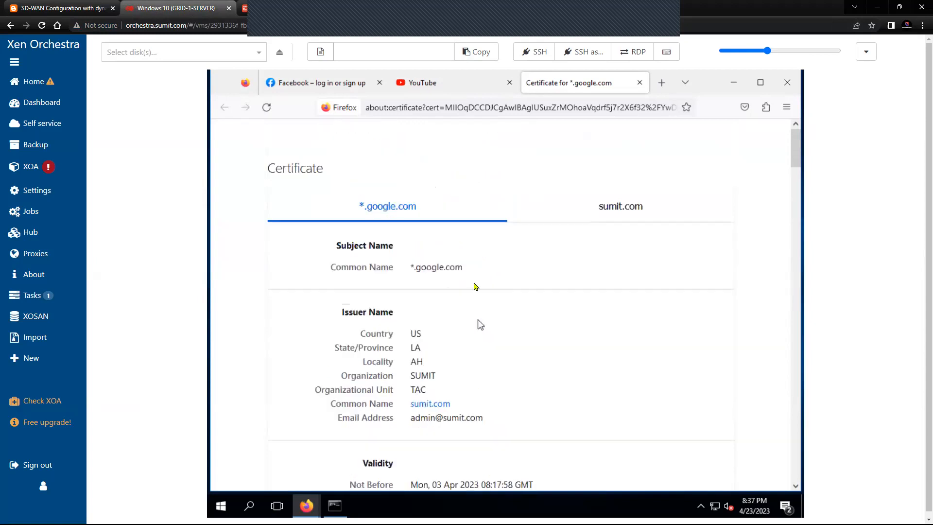
pyautogui.click(433, 83)
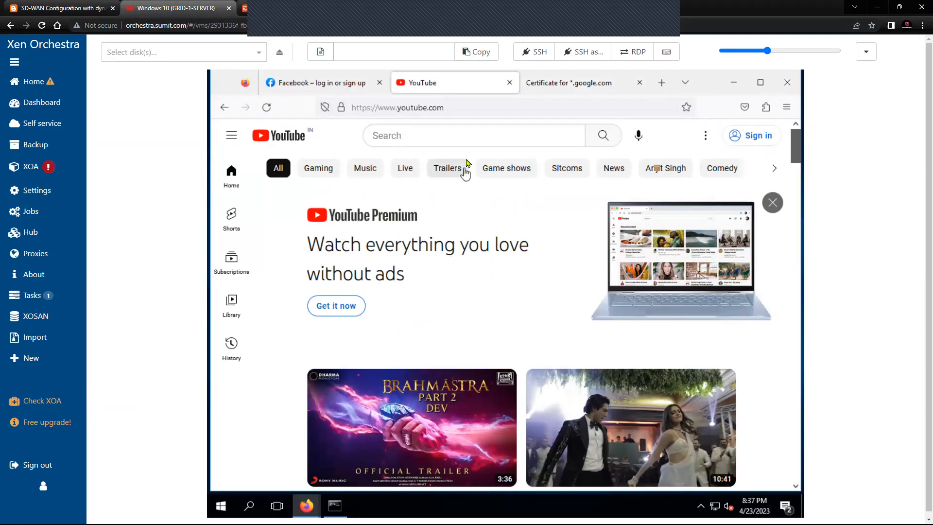
# Step: Search YouTube for techtalksecurity and play 'Configure IPsec Site-to-site on Linux Server (Ubuntu)'
pyautogui.click(474, 140)
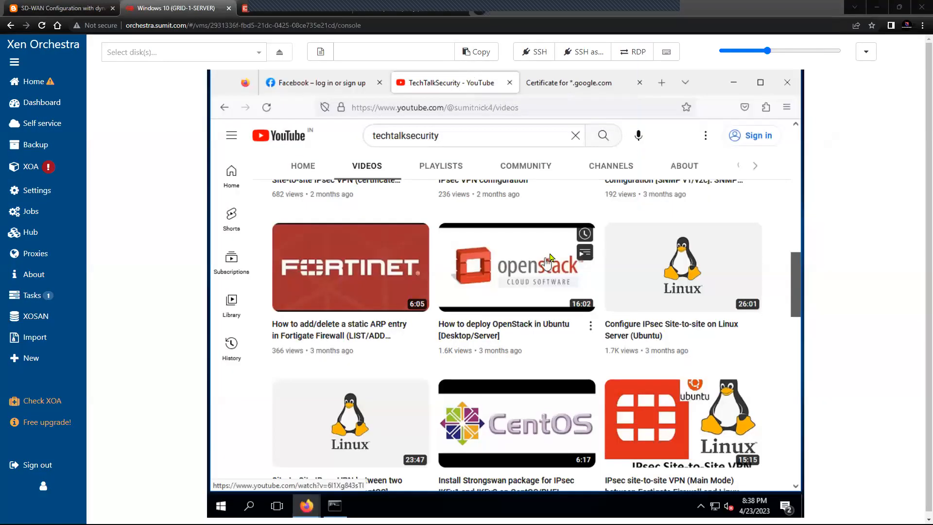
pyautogui.click(684, 275)
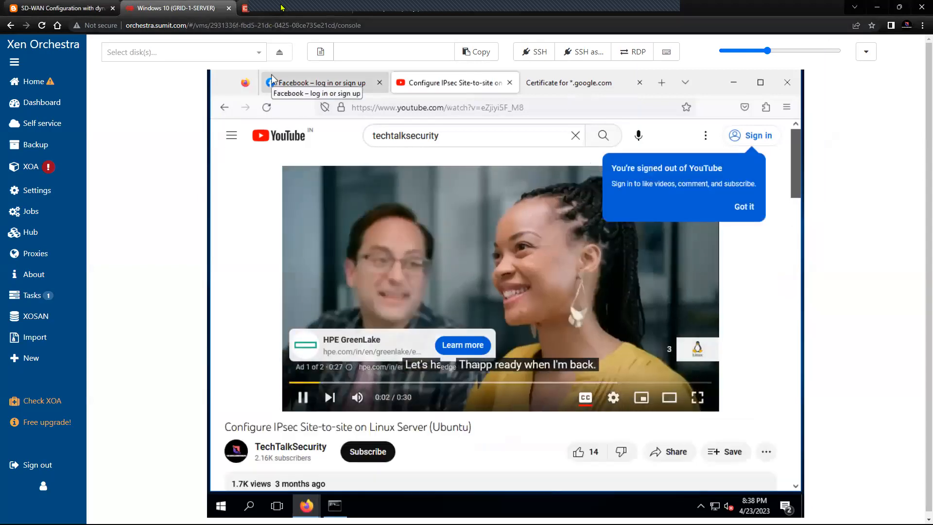
pyautogui.moveTo(281, 8)
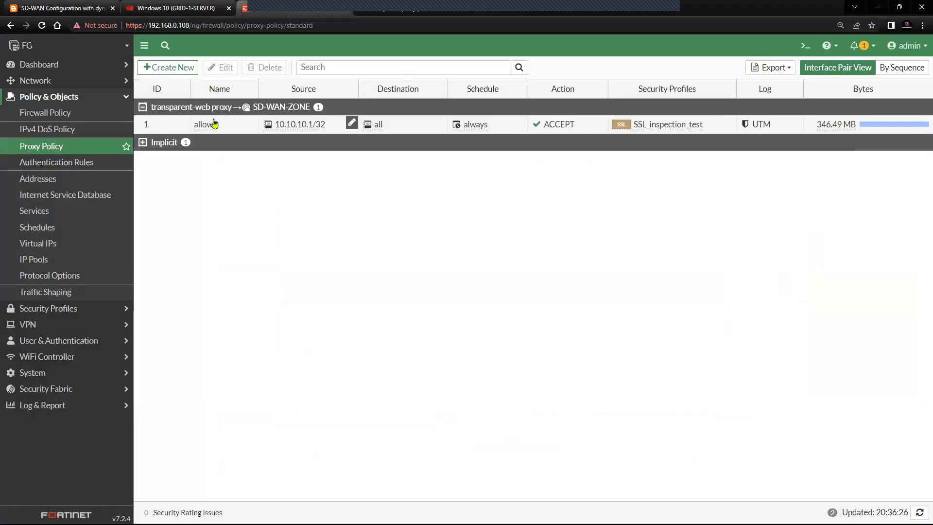
# Step: Refresh the Proxy Policy list repeatedly to watch its traffic counter update
pyautogui.click(66, 147)
pyautogui.click(67, 148)
pyautogui.click(67, 148)
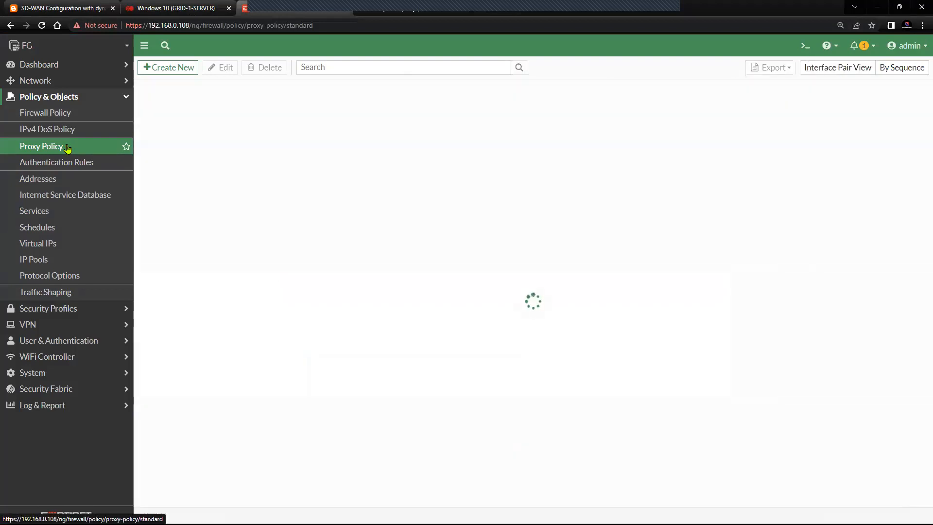
pyautogui.click(68, 149)
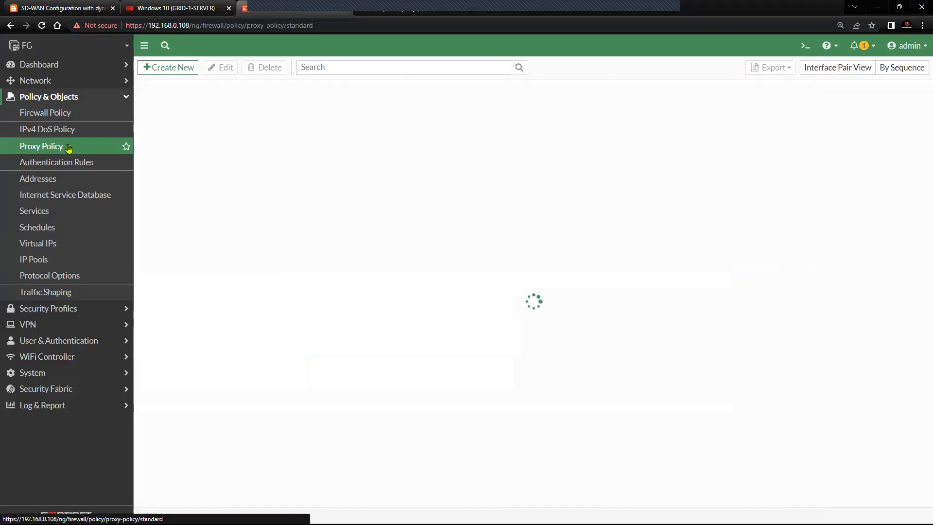
pyautogui.click(69, 148)
pyautogui.click(68, 148)
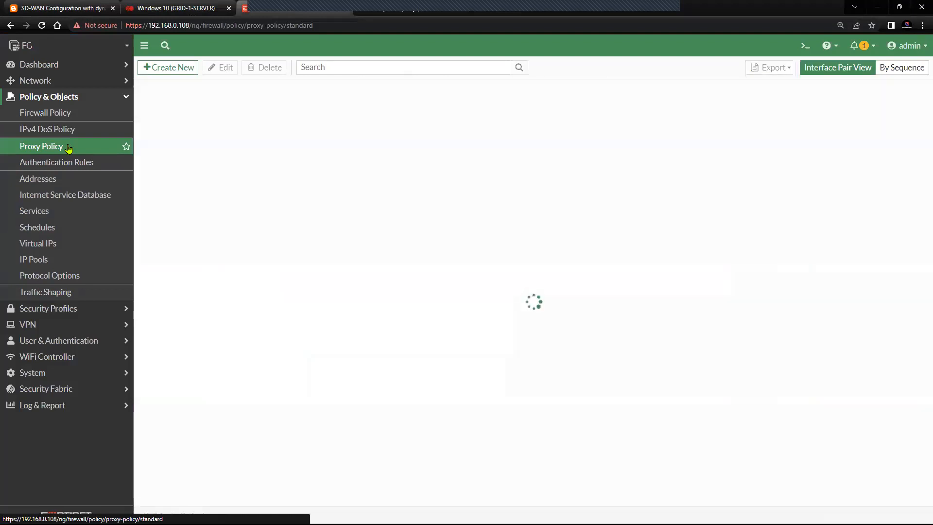
pyautogui.click(68, 148)
pyautogui.click(69, 148)
pyautogui.click(69, 148)
pyautogui.click(69, 148)
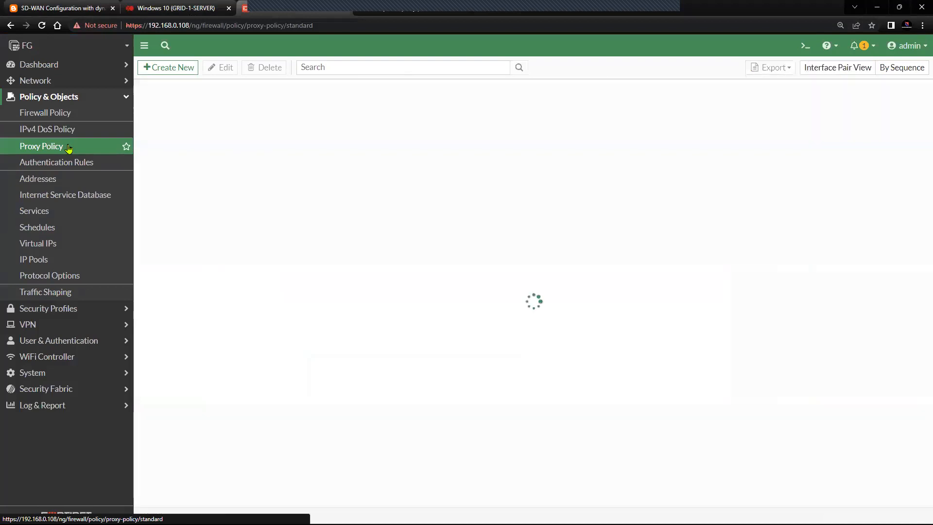
pyautogui.click(68, 149)
# Step: Open the Firewall Policy list and reload it several times
pyautogui.click(75, 114)
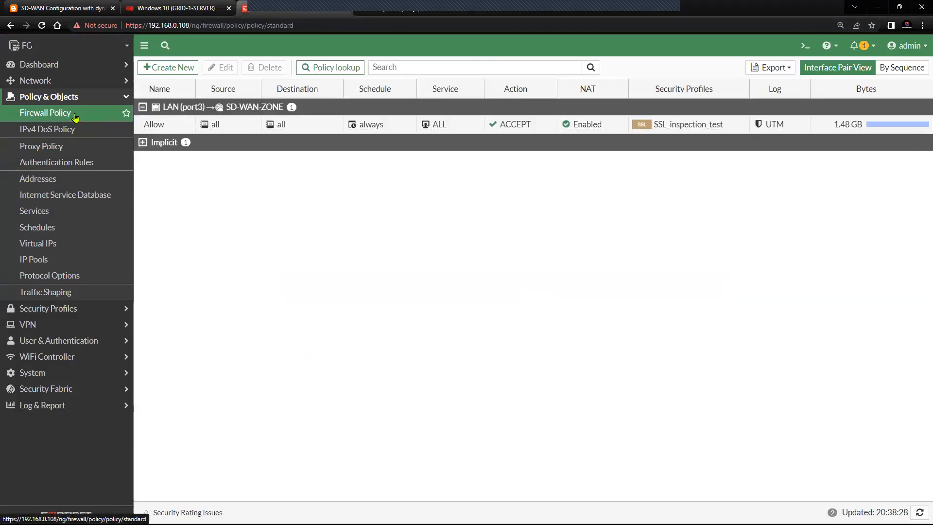
pyautogui.click(75, 115)
pyautogui.click(76, 115)
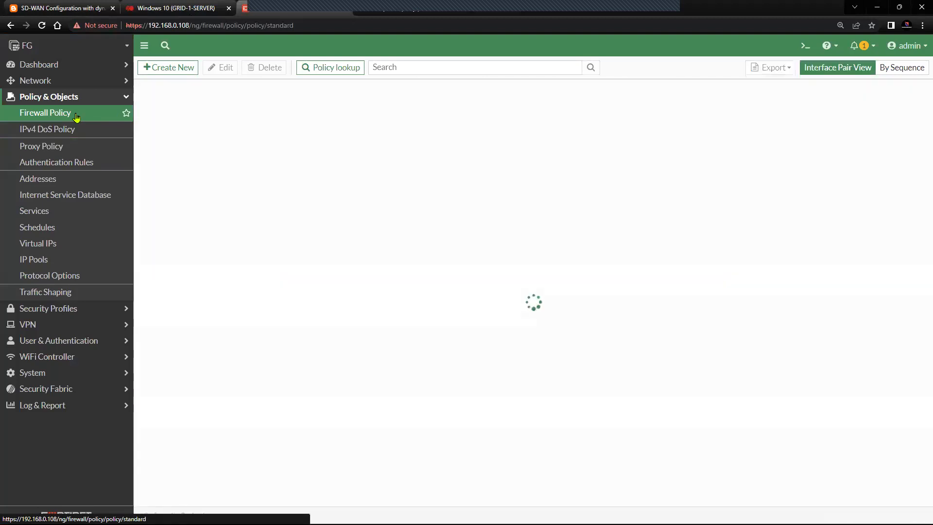
pyautogui.click(75, 116)
pyautogui.click(76, 115)
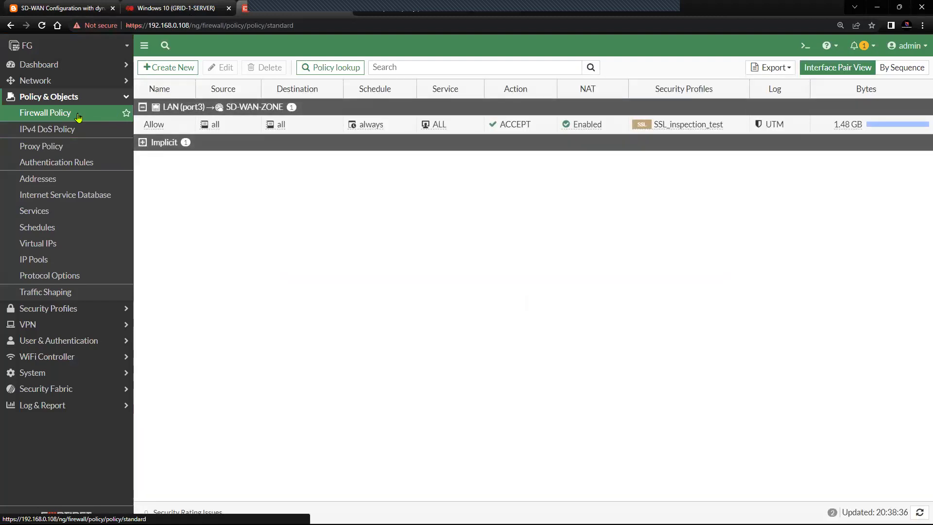
pyautogui.click(78, 115)
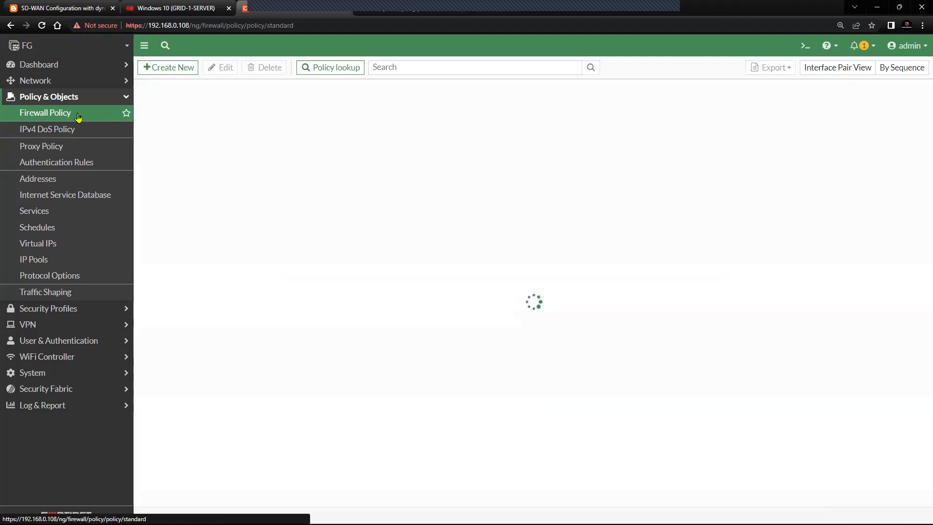
# Step: Go back to the Proxy Policy list and reload it twice
pyautogui.click(82, 148)
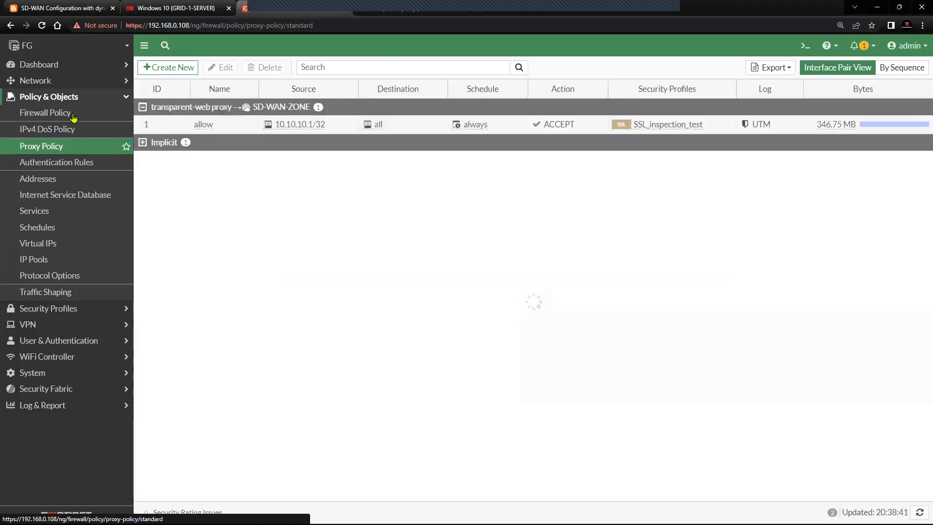
pyautogui.click(76, 152)
pyautogui.click(75, 152)
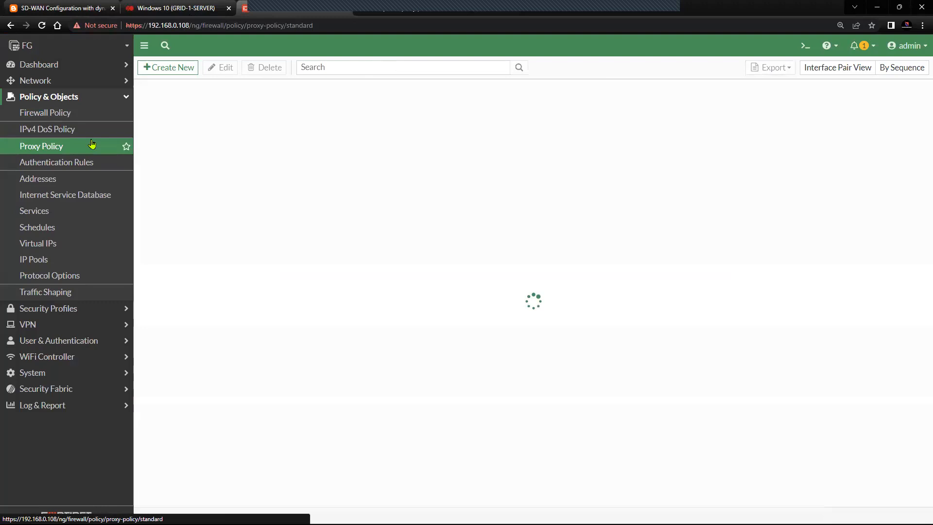
# Step: On the Windows 10 VM, dismiss the YouTube Premium offer and skip the ad, then return to FortiGate
pyautogui.click(176, 8)
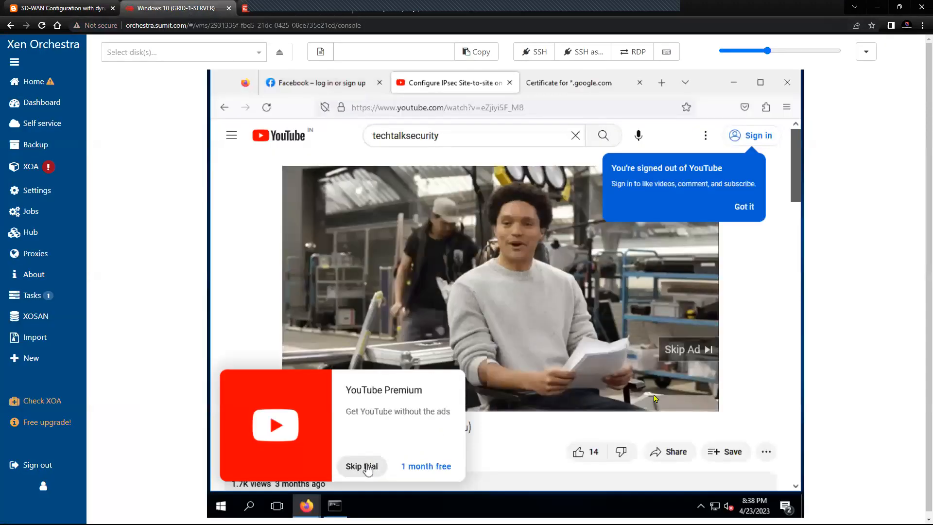
pyautogui.click(365, 466)
pyautogui.click(657, 348)
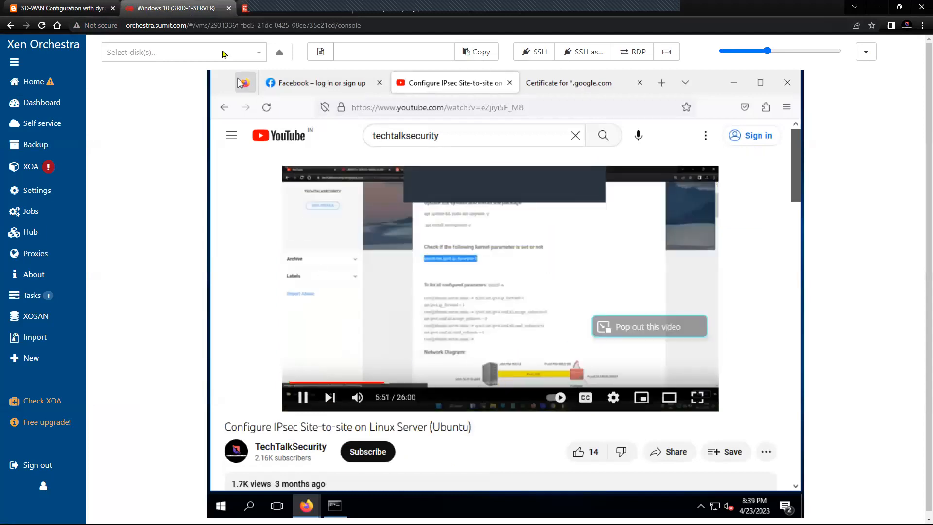
pyautogui.click(273, 9)
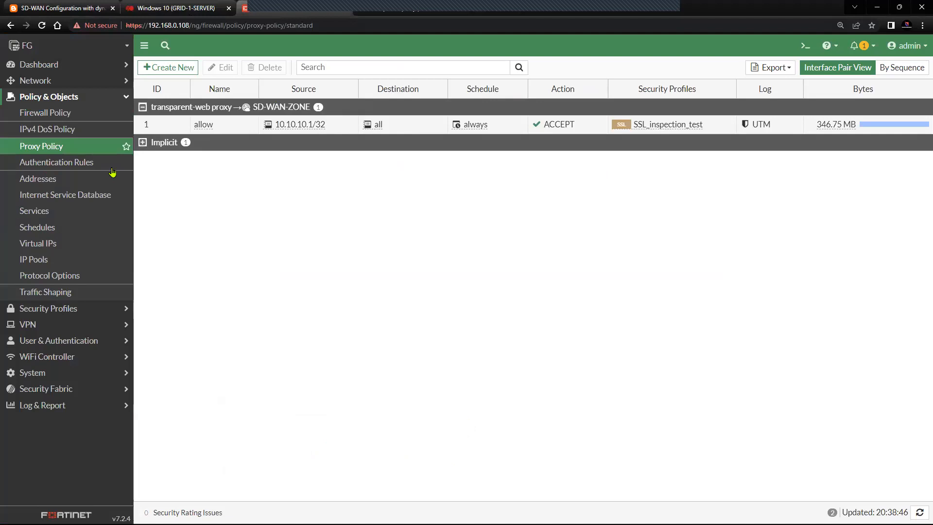
# Step: Reload the Firewall Policy and Proxy Policy lists to compare their Bytes counters and view traffic stats
pyautogui.click(62, 151)
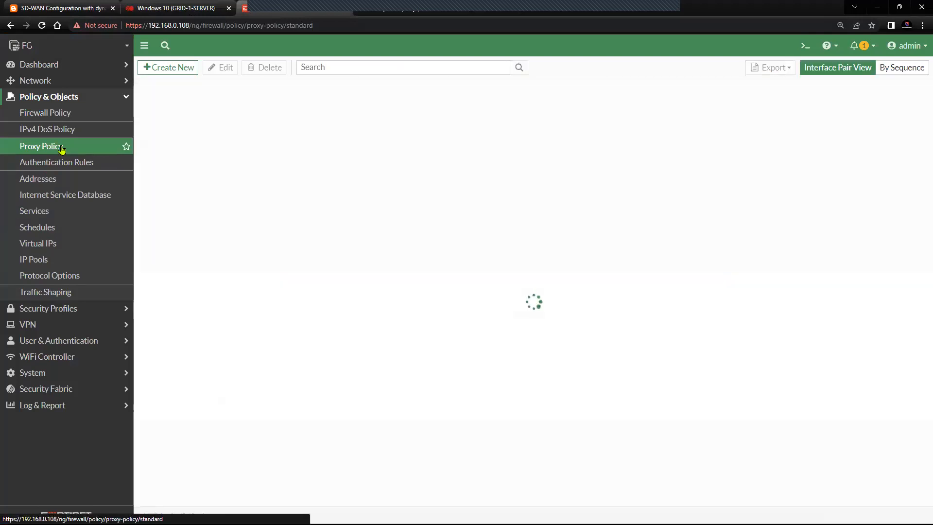
pyautogui.click(66, 116)
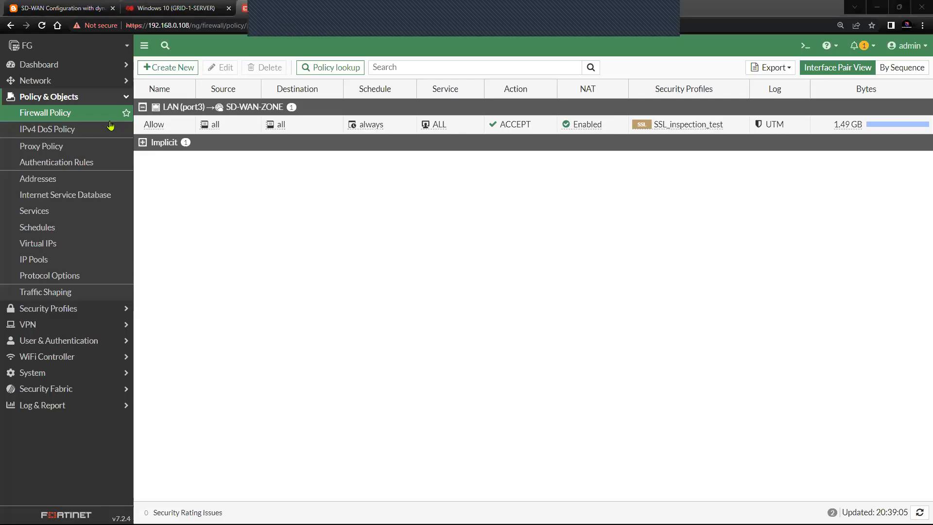
pyautogui.click(81, 117)
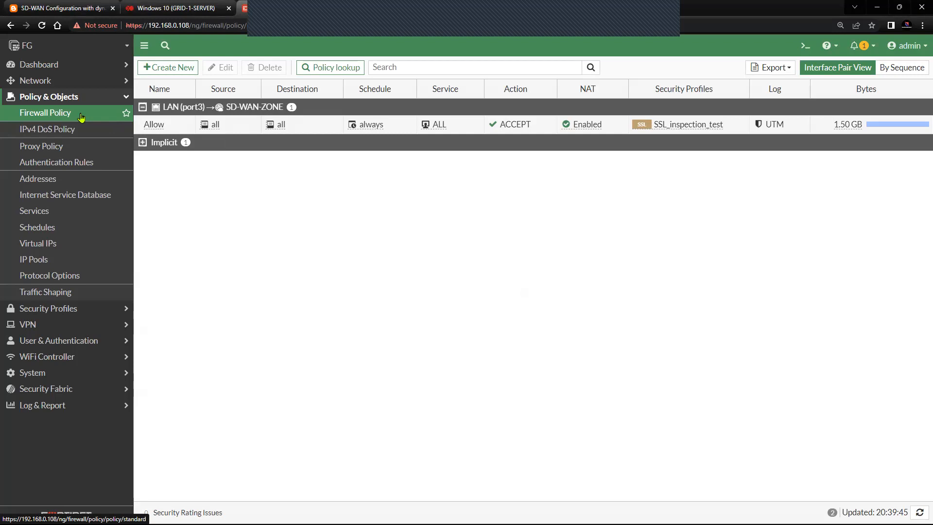
pyautogui.click(73, 148)
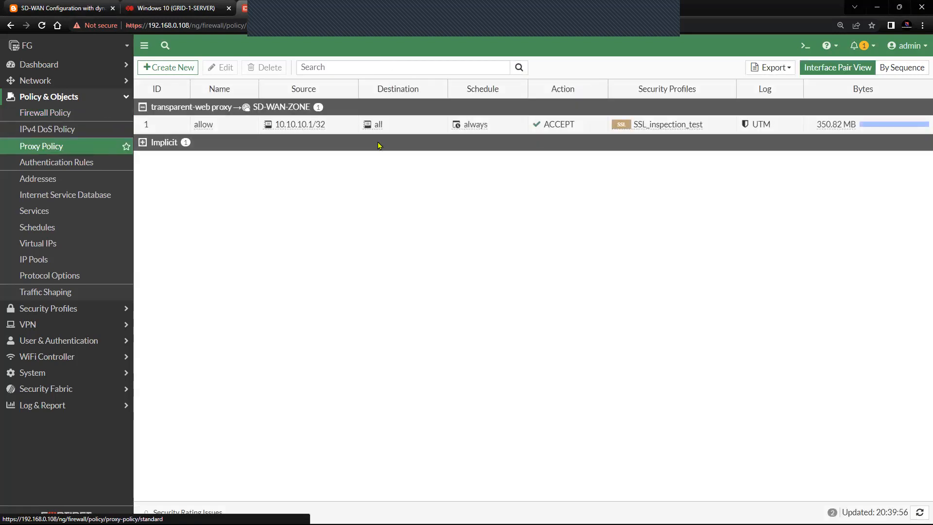
pyautogui.moveTo(824, 125)
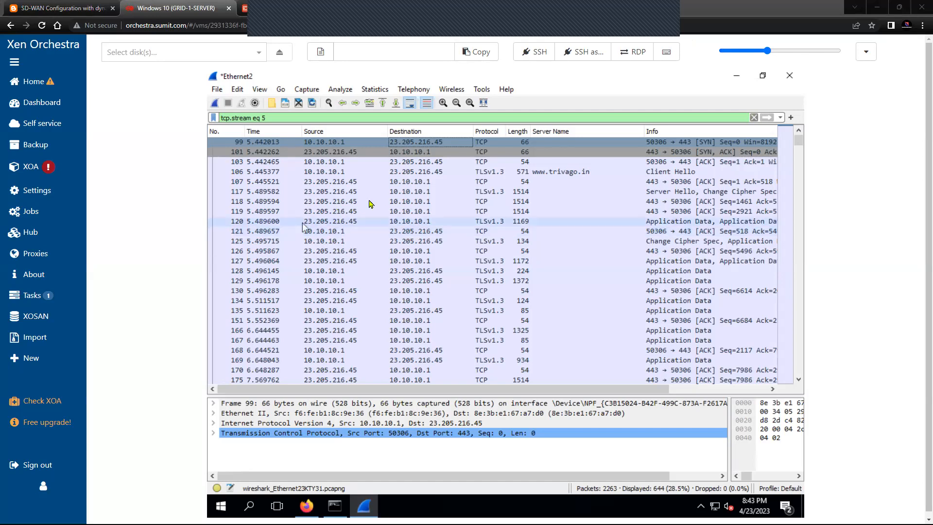
pyautogui.click(583, 175)
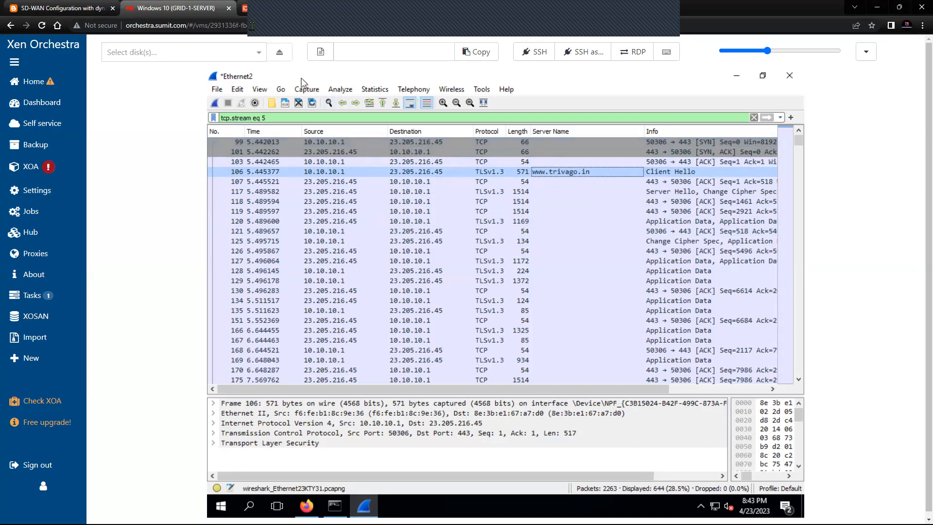
pyautogui.click(245, 8)
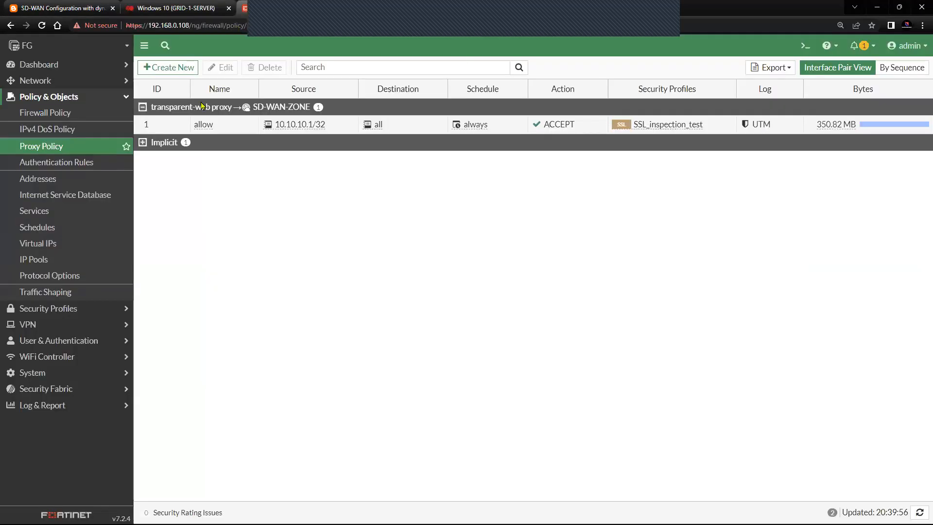
# Step: Check Network > Explicit Proxy listens on LAN (port3) at HTTP port 4433, then return to the VM
pyautogui.click(73, 96)
pyautogui.click(73, 83)
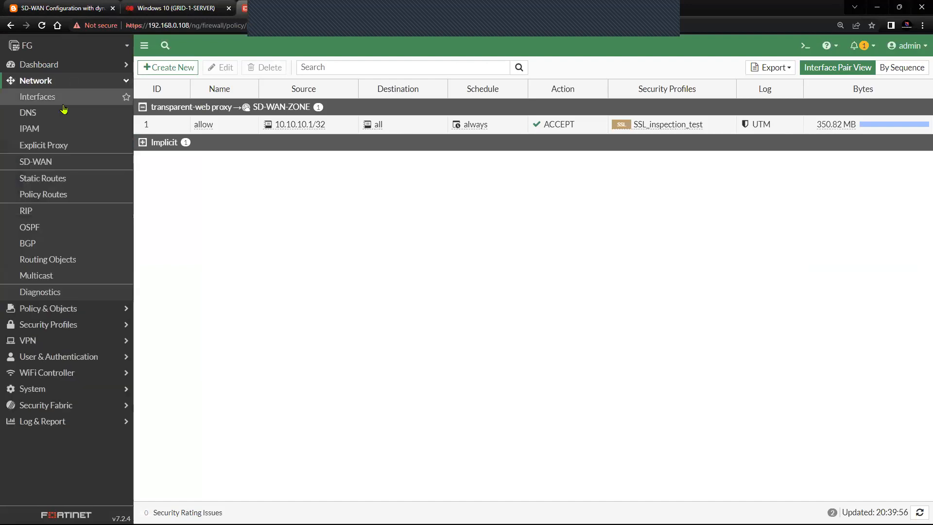
pyautogui.click(68, 149)
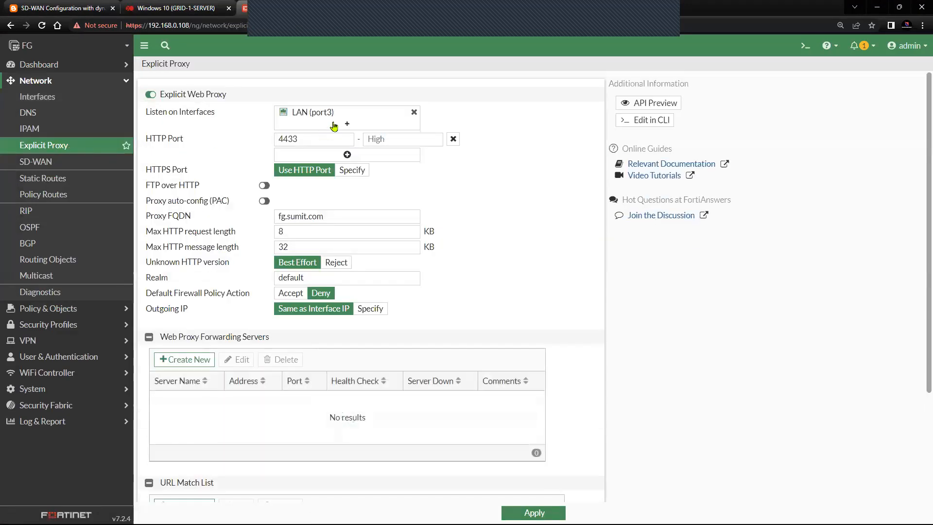
pyautogui.moveTo(318, 118)
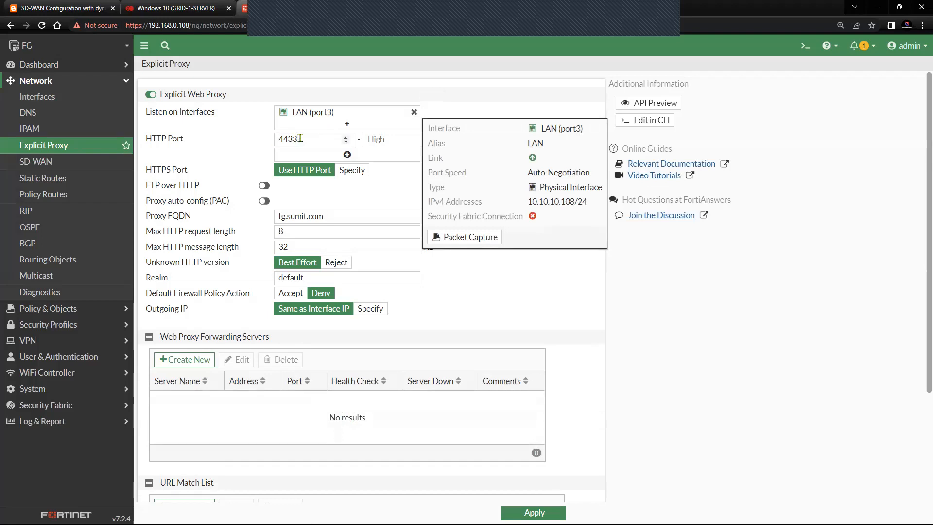
pyautogui.moveTo(301, 139); pyautogui.dragTo(256, 144)
pyautogui.click(528, 209)
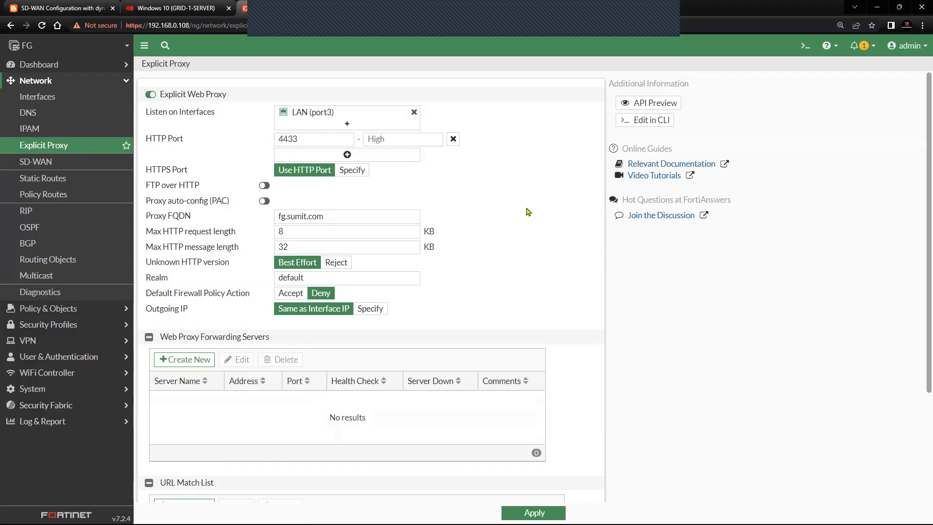
pyautogui.click(148, 9)
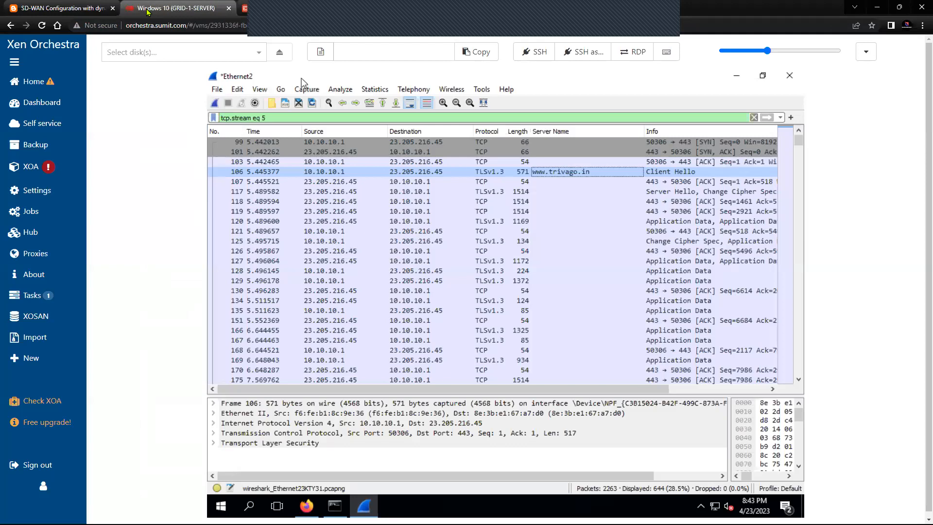
# Step: Step through stream 5 packets 99, 106, 117, 119 and 120 in Wireshark
pyautogui.click(343, 143)
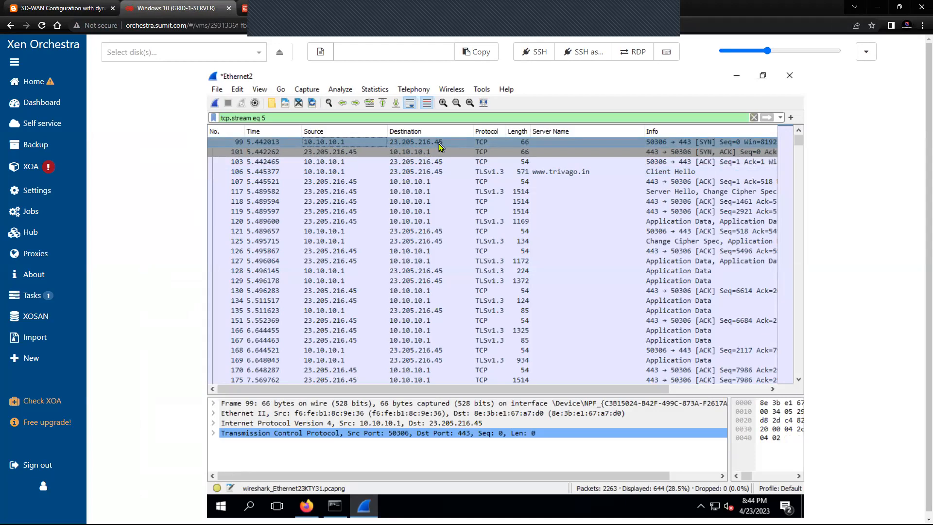
pyautogui.click(447, 172)
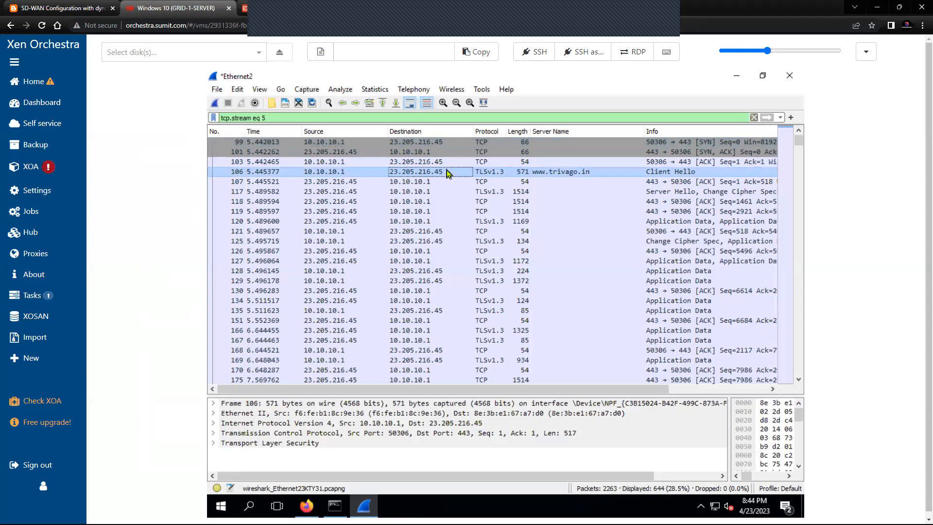
pyautogui.click(448, 191)
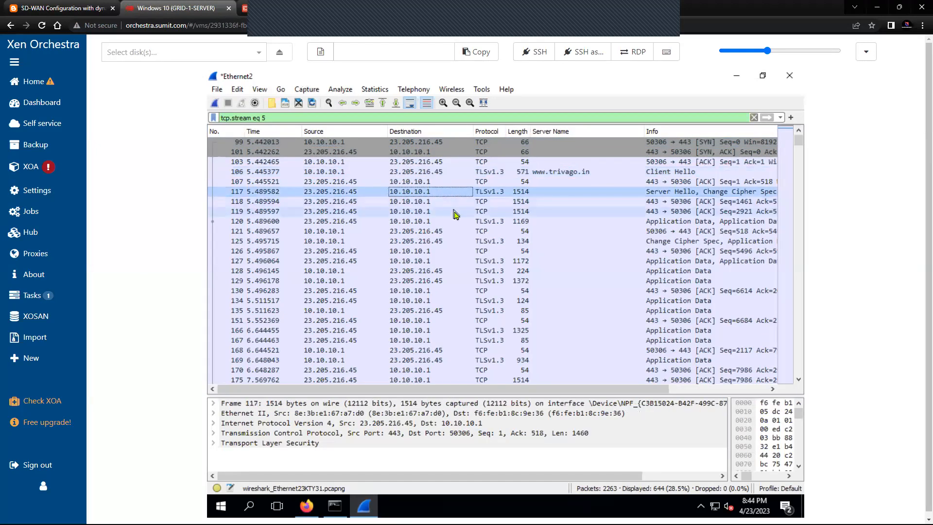
pyautogui.click(454, 212)
pyautogui.click(453, 222)
pyautogui.scroll(-9, 457, 236)
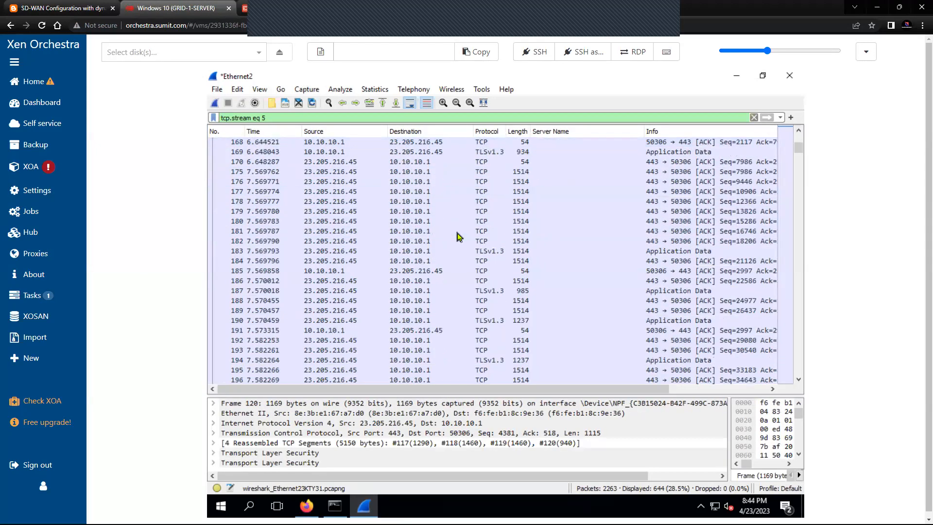
pyautogui.scroll(-5, 457, 237)
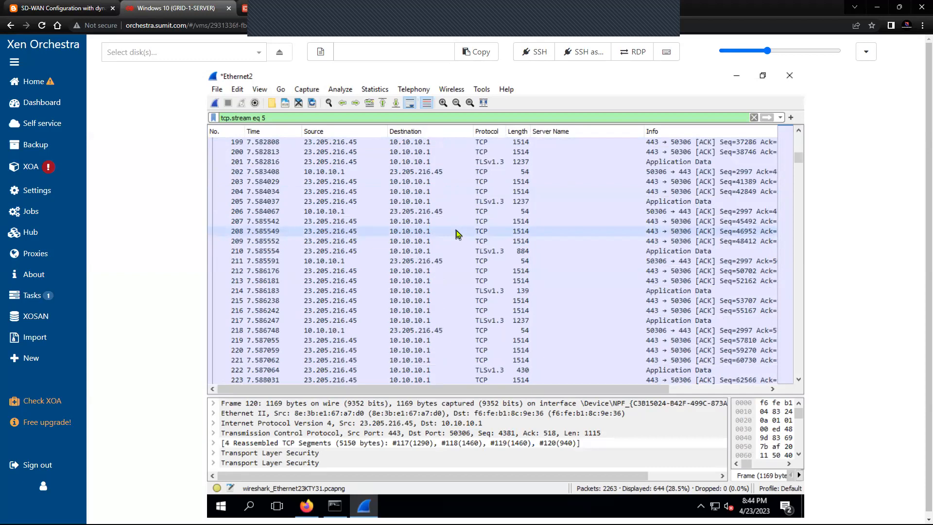
pyautogui.scroll(14, 457, 235)
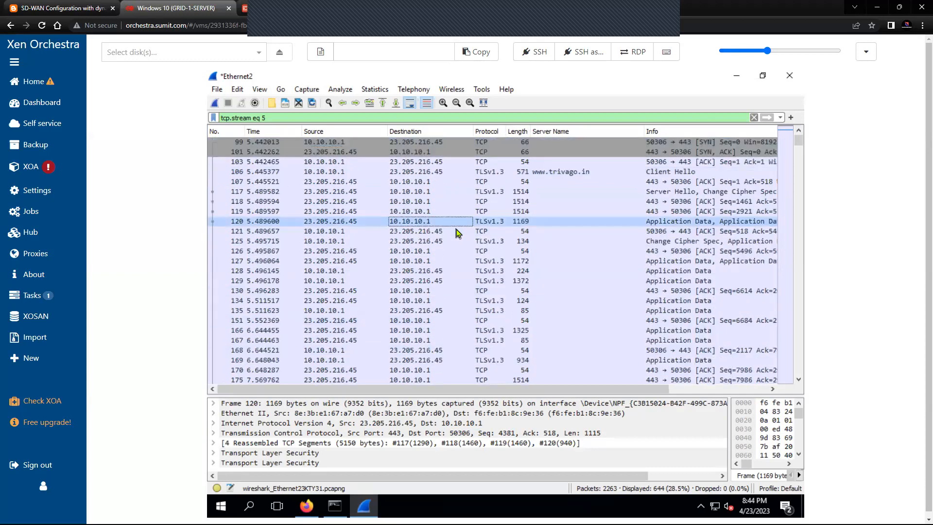